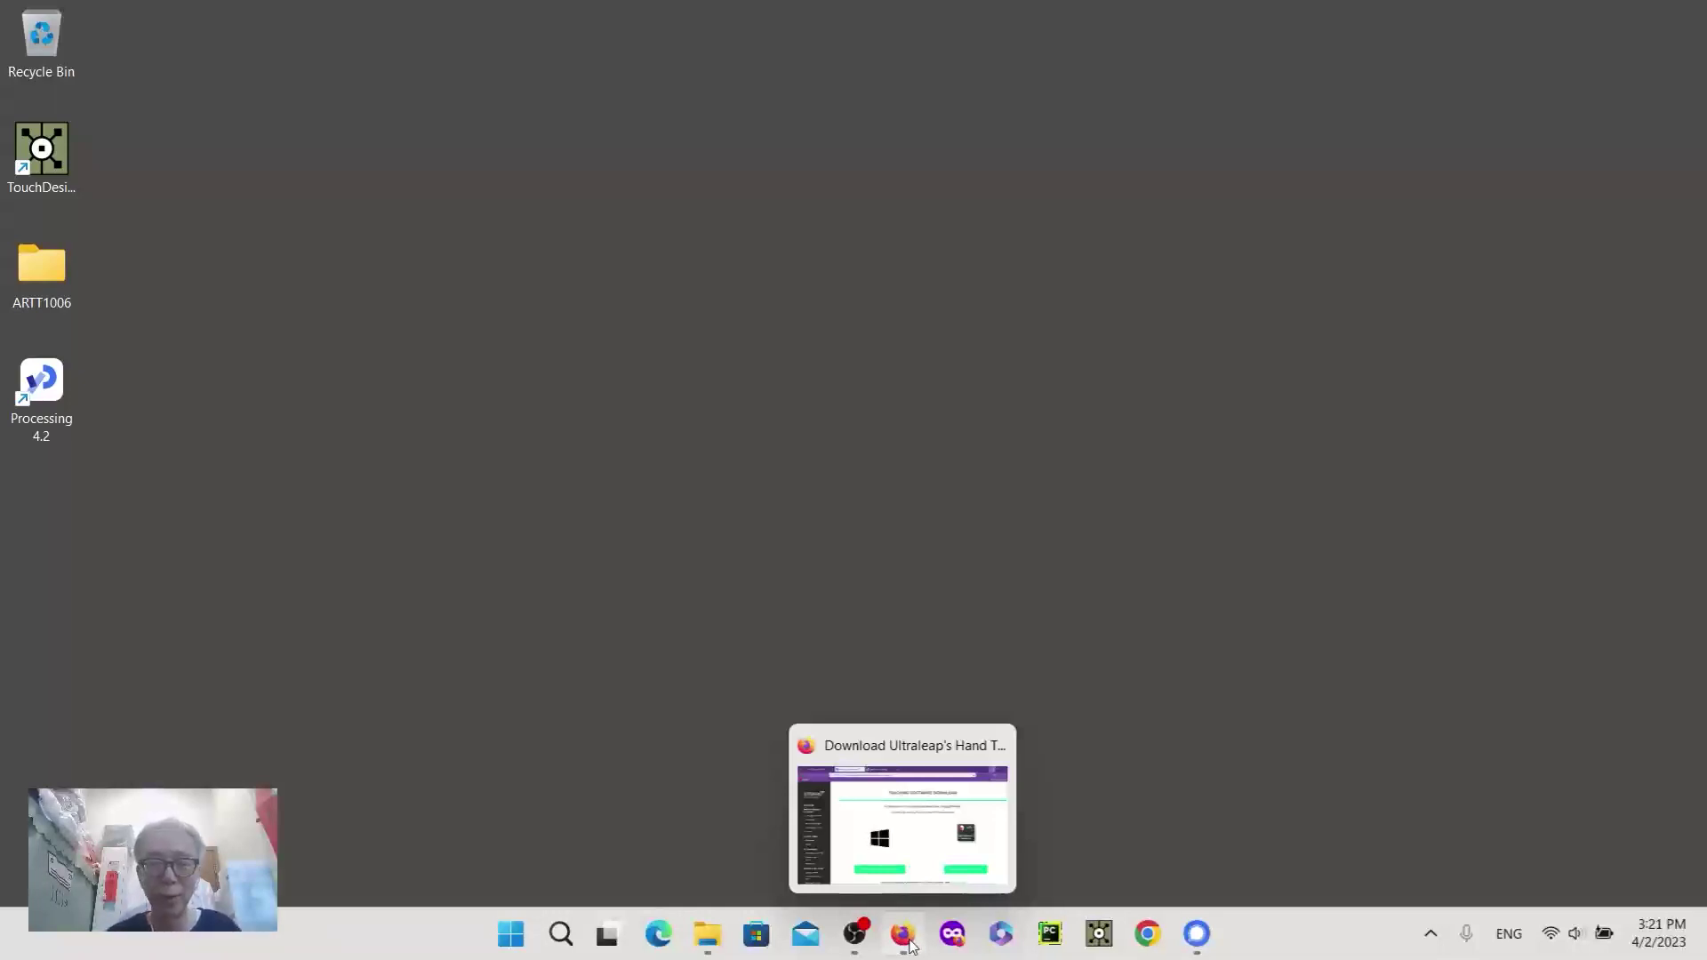
Restore the Firefox window showing Ultraleap's hand tracking download page from the taskbar
click(909, 941)
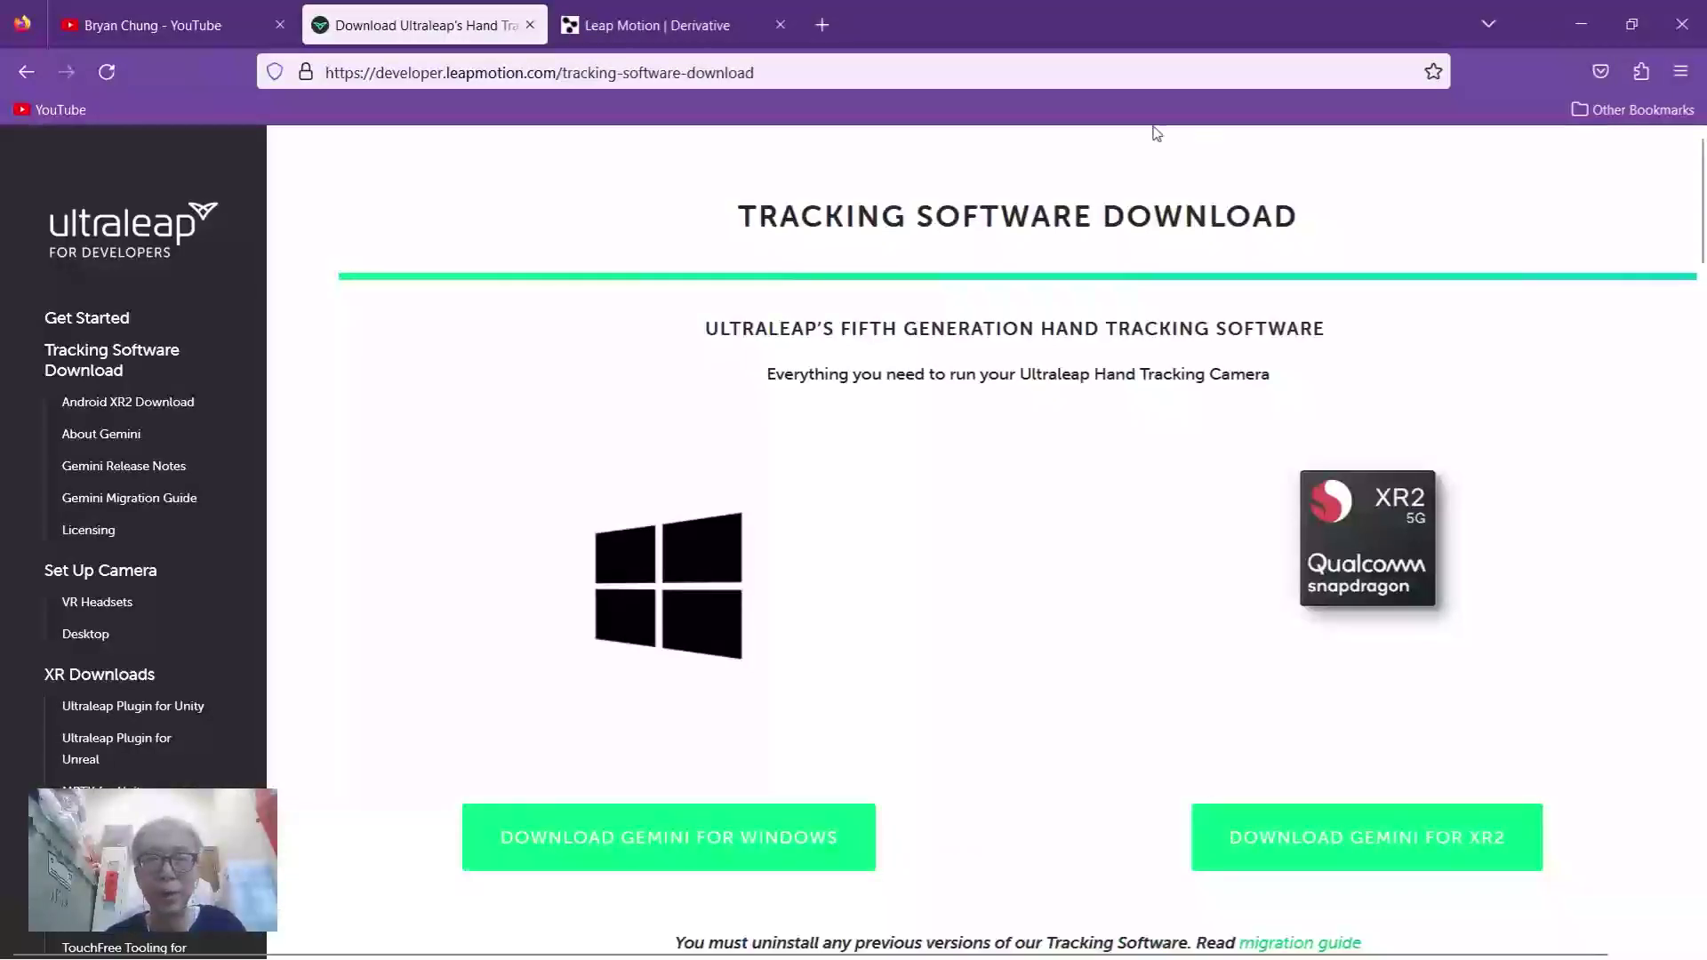
Review the Ultraleap Windows 5.7.2 tracking download page, then switch to the Derivative Leap Motion tab
drag(757, 72, 302, 70)
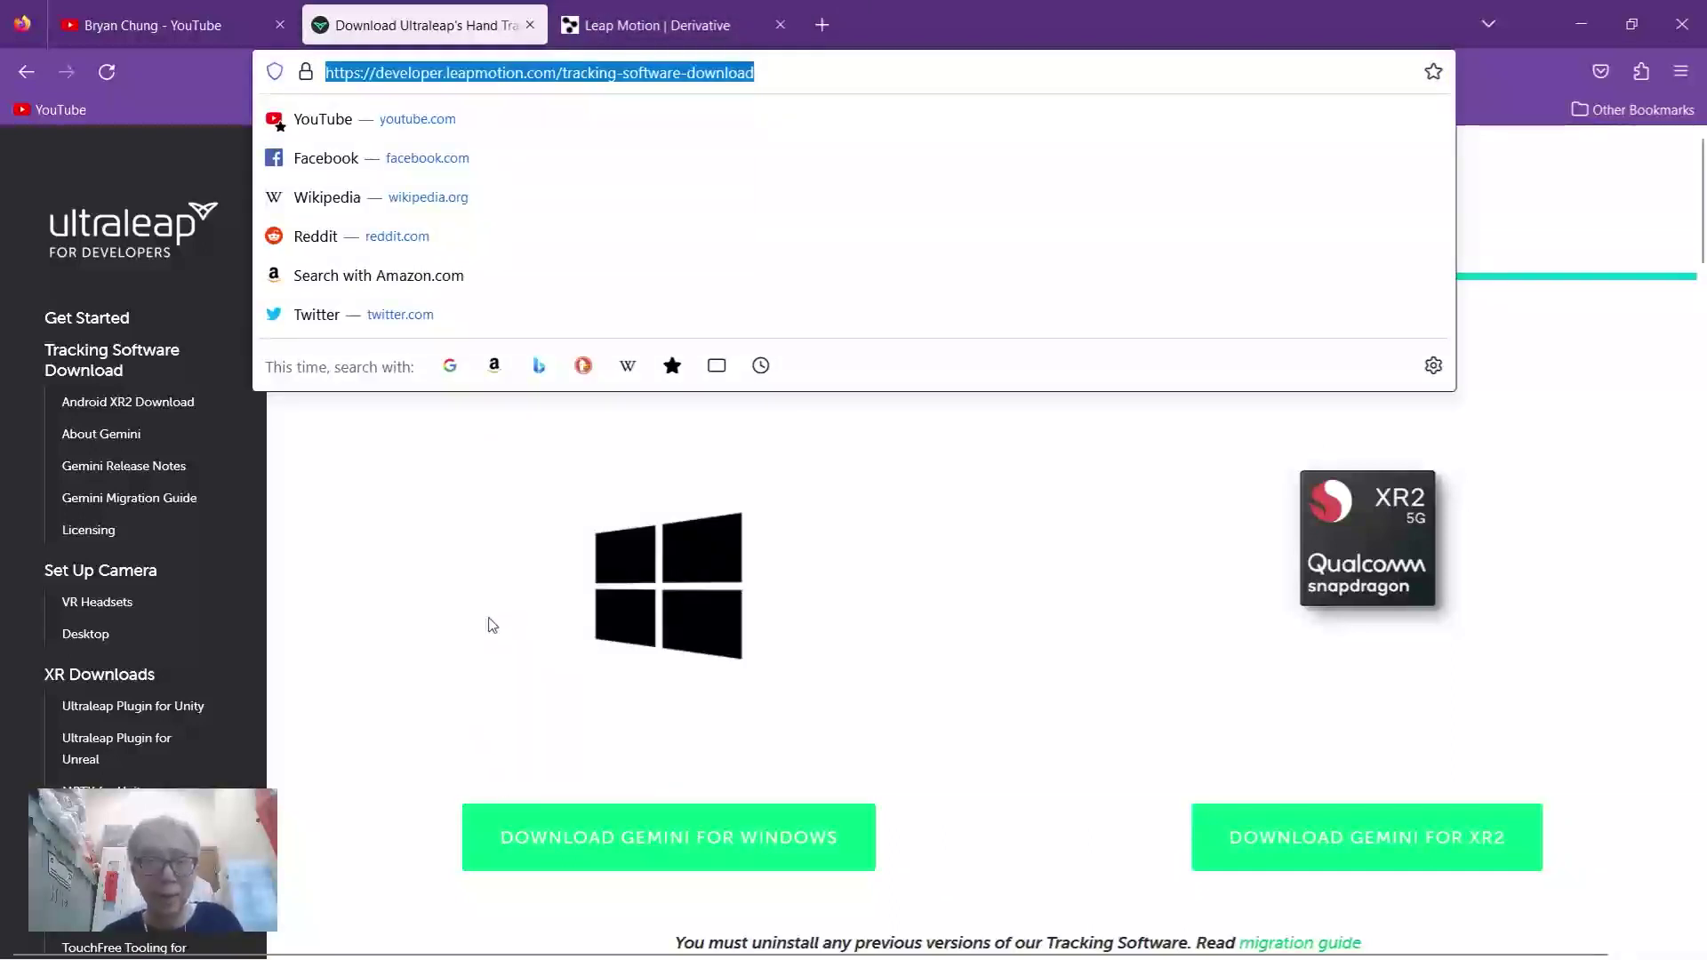
click(1131, 694)
scroll(1132, 685, down, 2)
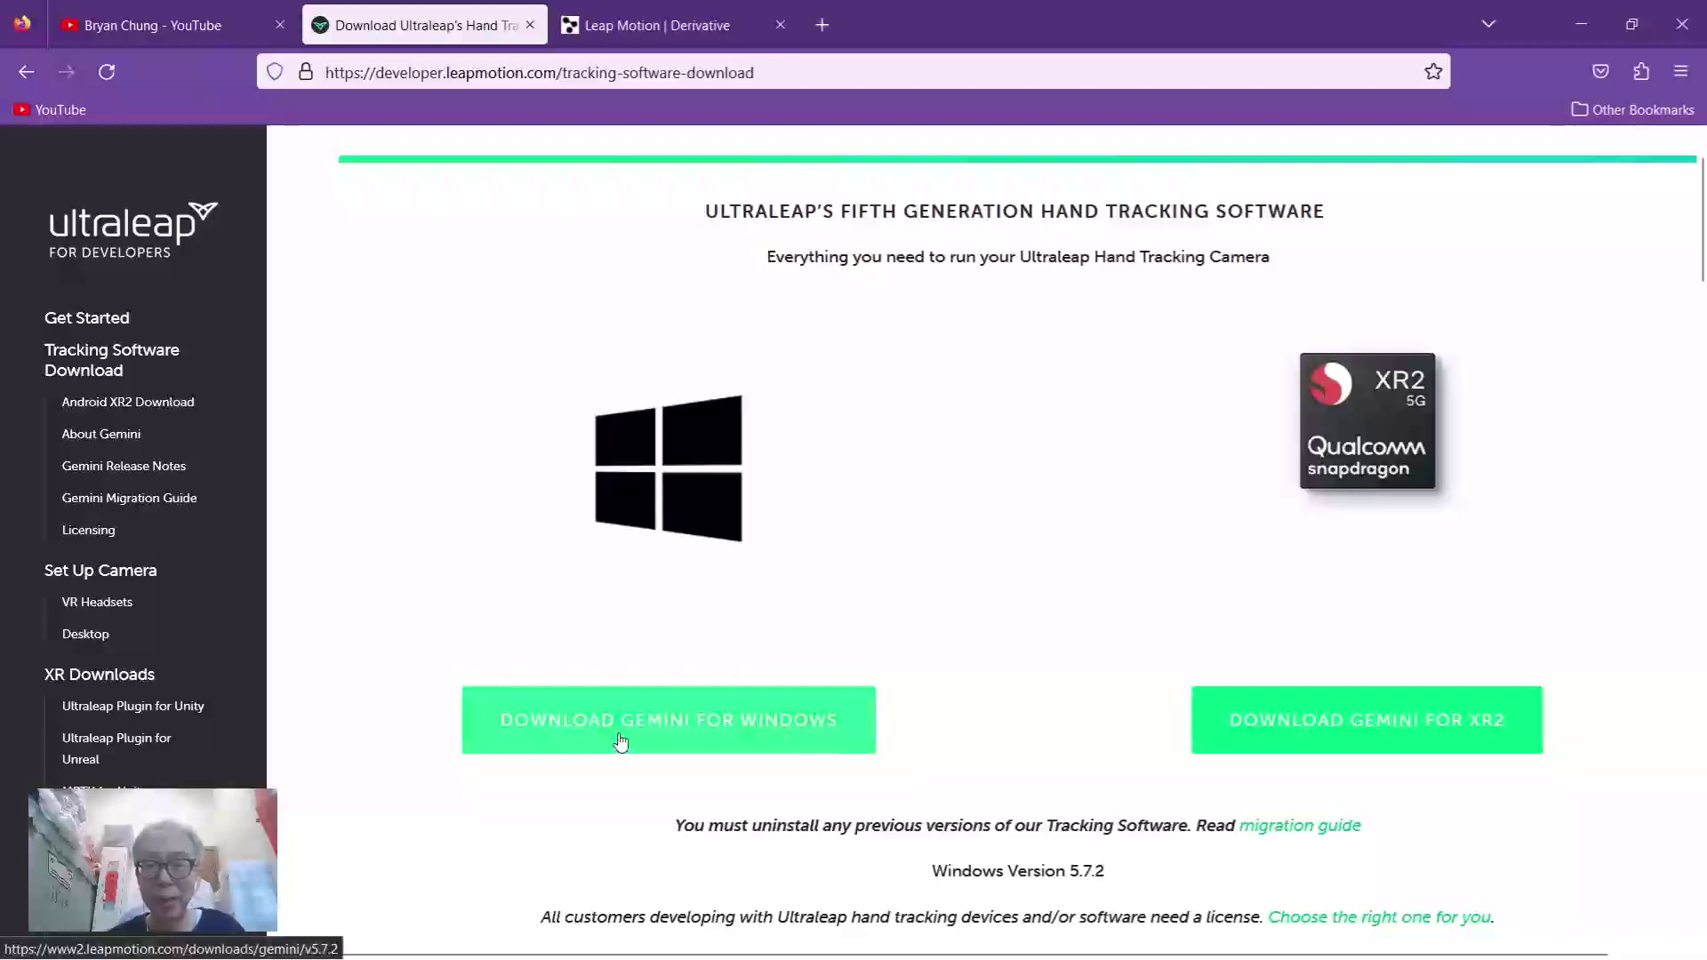
scroll(957, 579, down, 3)
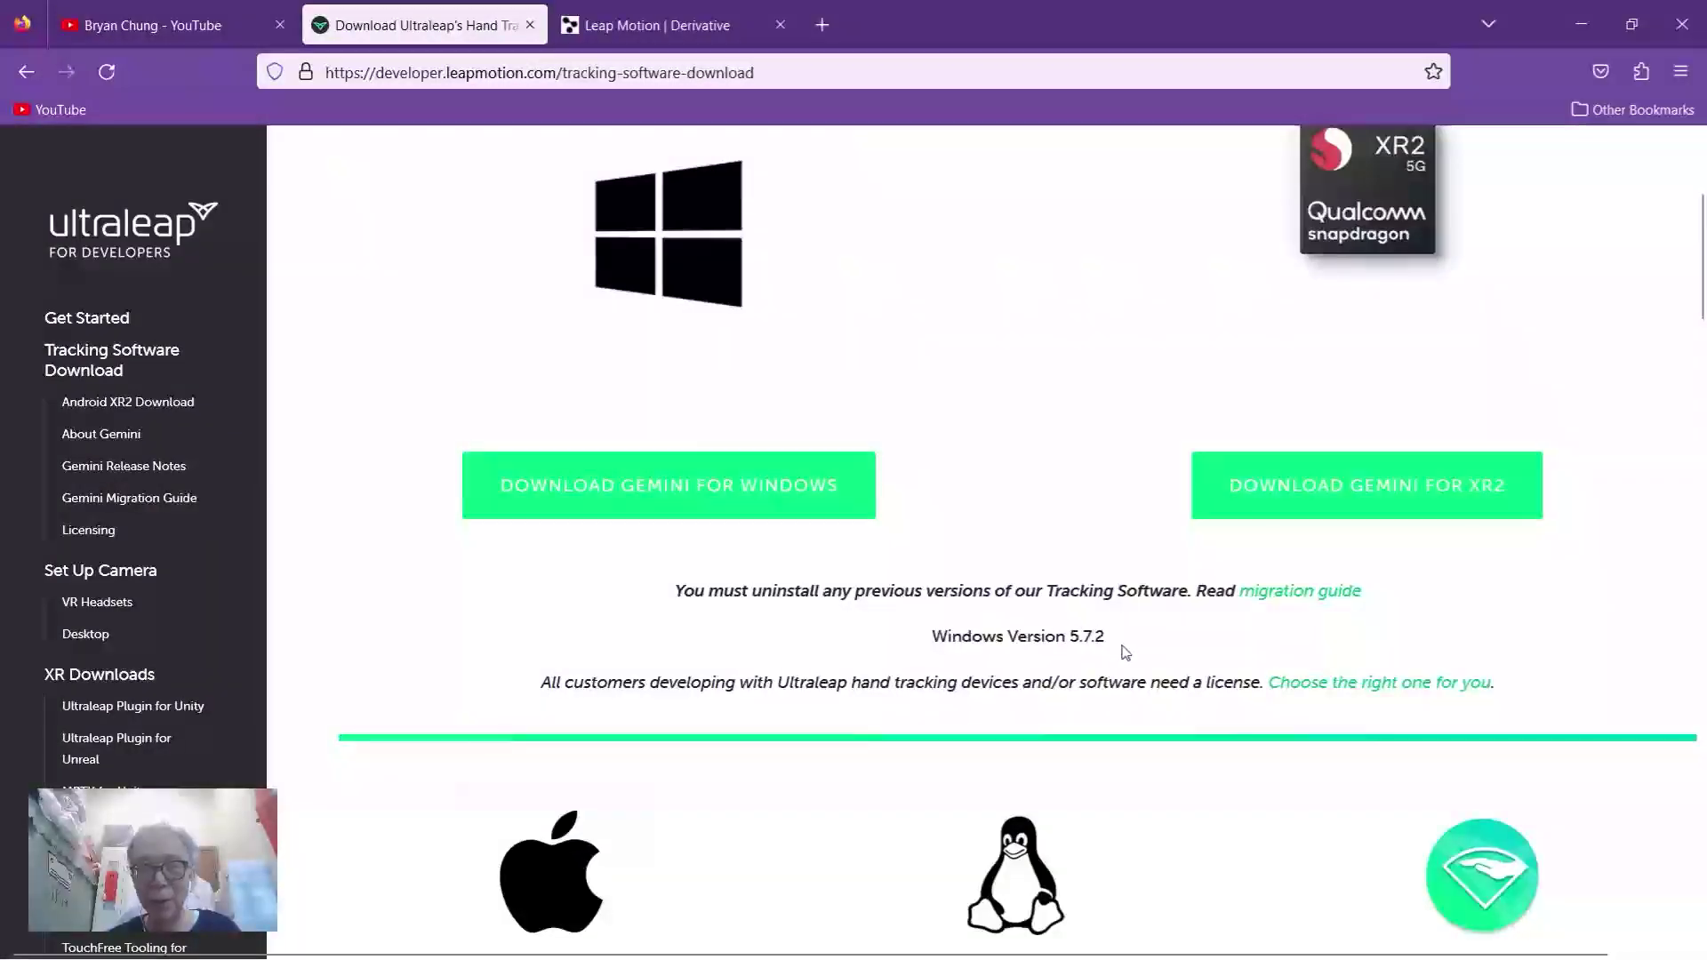
scroll(1091, 635, up, 4)
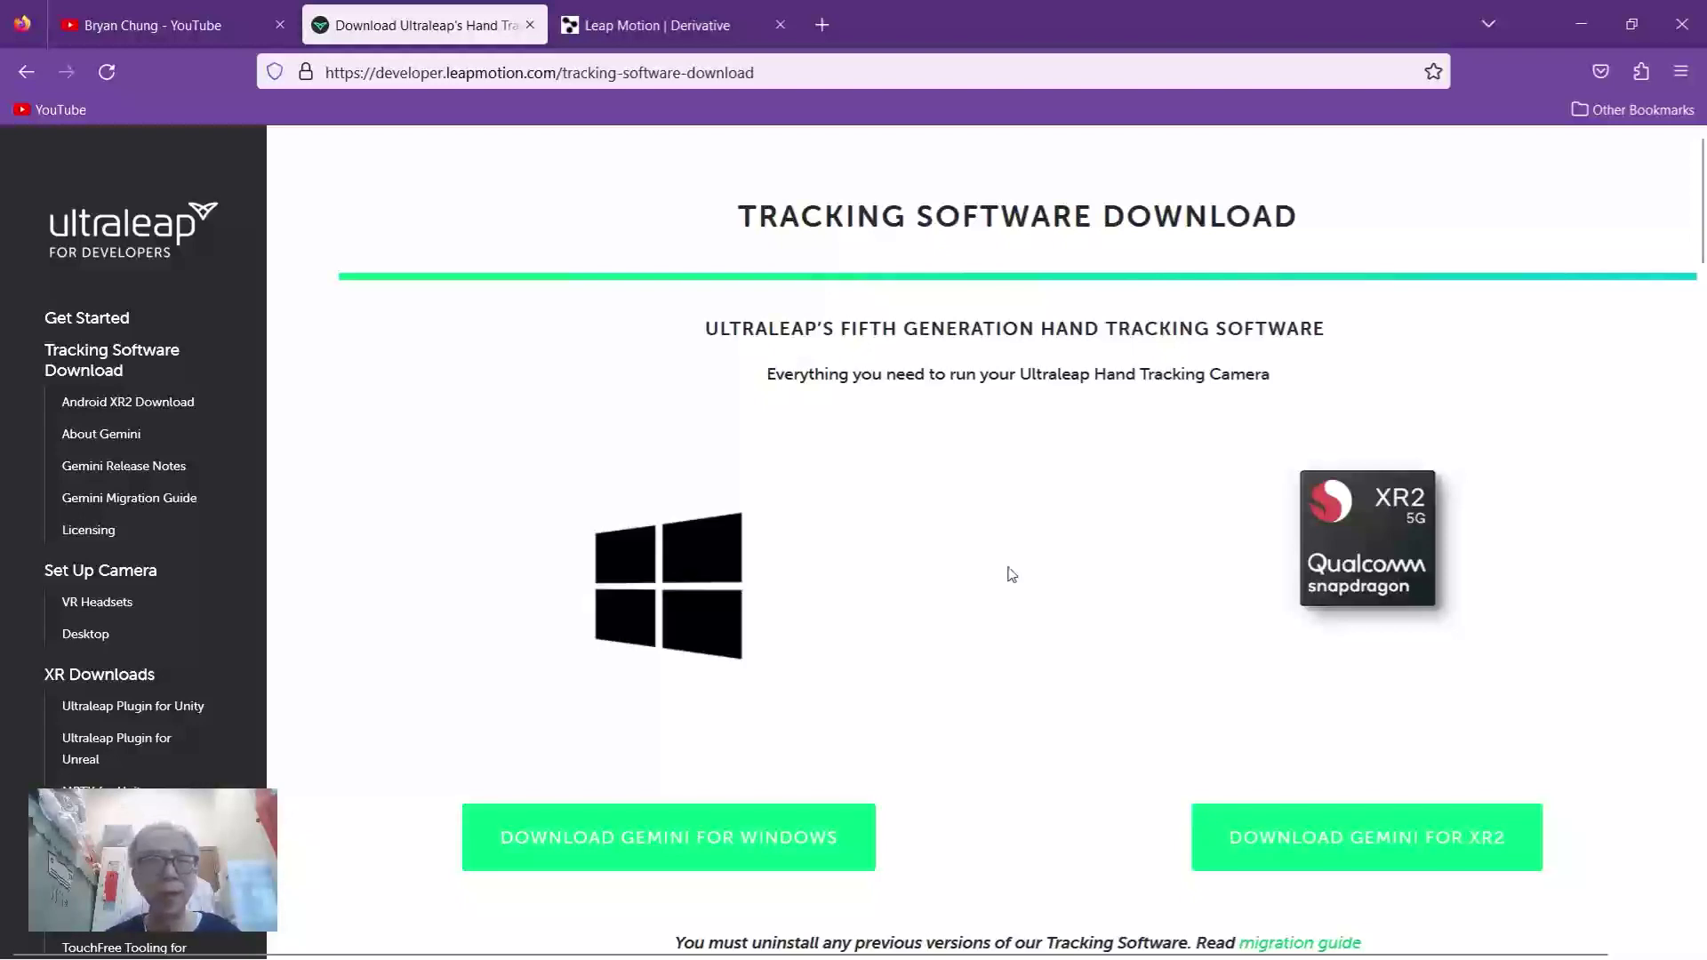
click(641, 24)
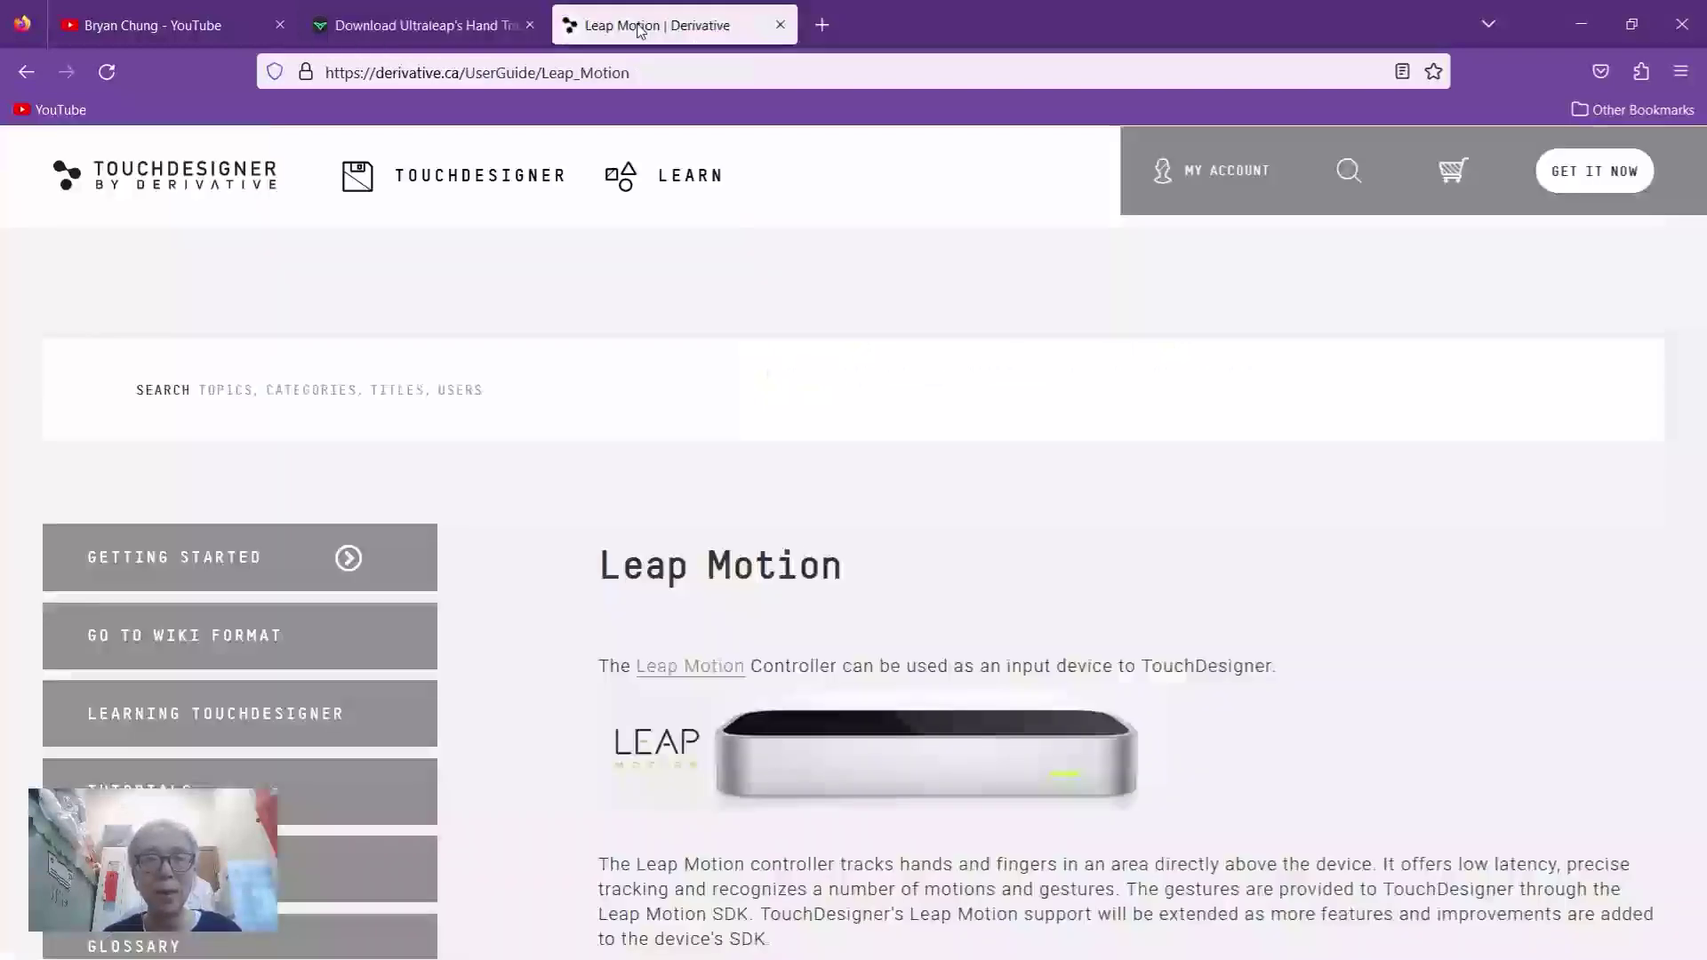
Read through the Derivative TouchDesigner Wiki Leap Motion page
click(652, 78)
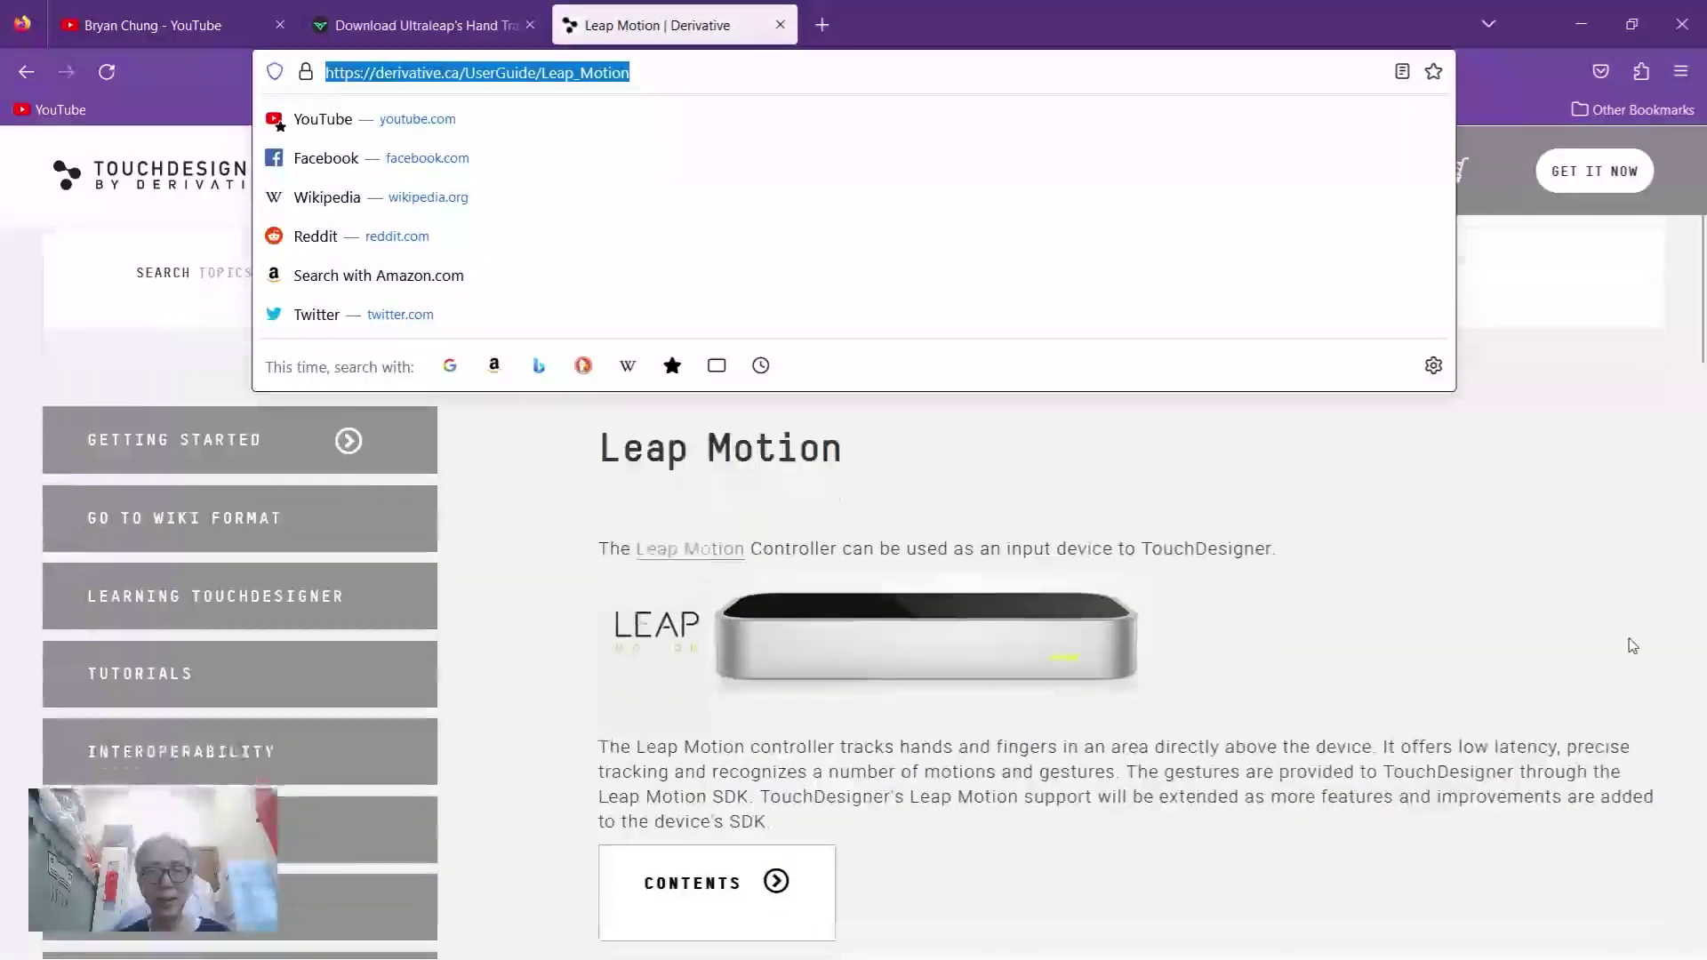
click(1630, 655)
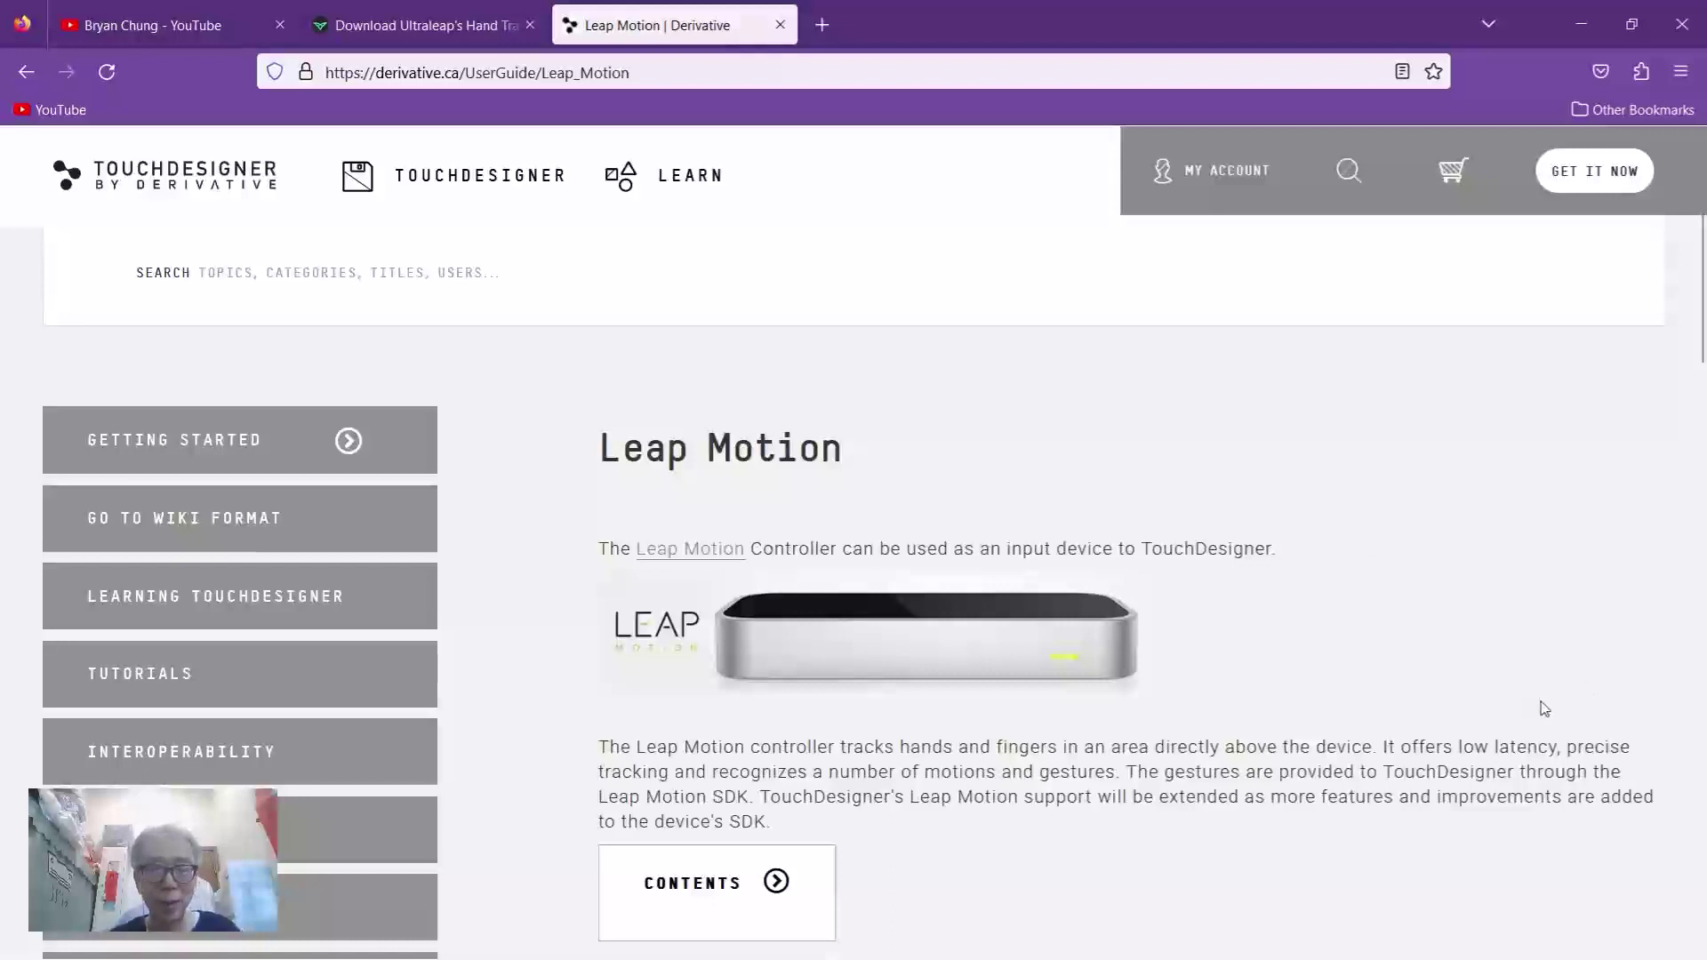
scroll(1497, 707, down, 10)
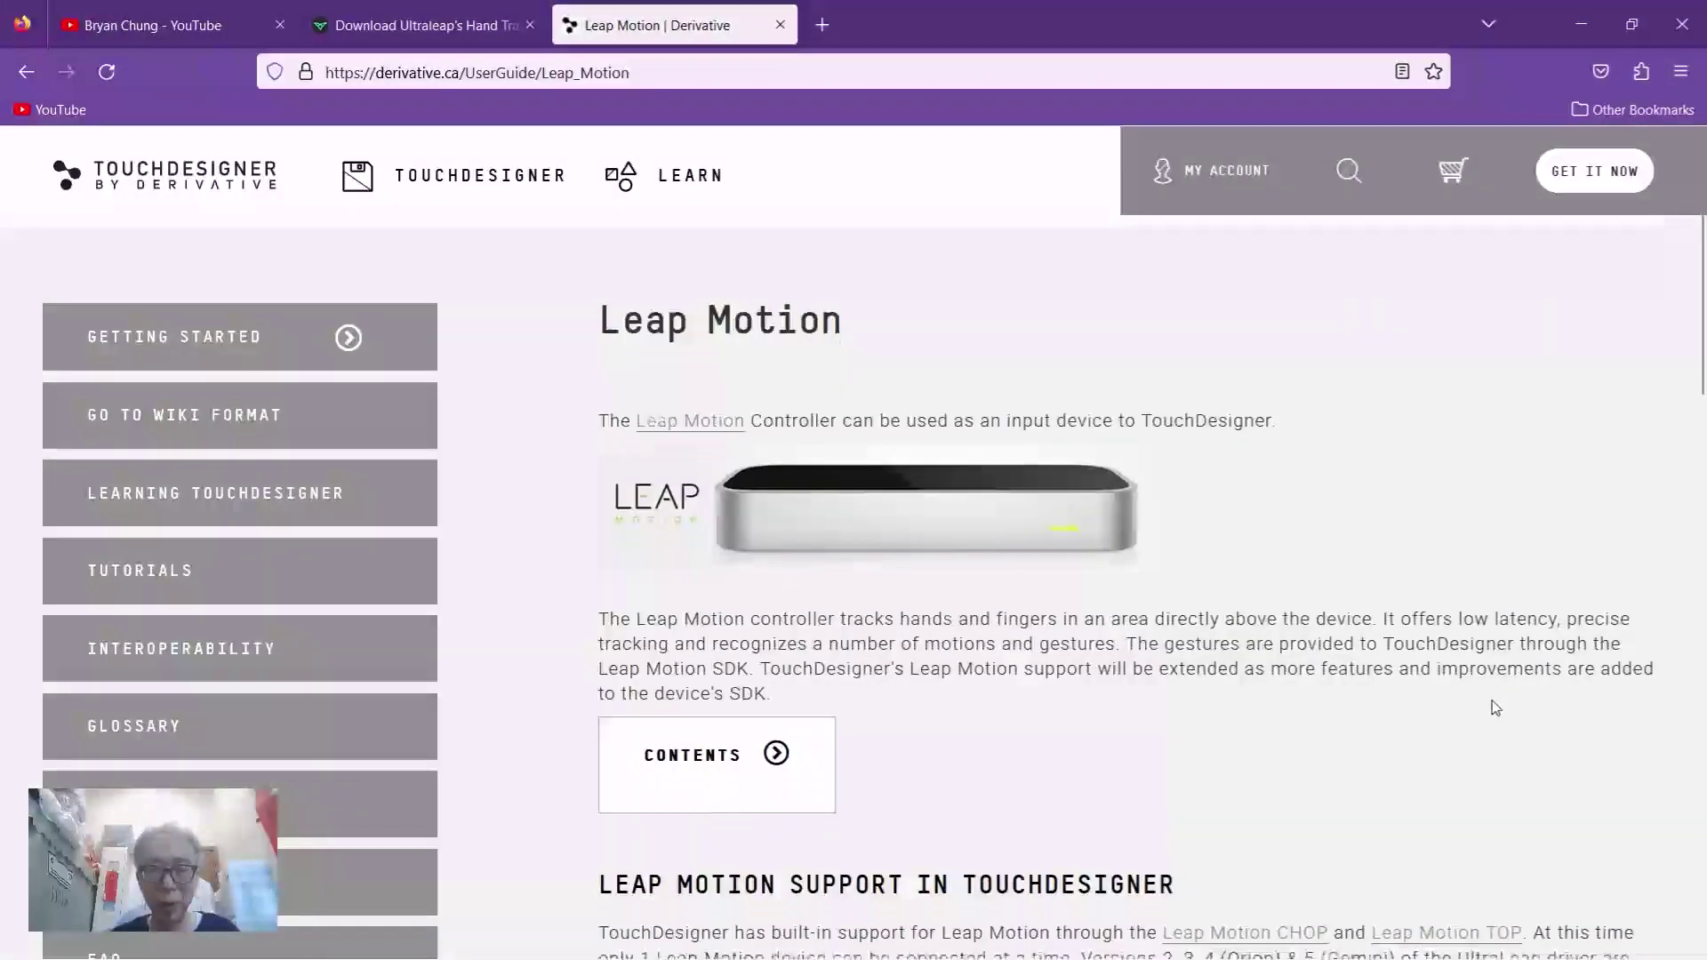
scroll(1494, 710, up, 10)
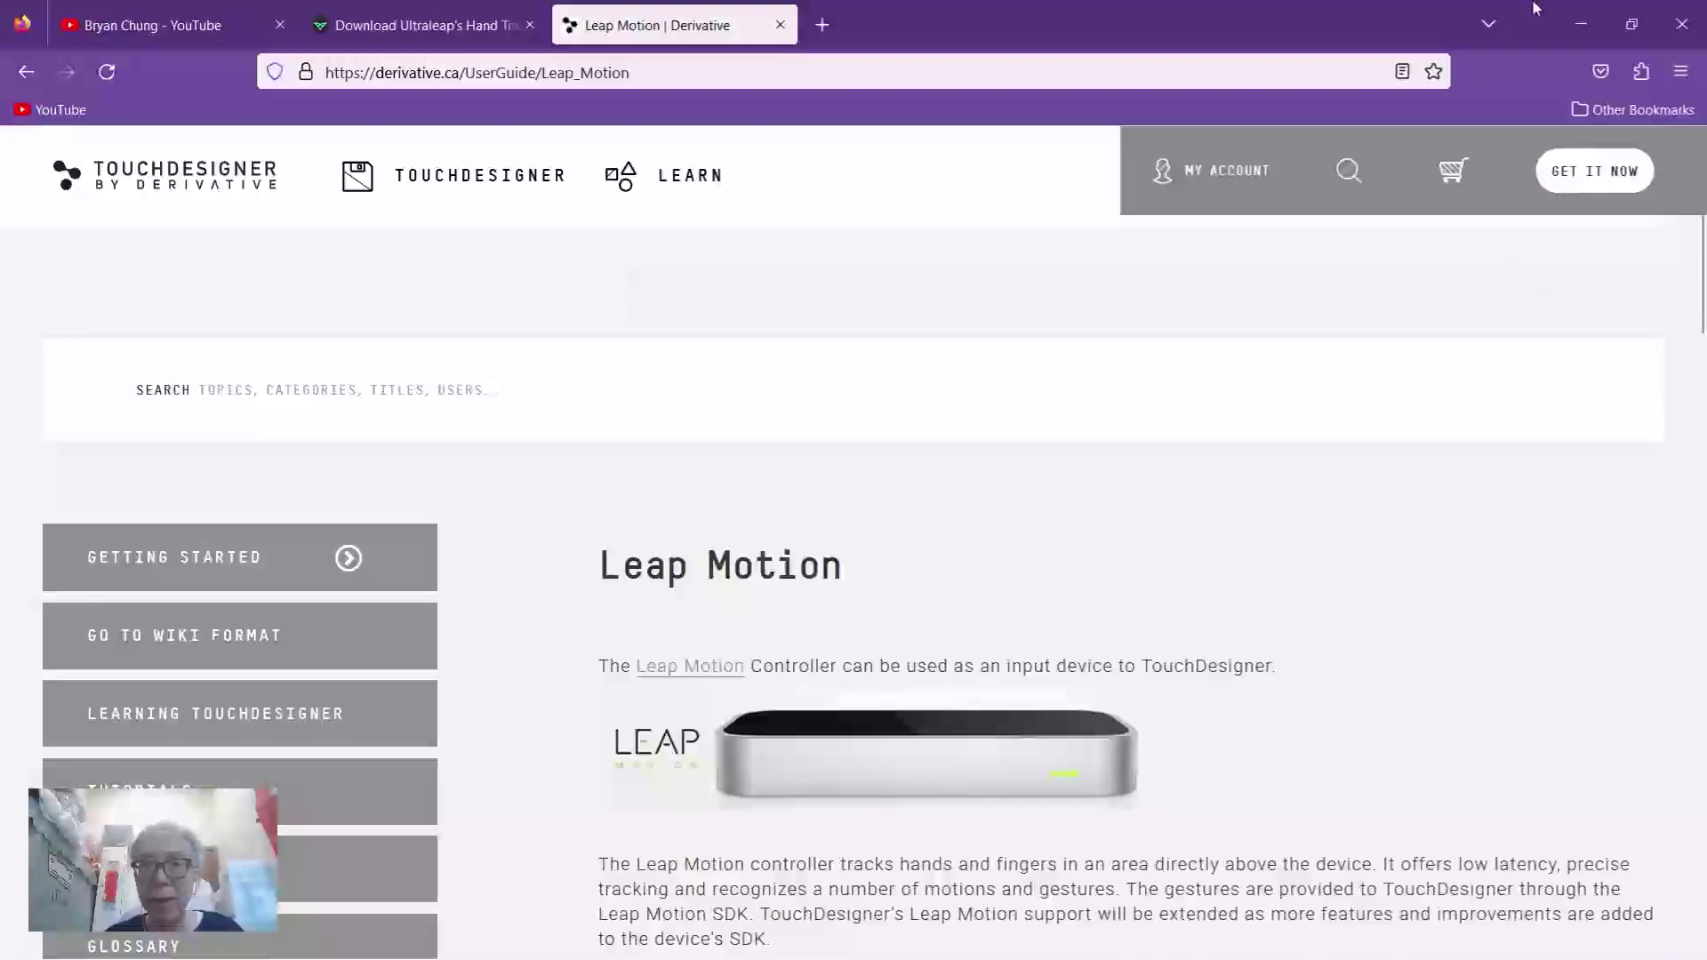
Return to the Ultraleap tab, minimize the browser, and open the ARTT1006 desktop folder
click(327, 7)
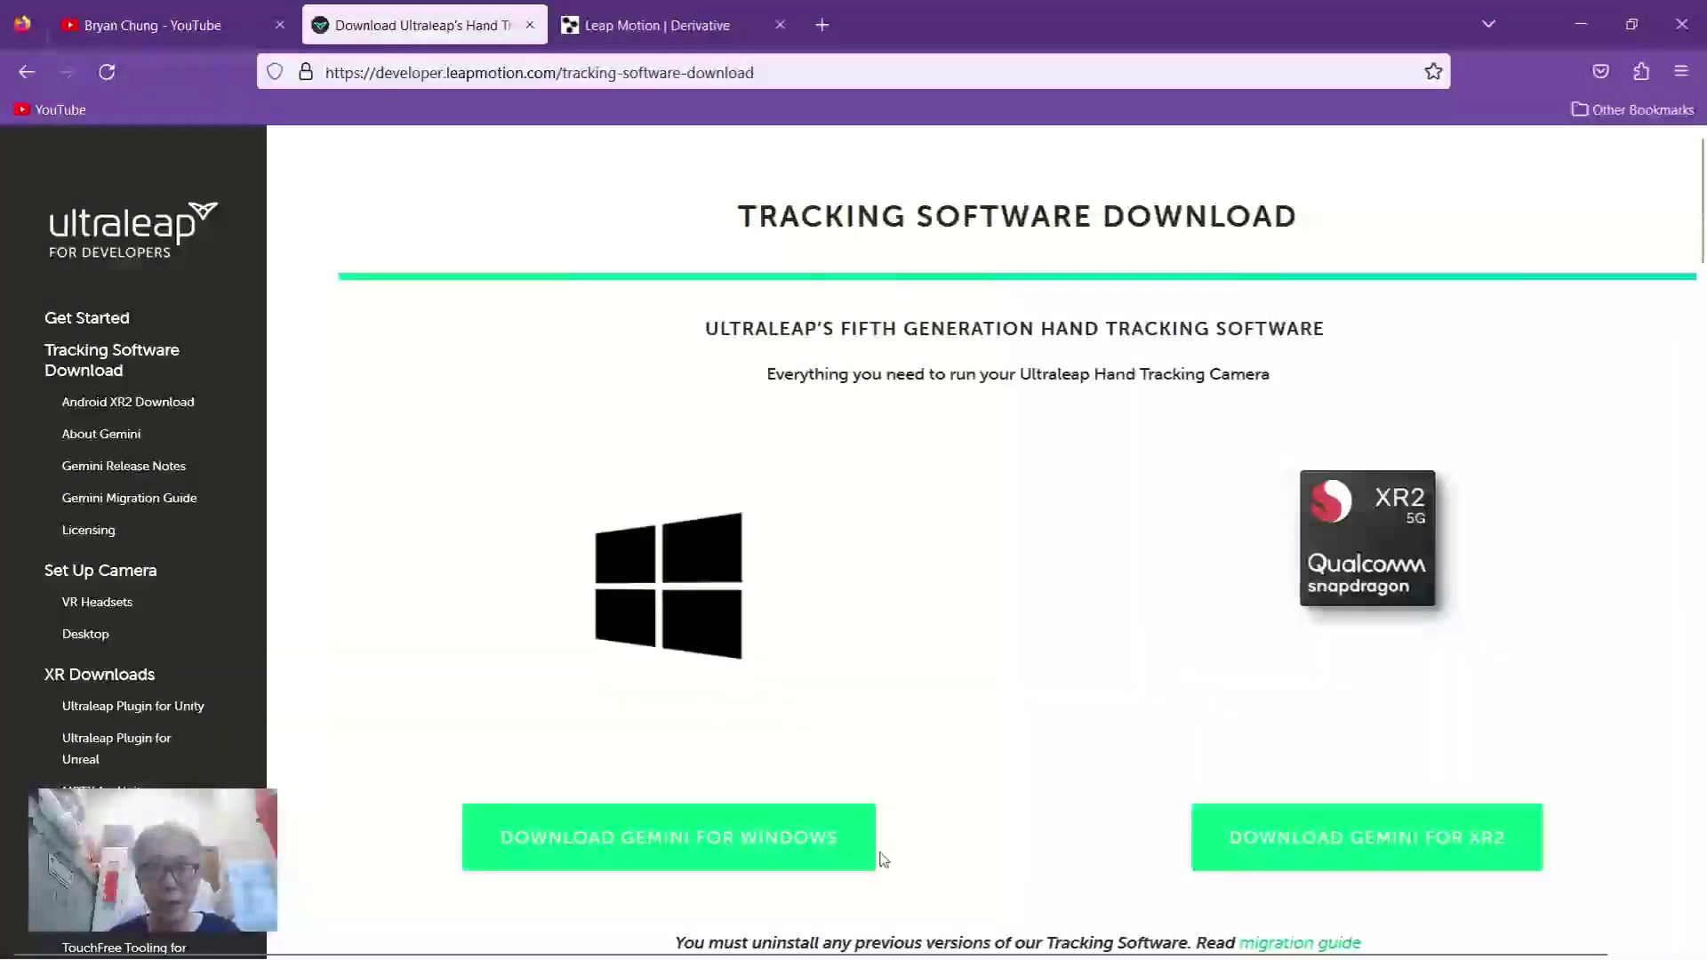
click(1585, 27)
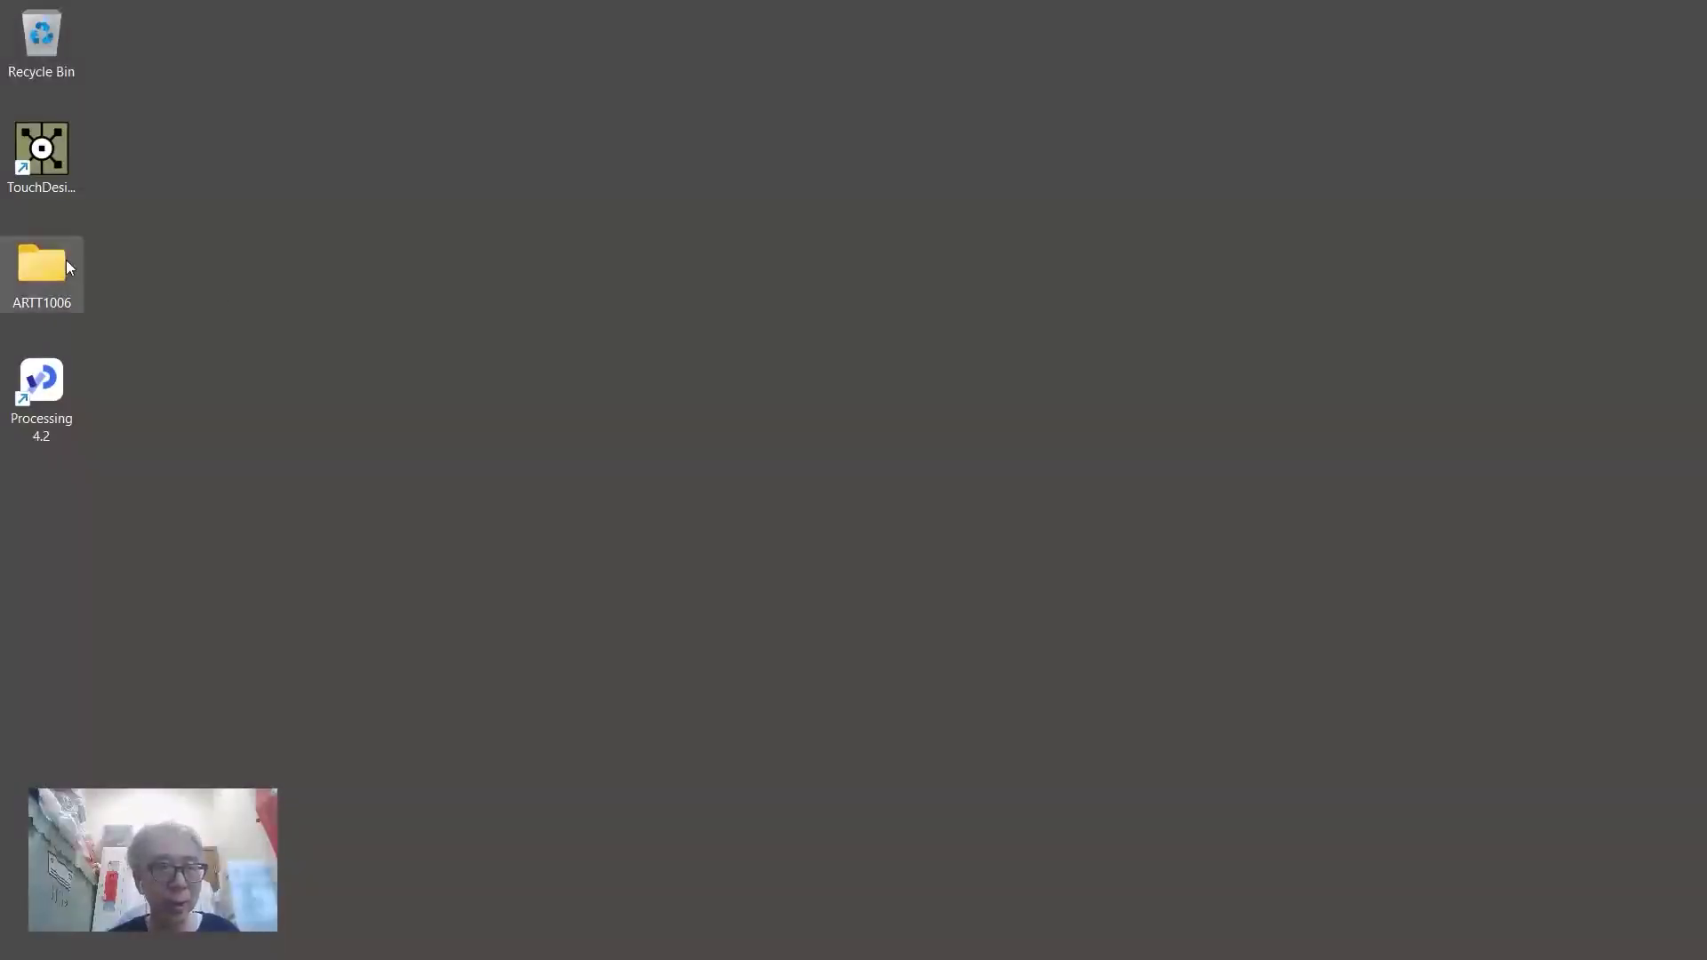
double_click(67, 261)
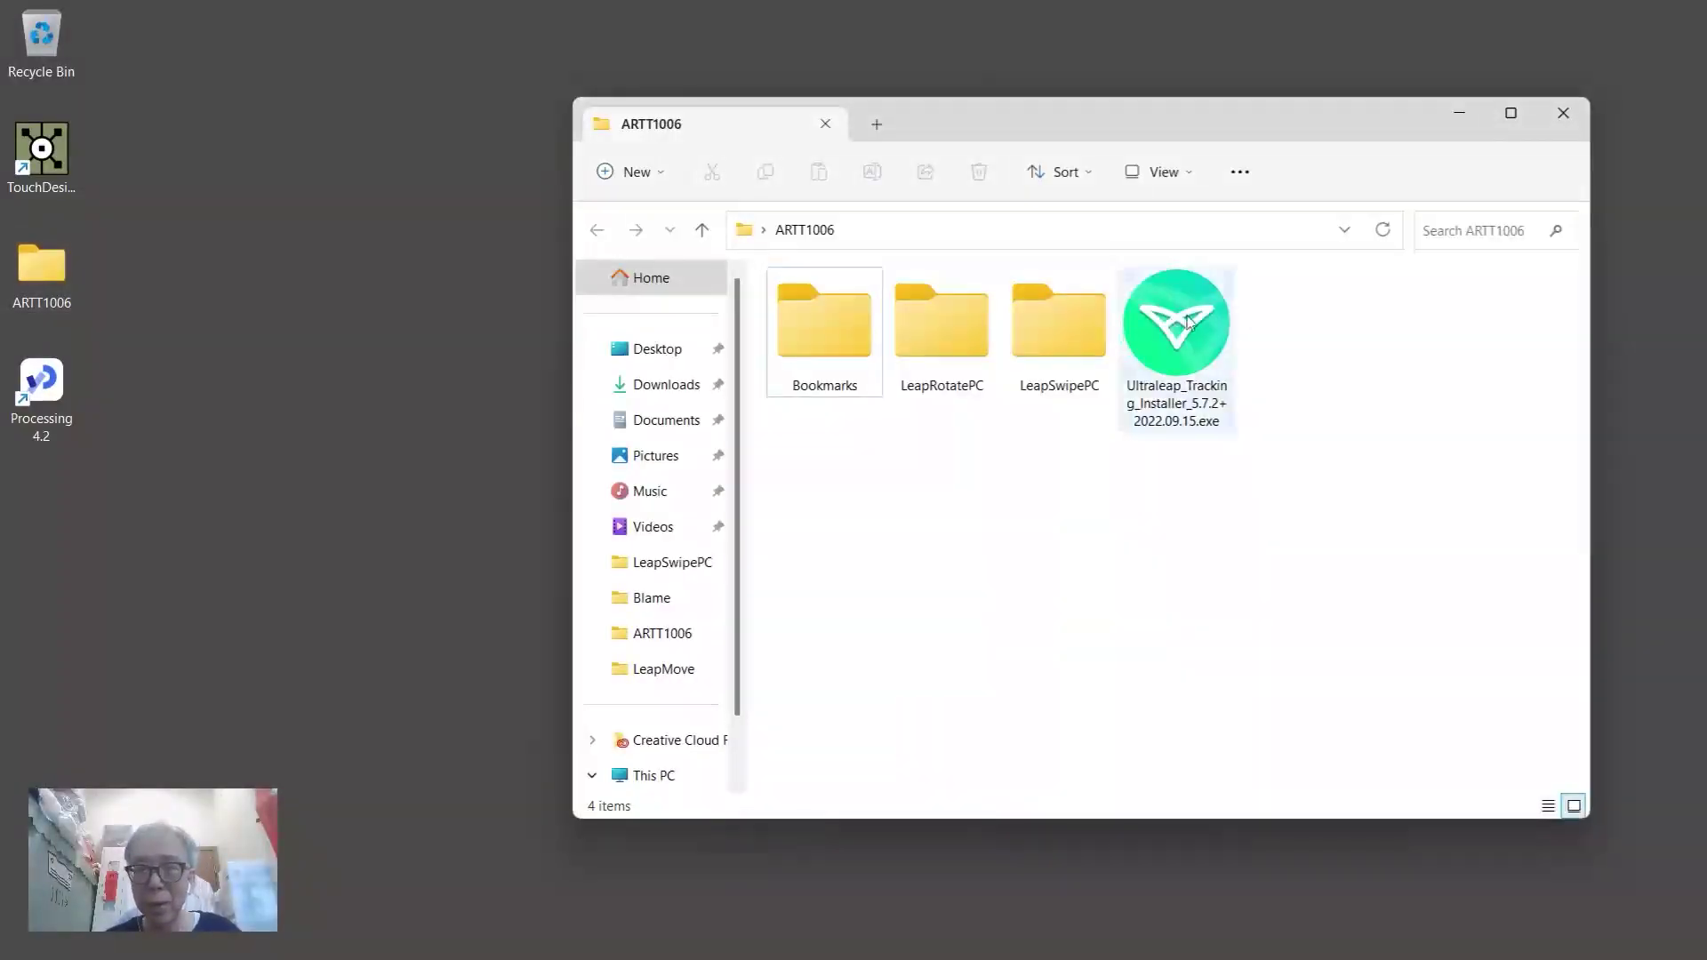
Run the Ultraleap_Tracking_Installer exe from the ARTT1006 folder
click(1188, 322)
drag(1284, 125, 971, 163)
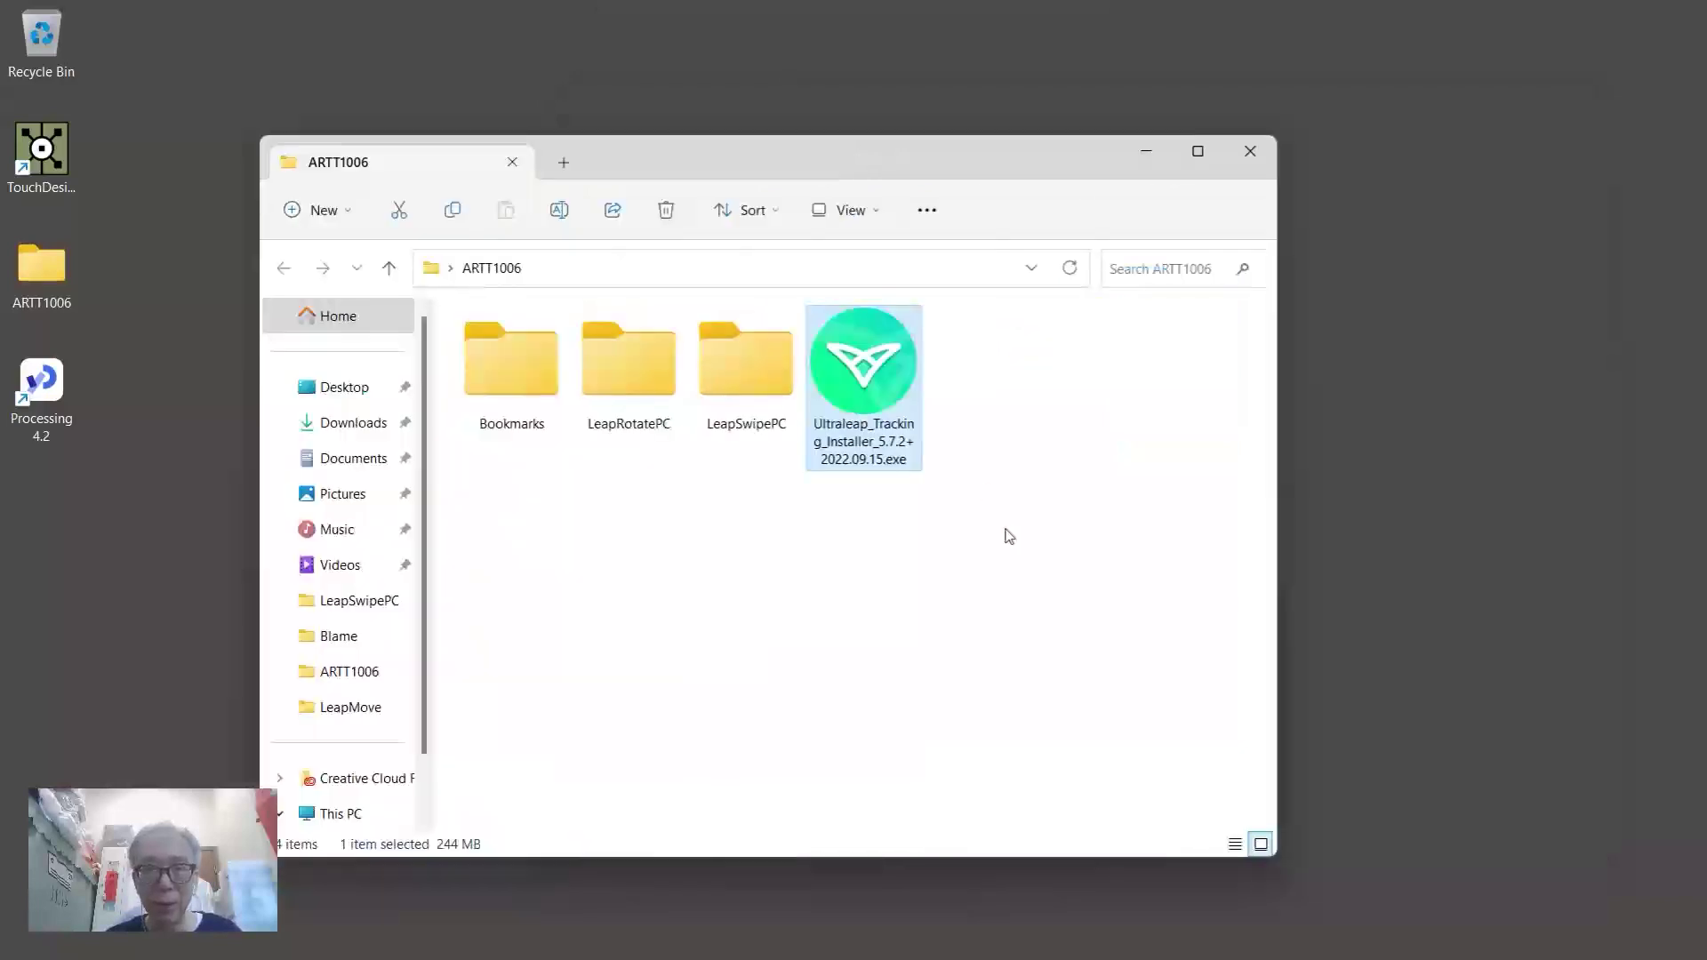
right_click(868, 380)
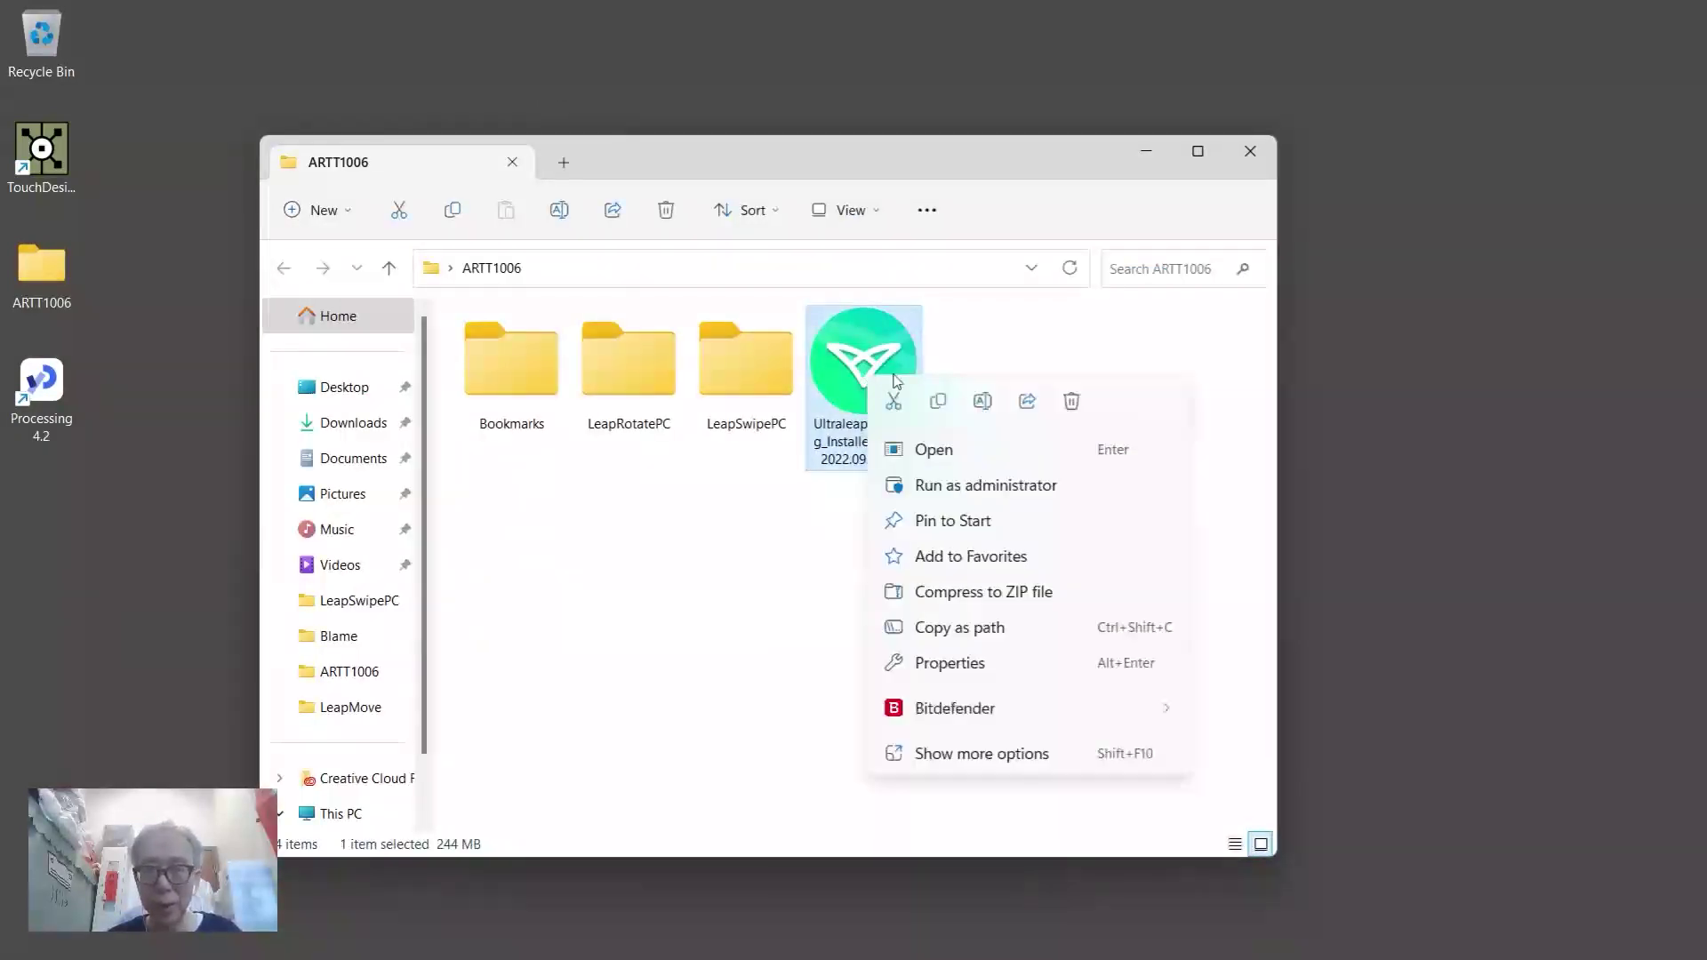
click(933, 450)
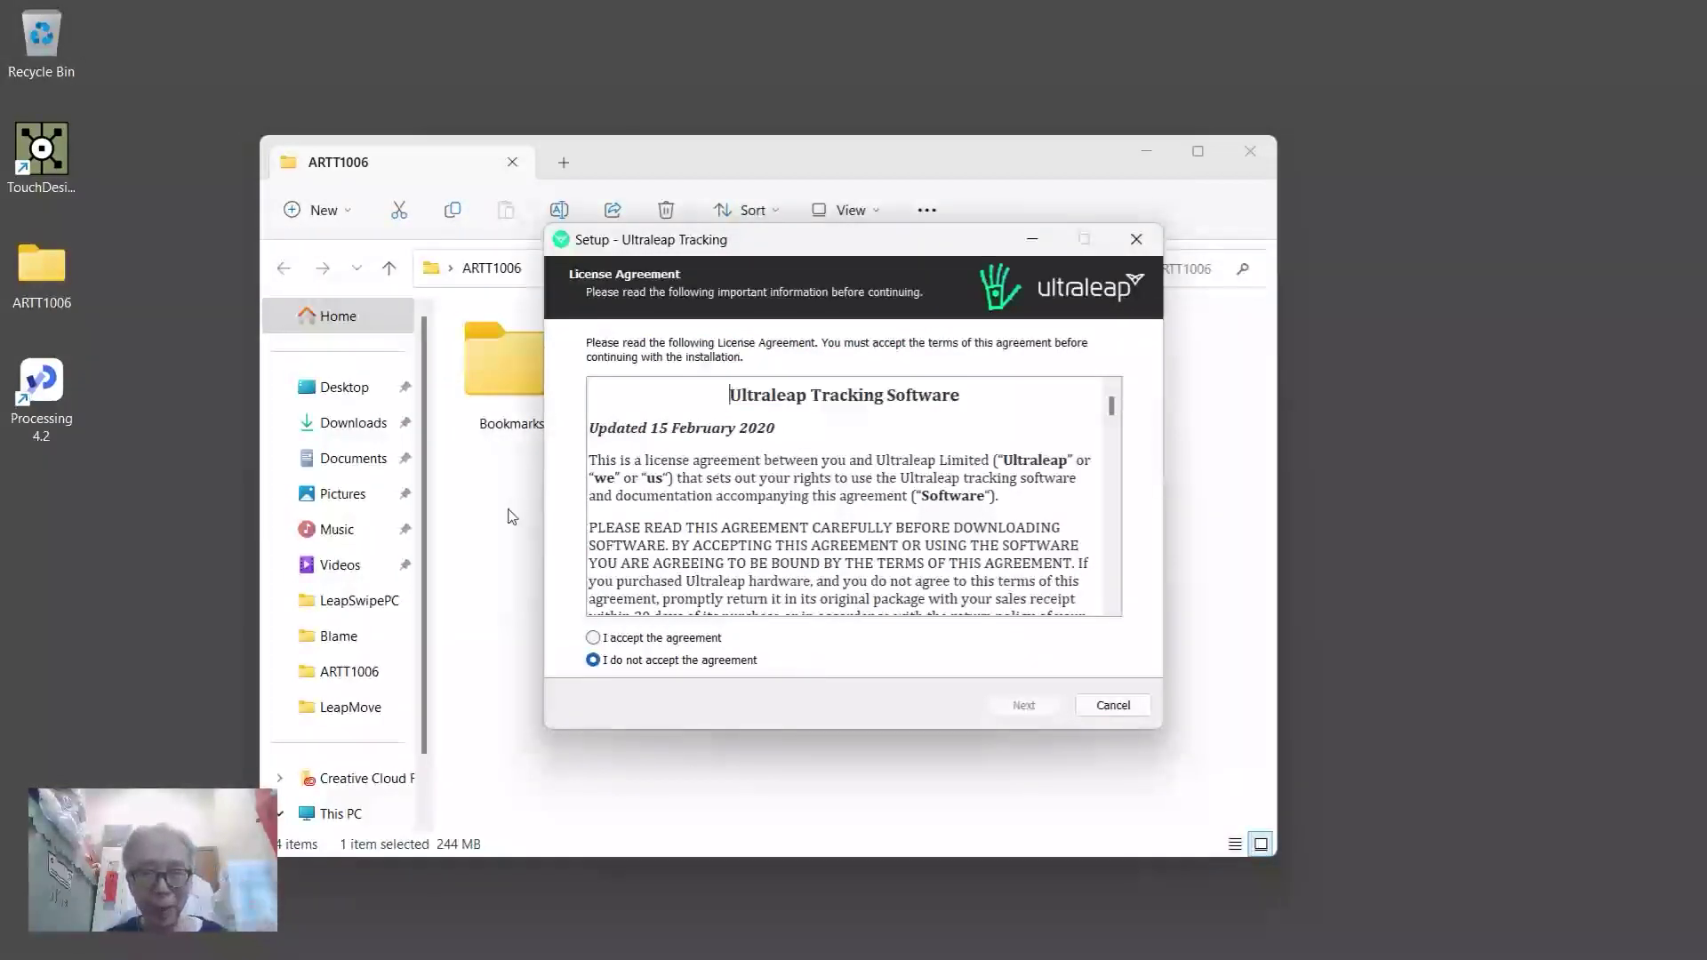
Accept the licence and install Ultraleap Tracking to C:\Program Files\Ultraleap, then finish the wizard
click(680, 642)
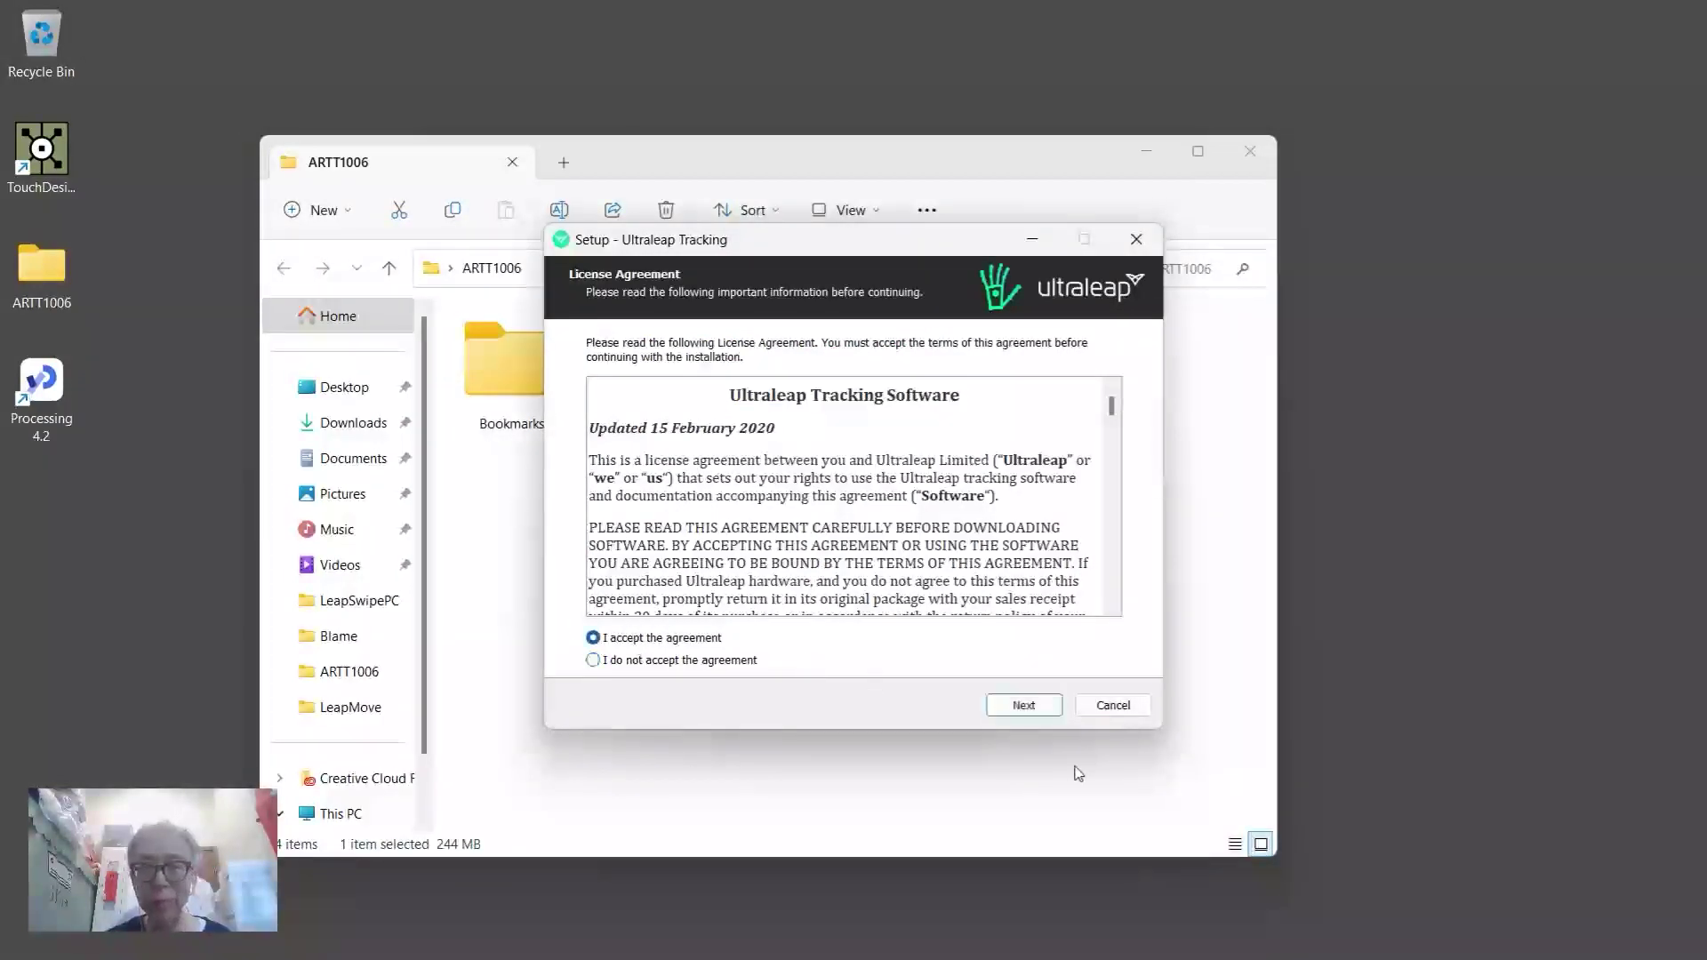
click(1034, 715)
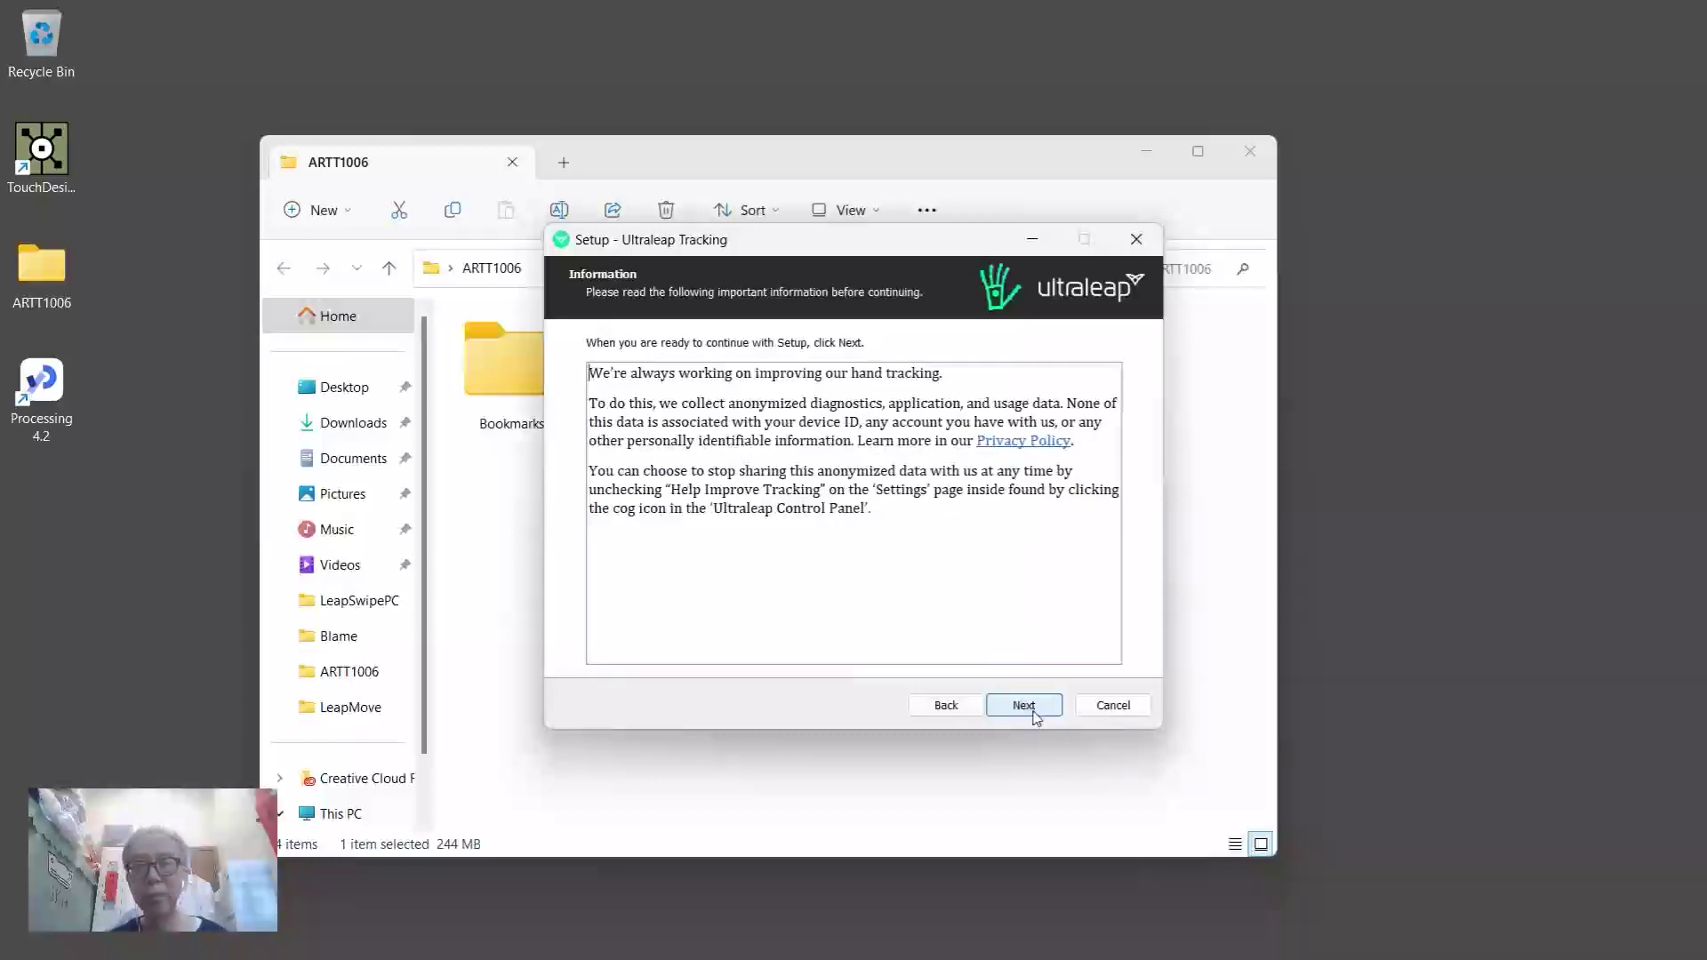
click(1034, 714)
click(1030, 709)
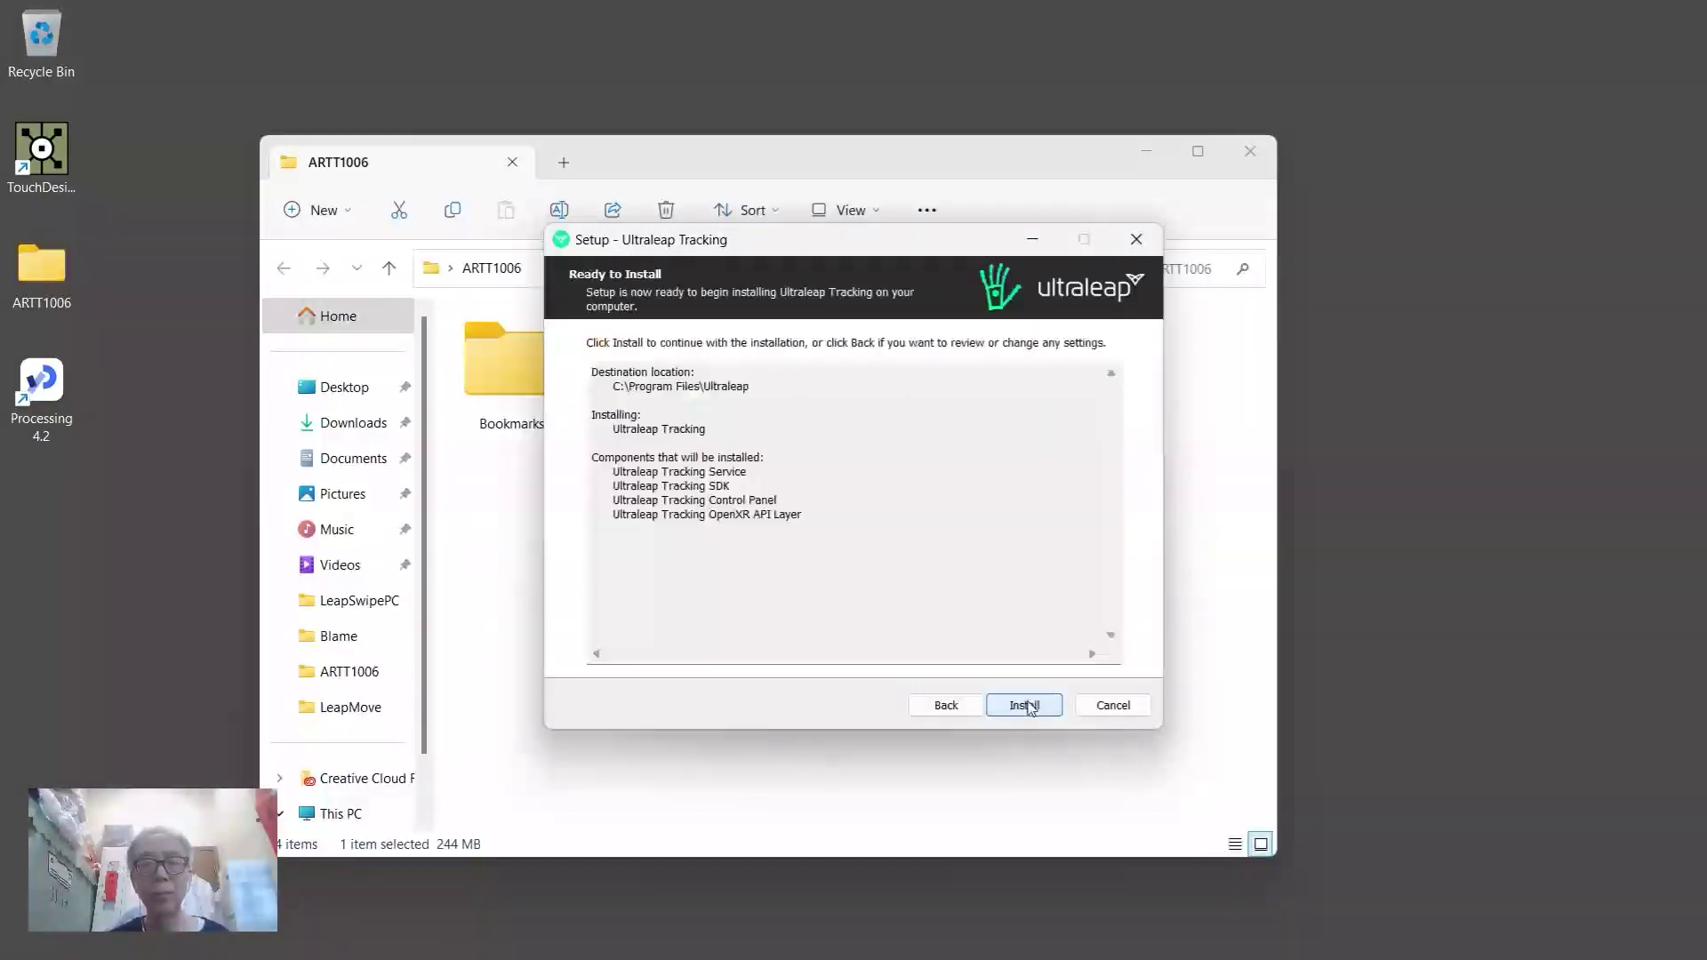
click(1026, 706)
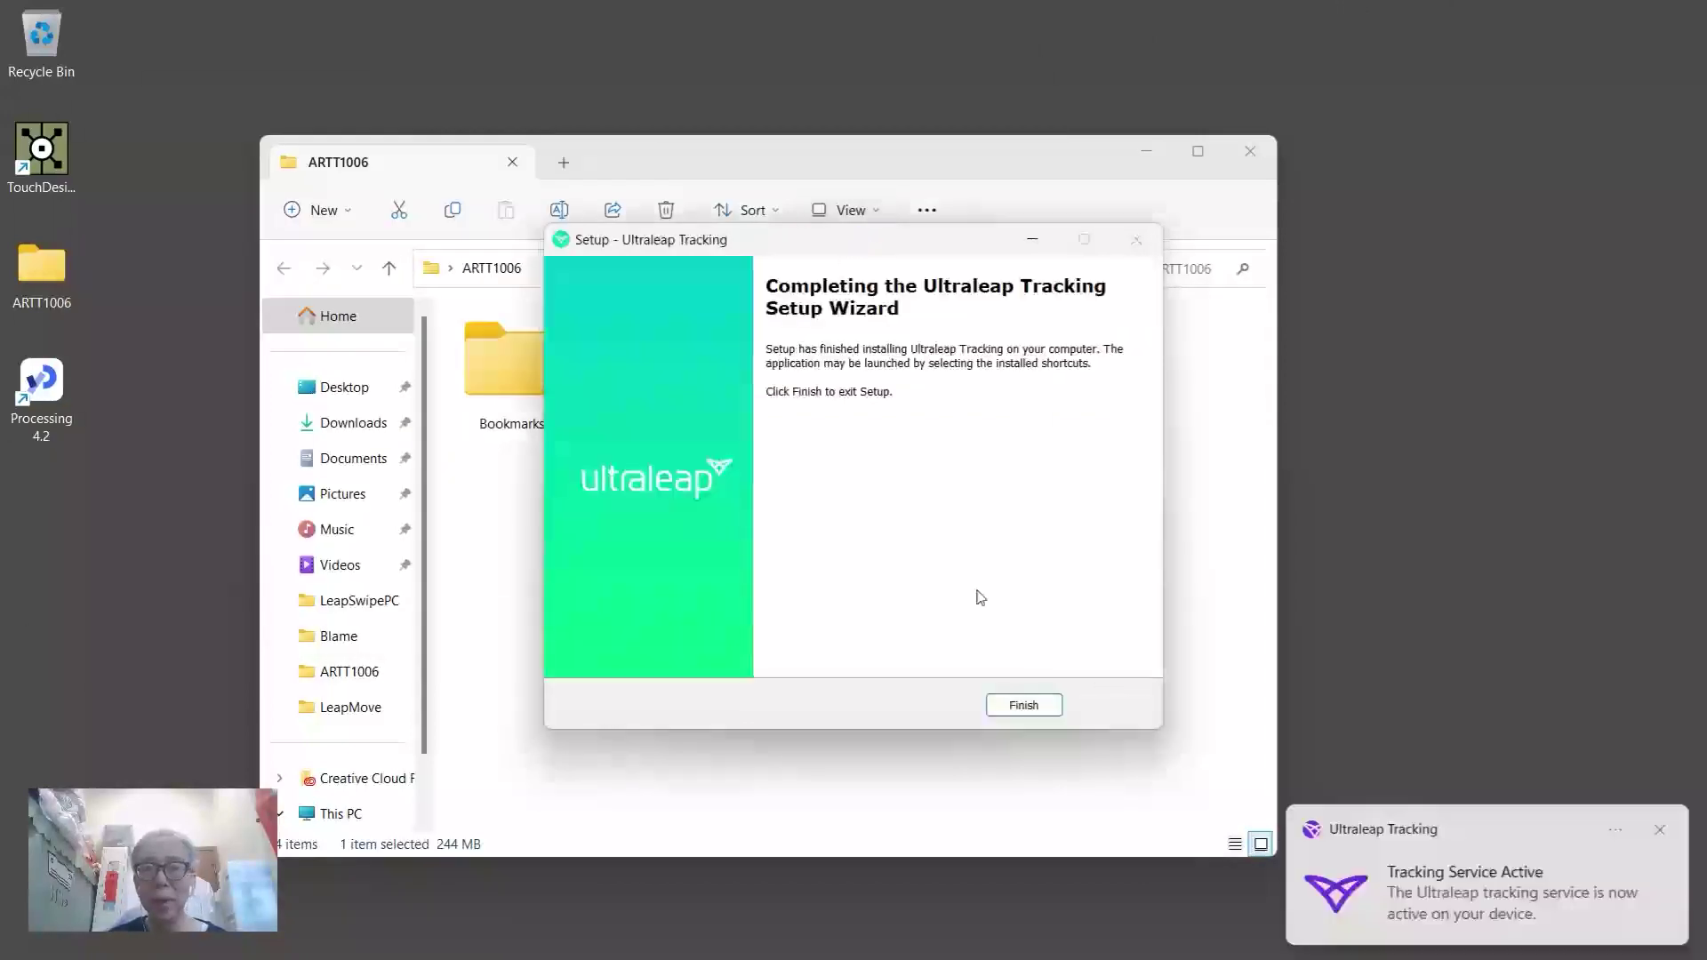
click(1047, 709)
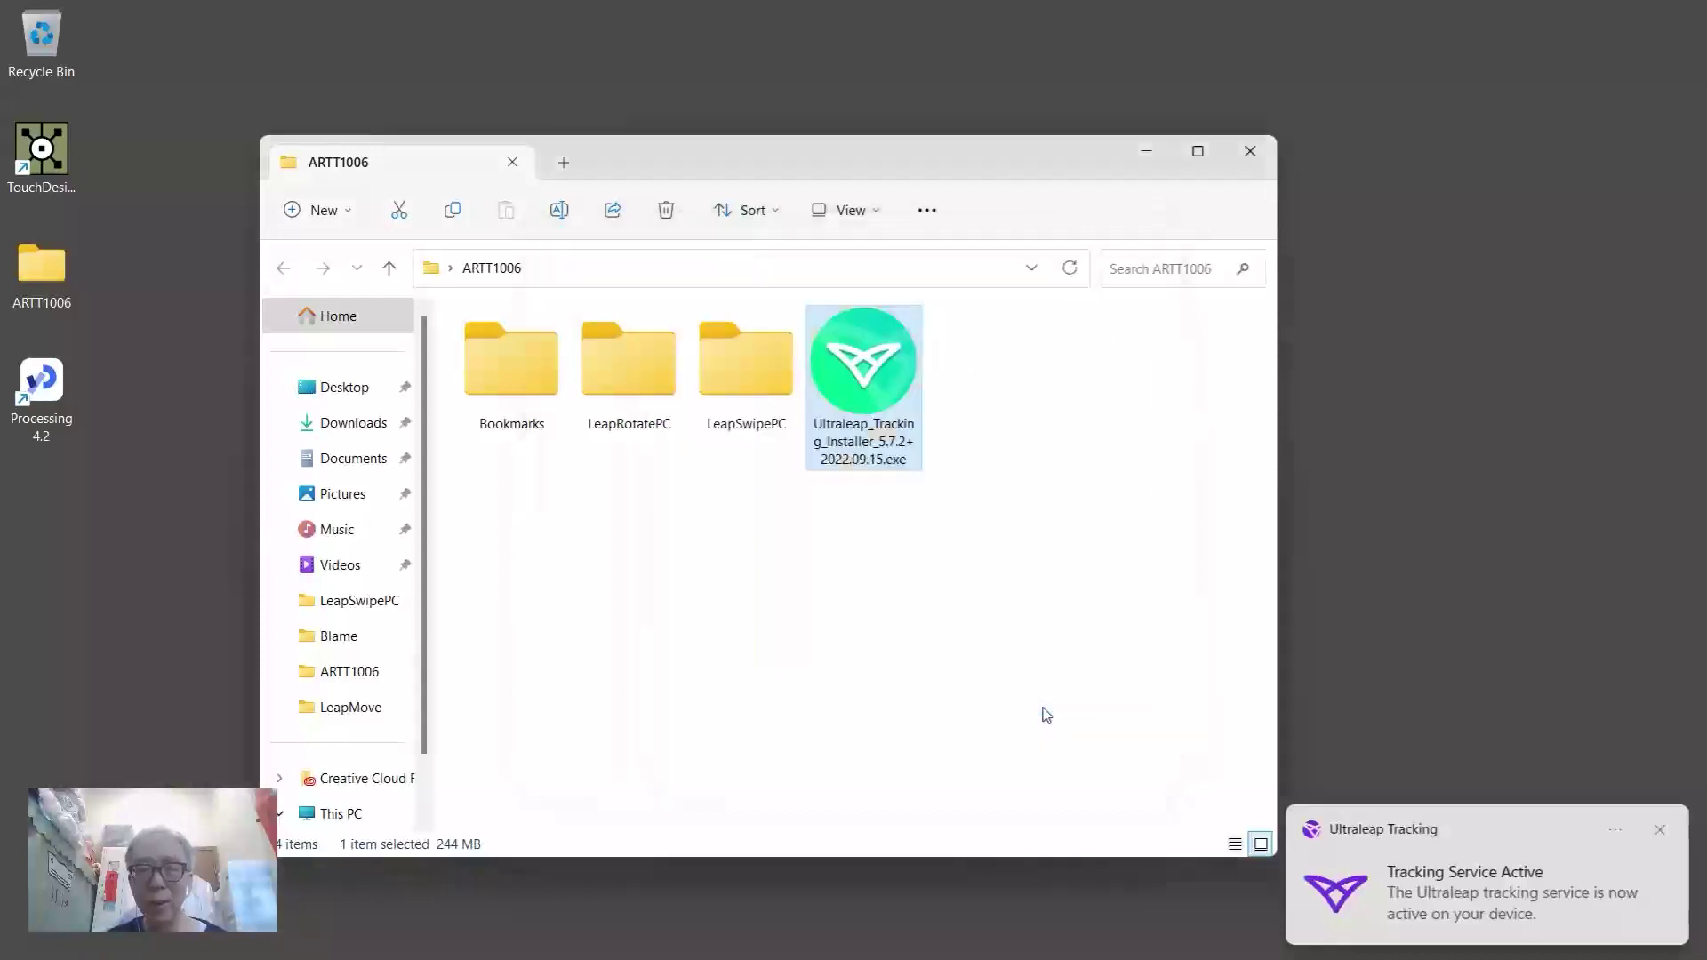
Close the ARTT1006 folder and open the Ultraleap Control Panel from its tray icon
click(1248, 158)
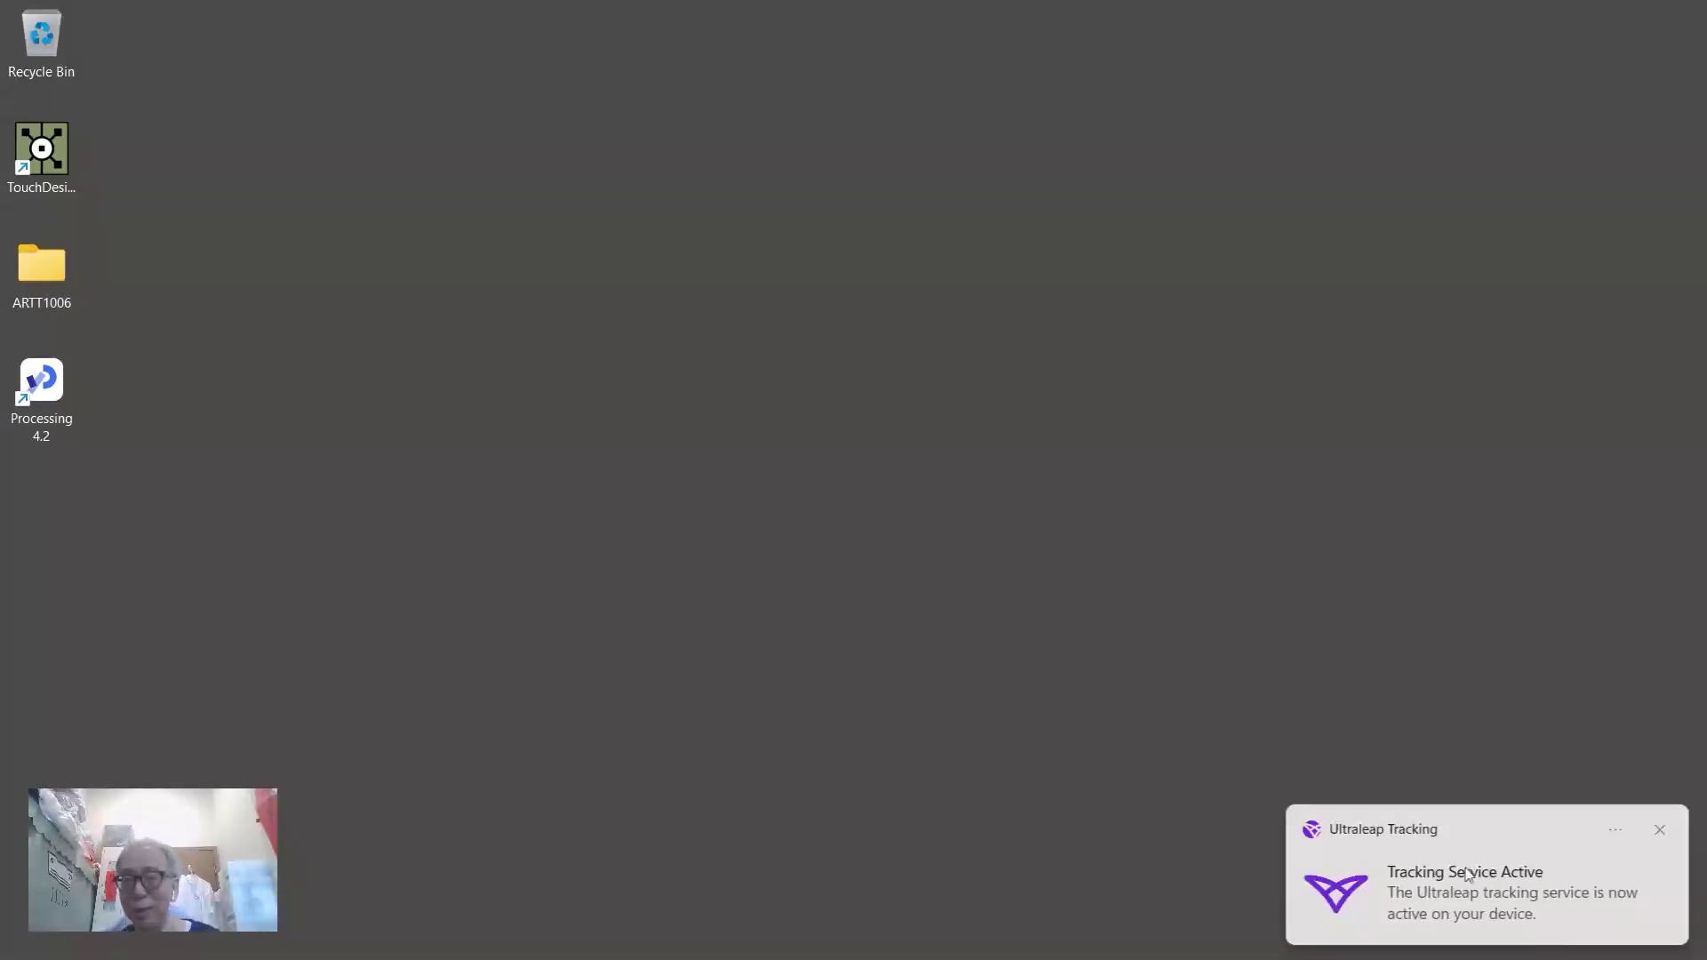
click(1661, 831)
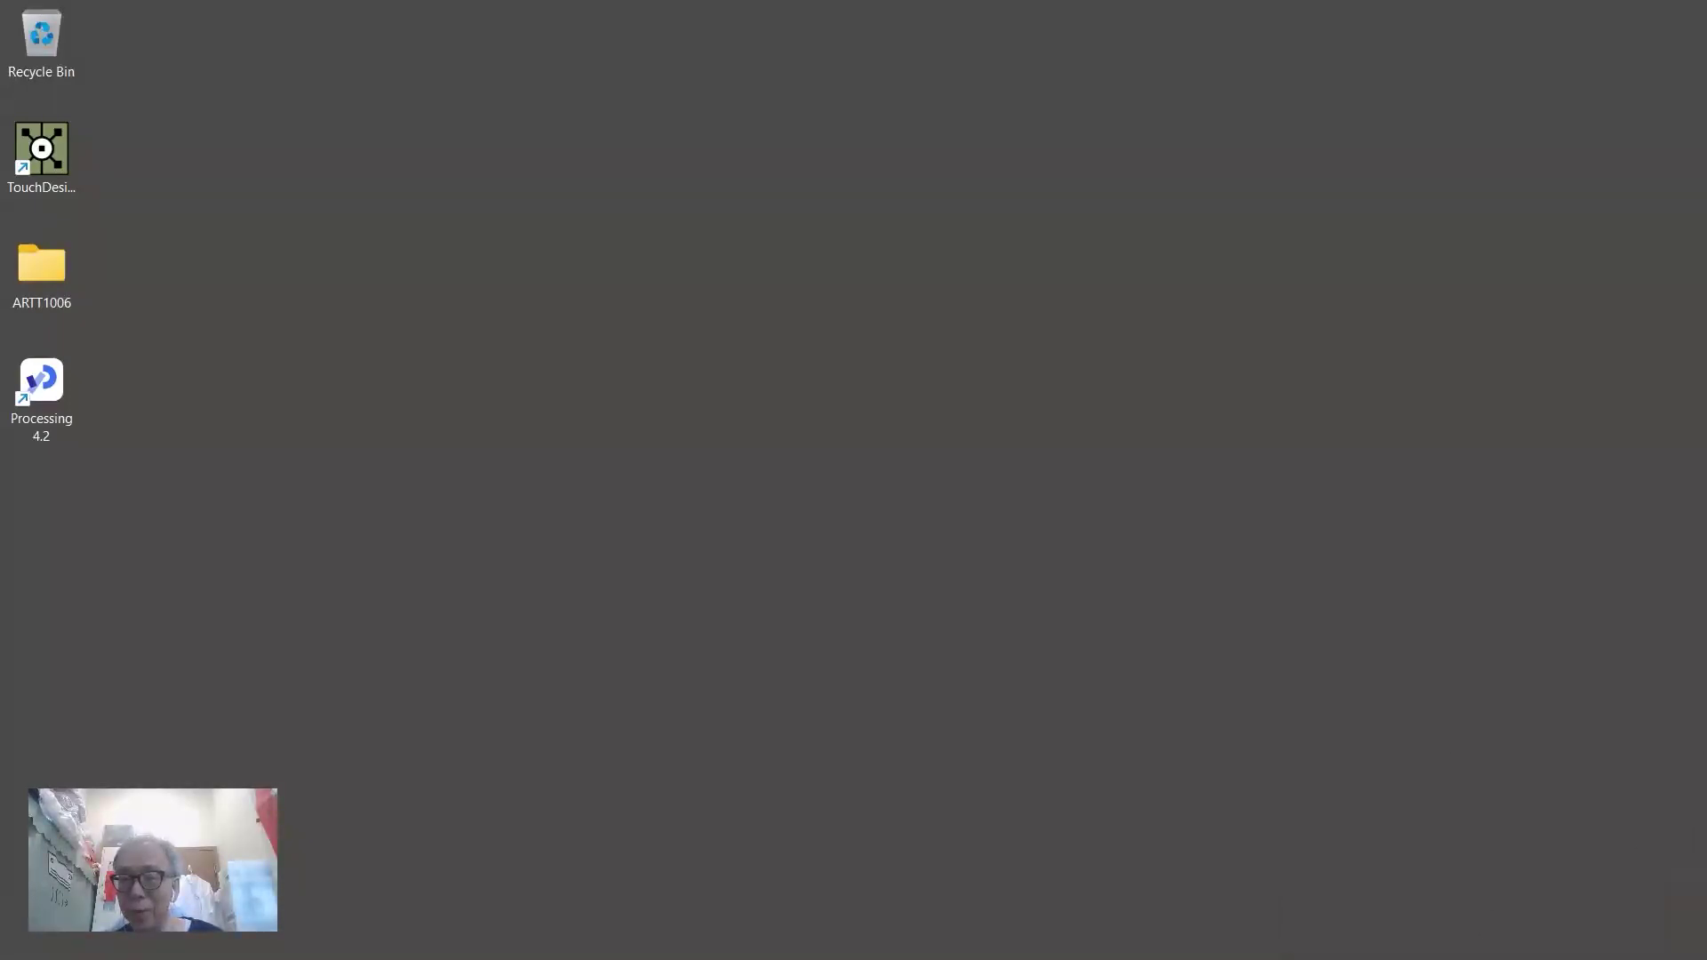
click(1402, 948)
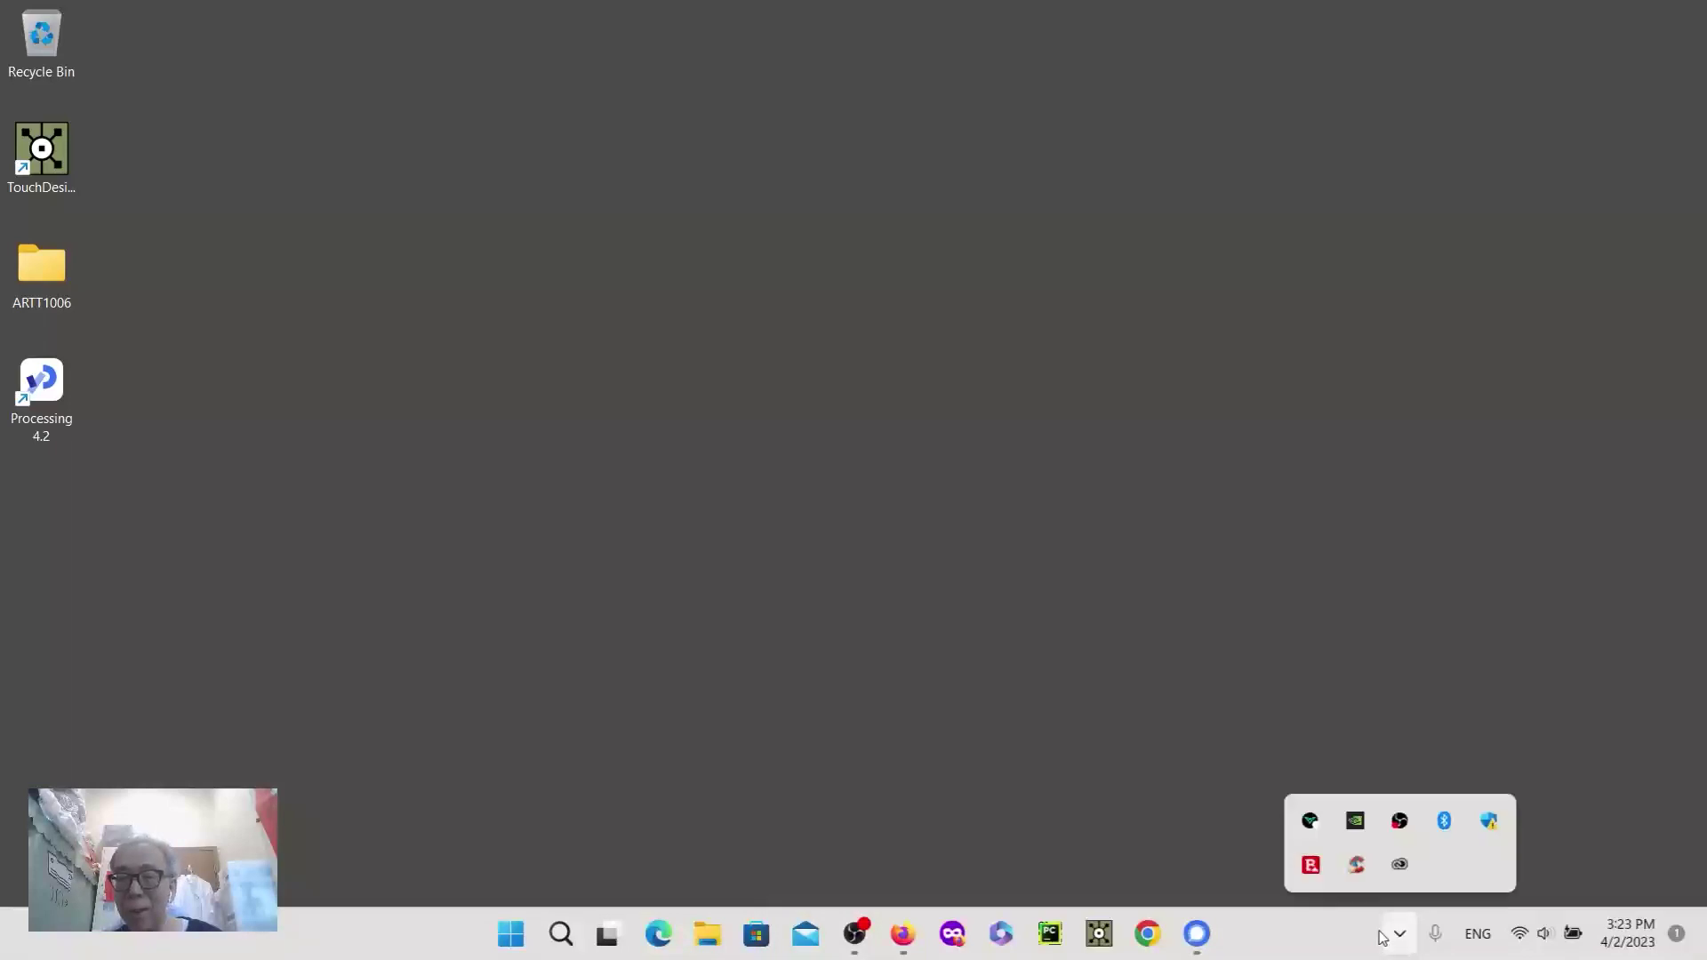
right_click(1312, 820)
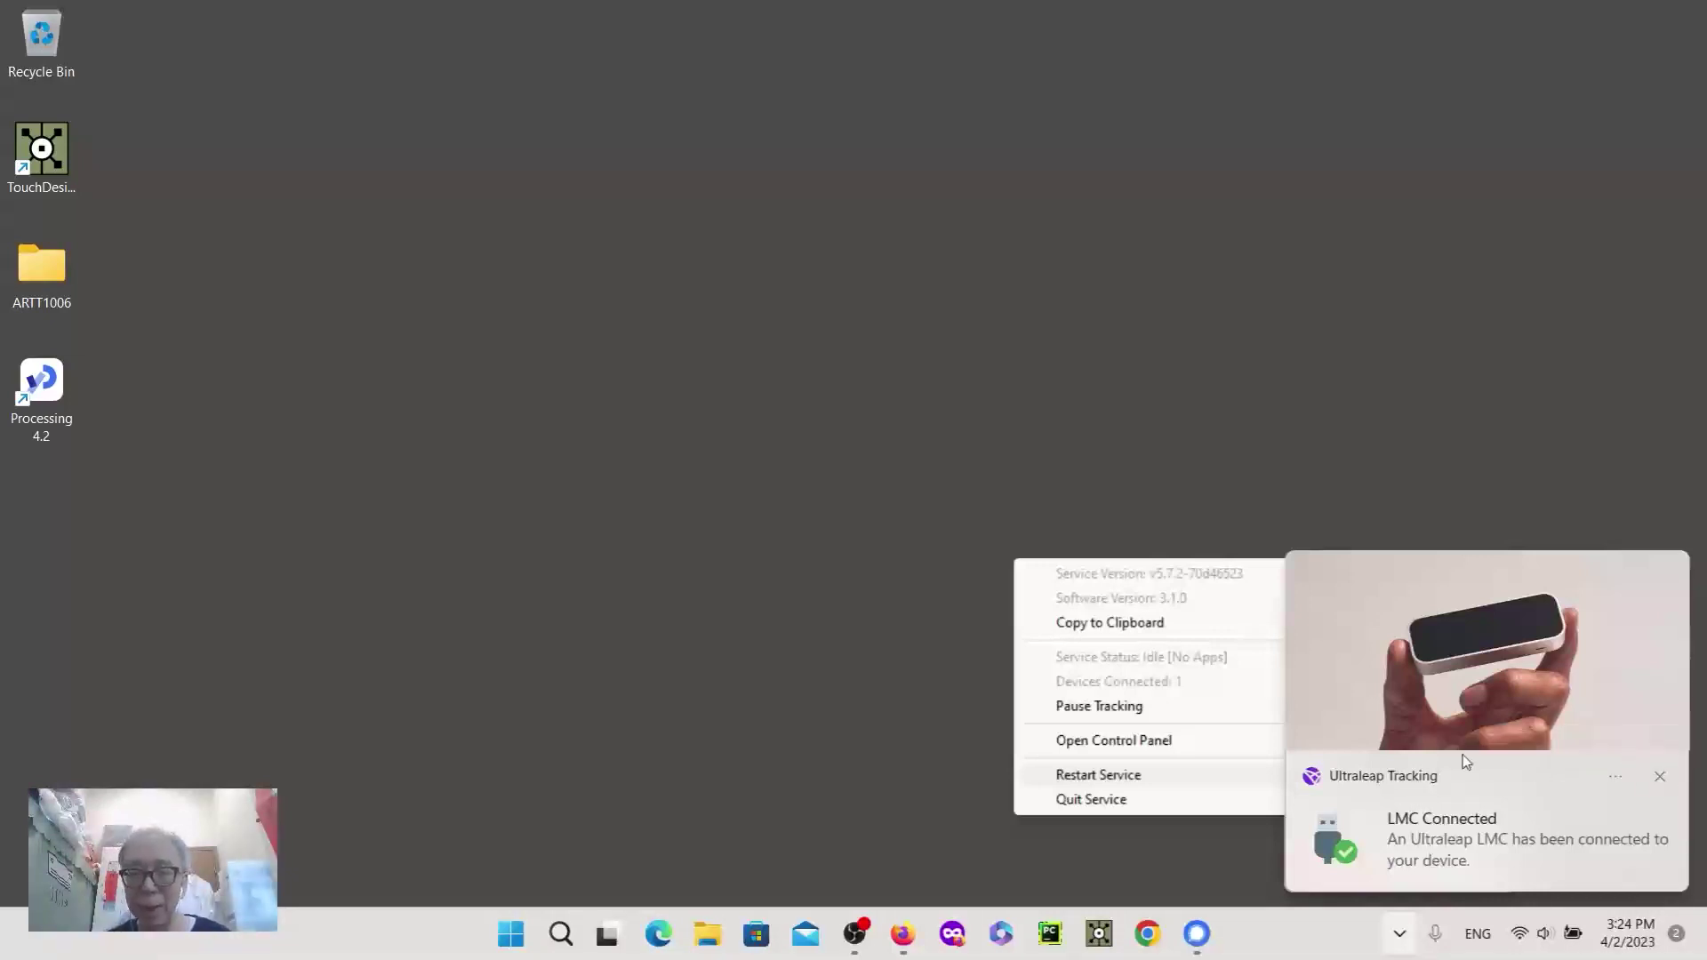
click(1186, 740)
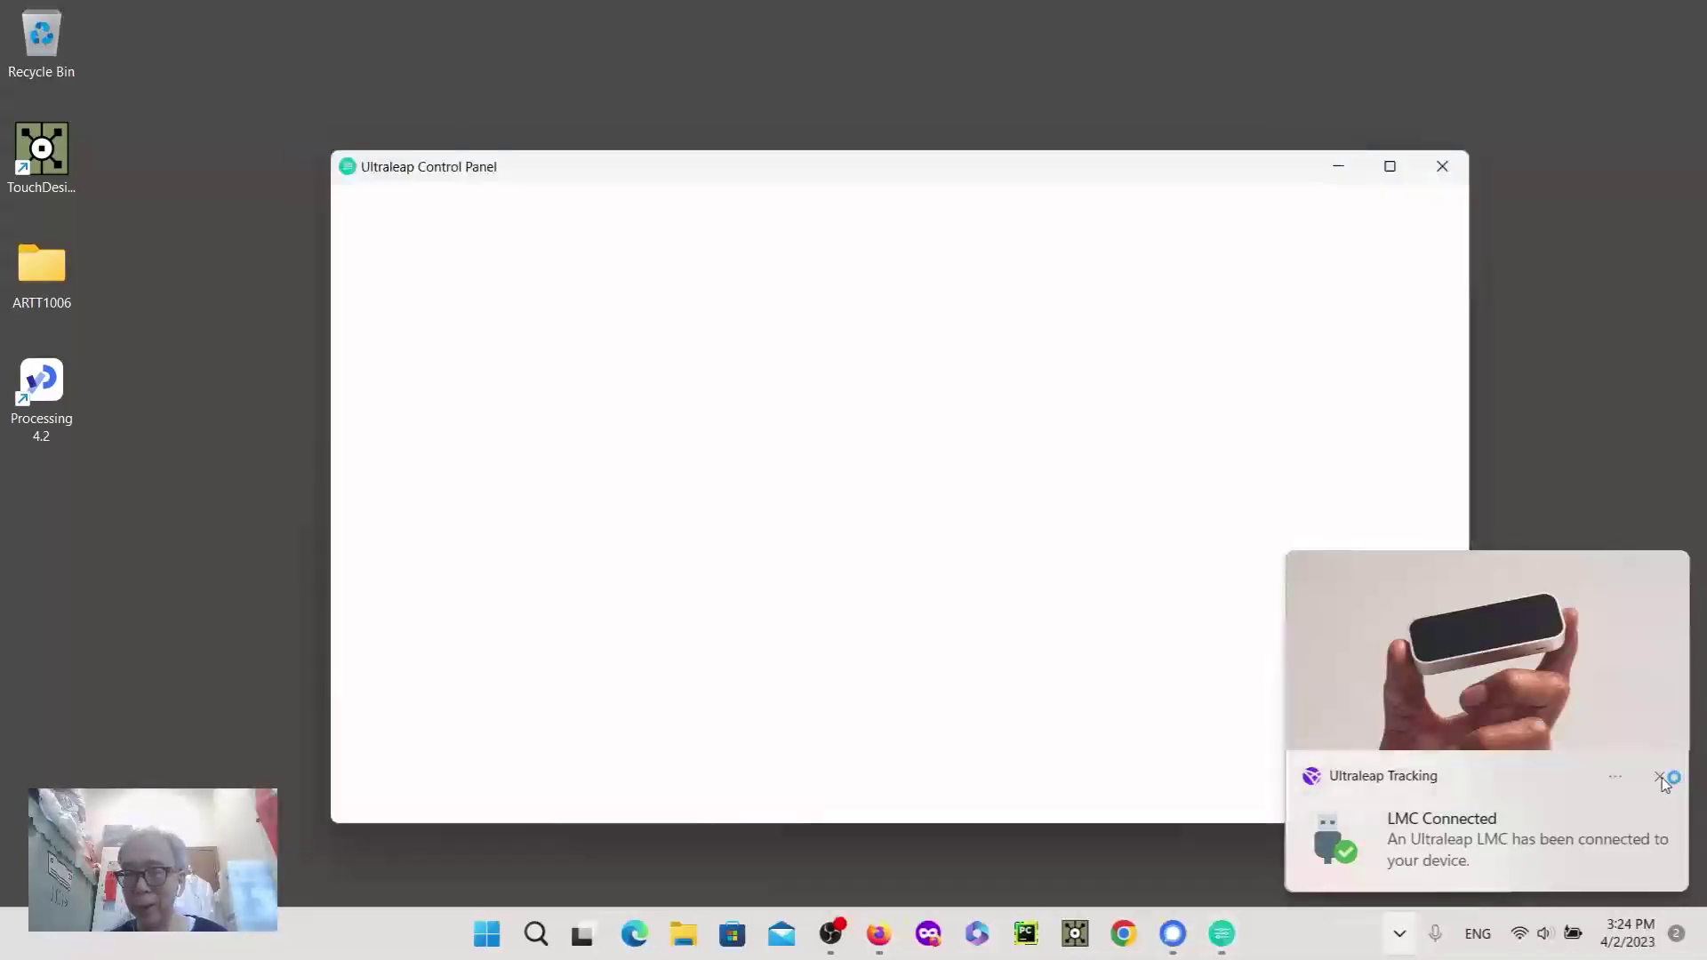
Keep the Ultraleap device orientation at Normal, then close the Control Panel
click(1661, 779)
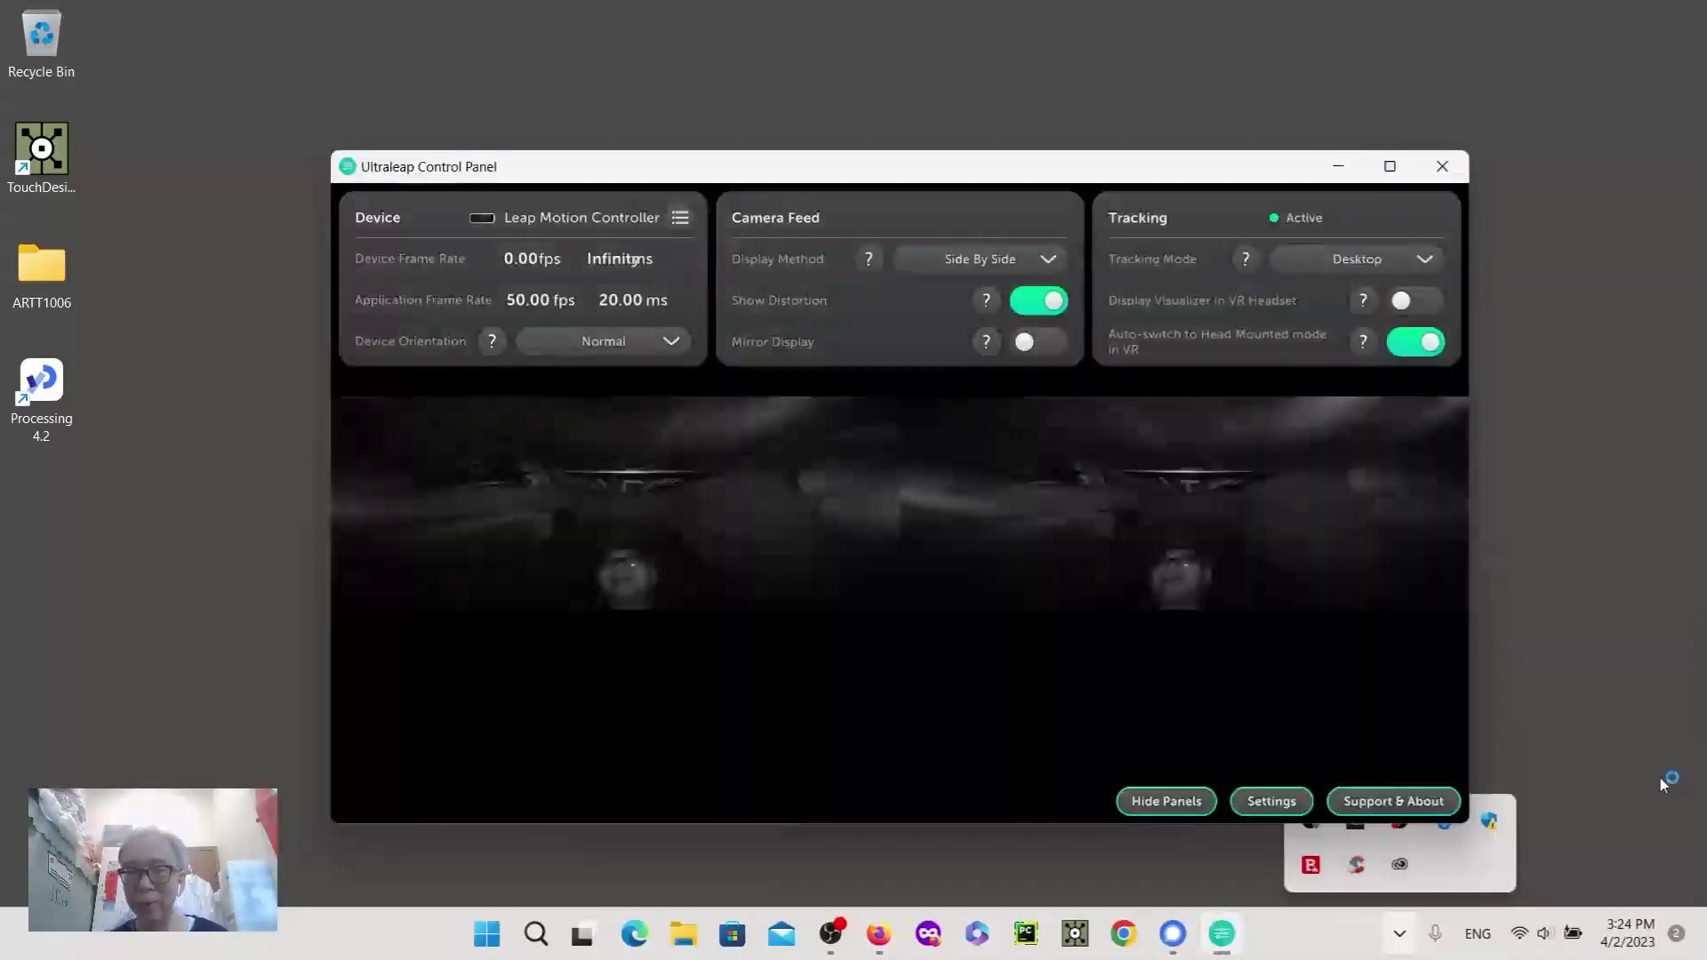
drag(1156, 180, 1101, 155)
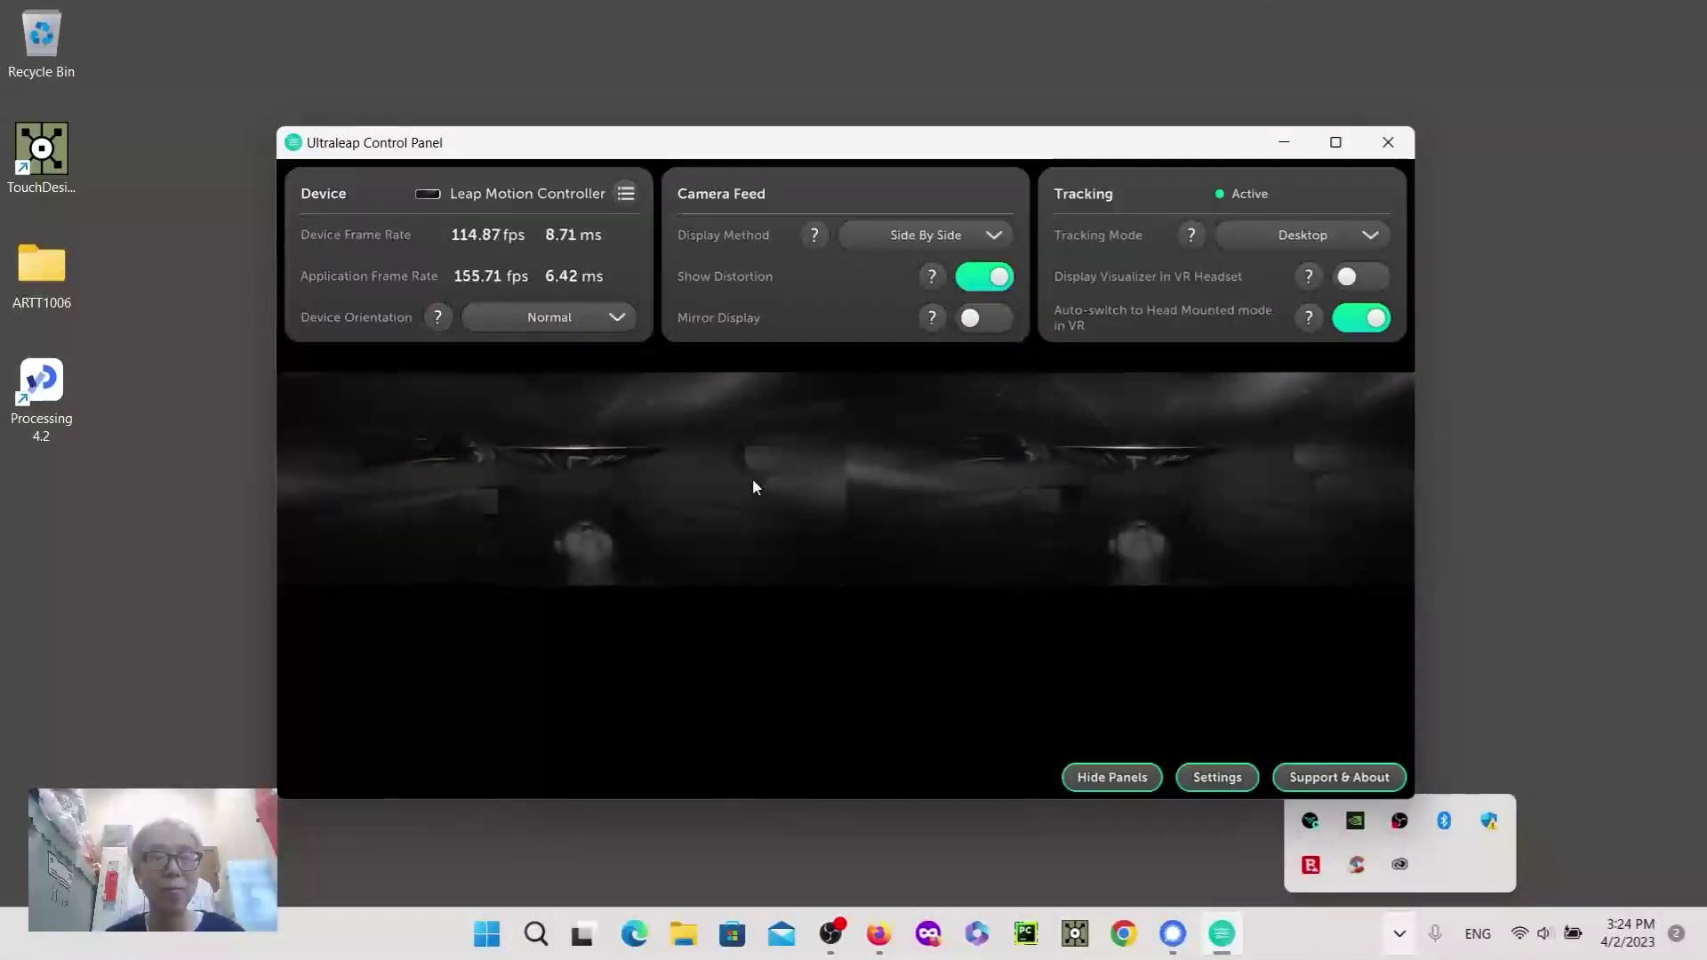
click(624, 330)
click(637, 310)
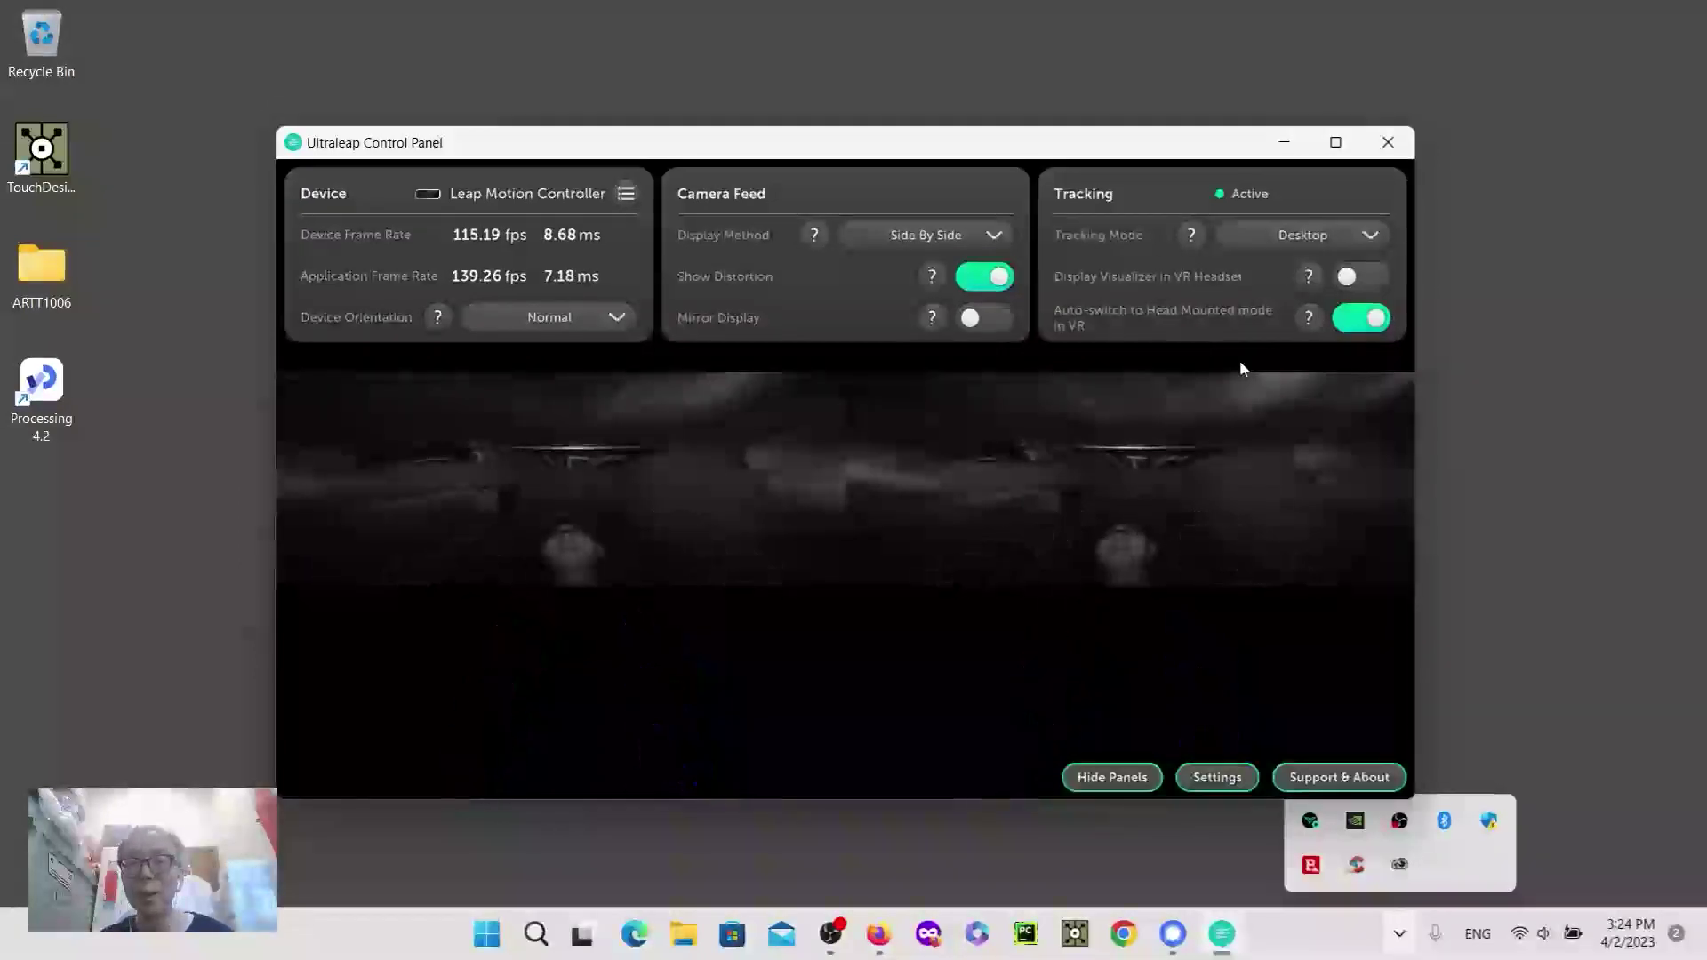
drag(1172, 153, 1286, 153)
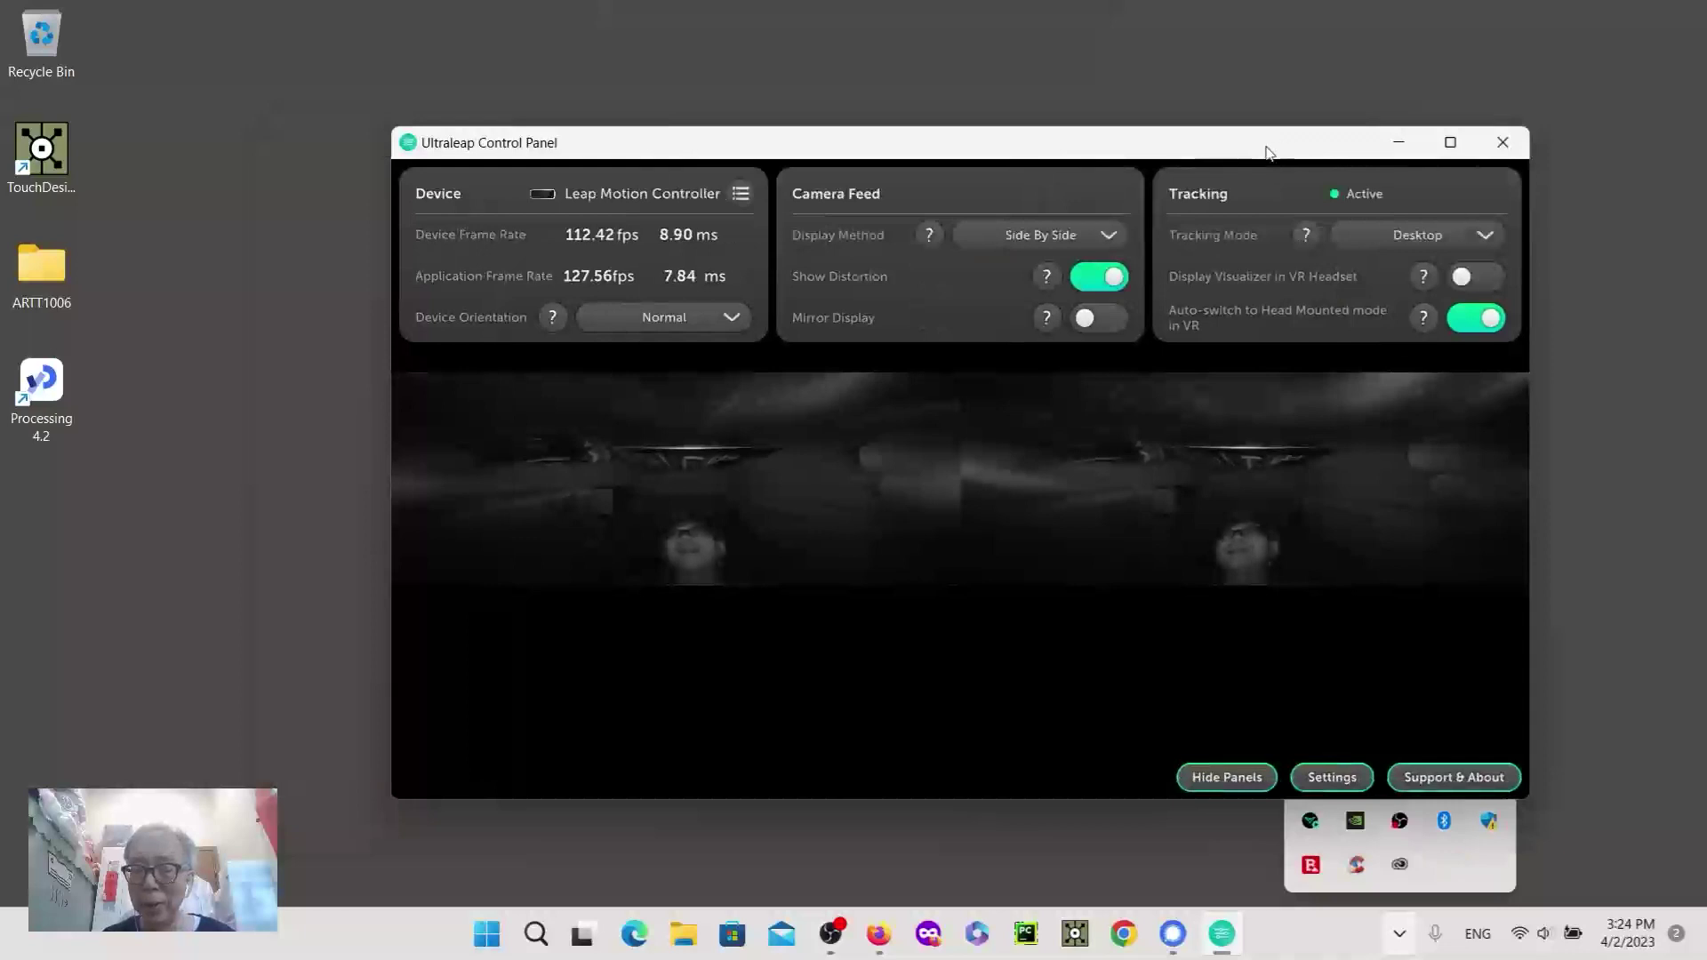
click(1504, 141)
click(1476, 234)
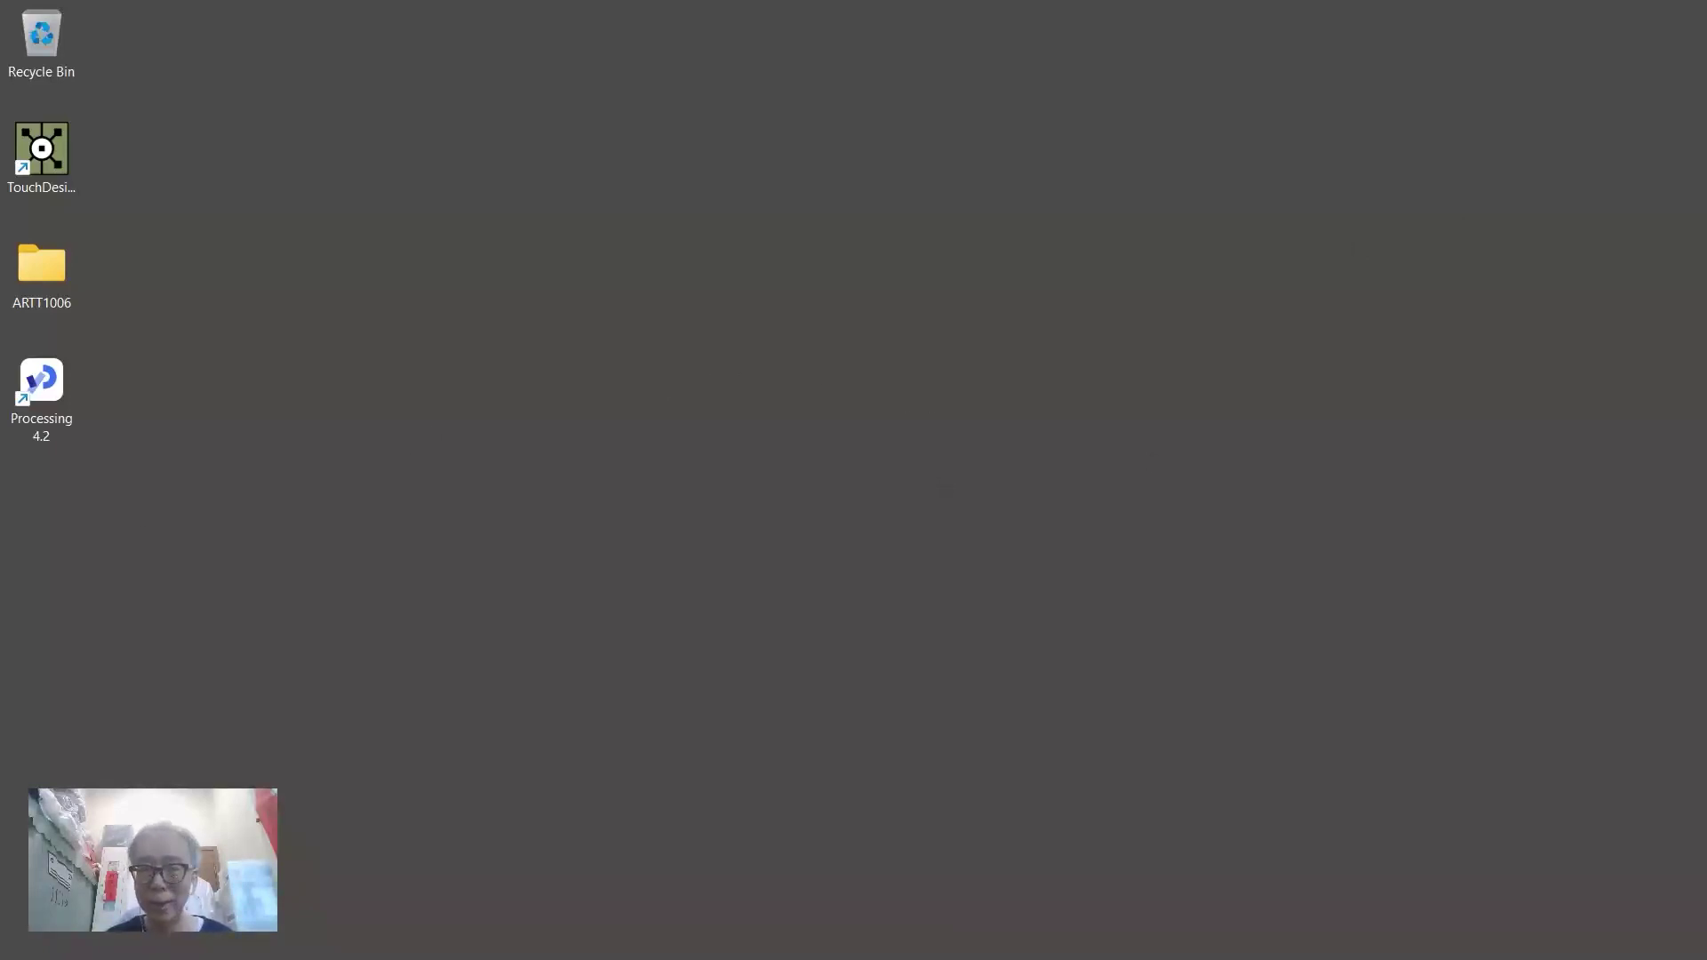
Launch TouchDesigner and hide the palette to widen the network
click(48, 149)
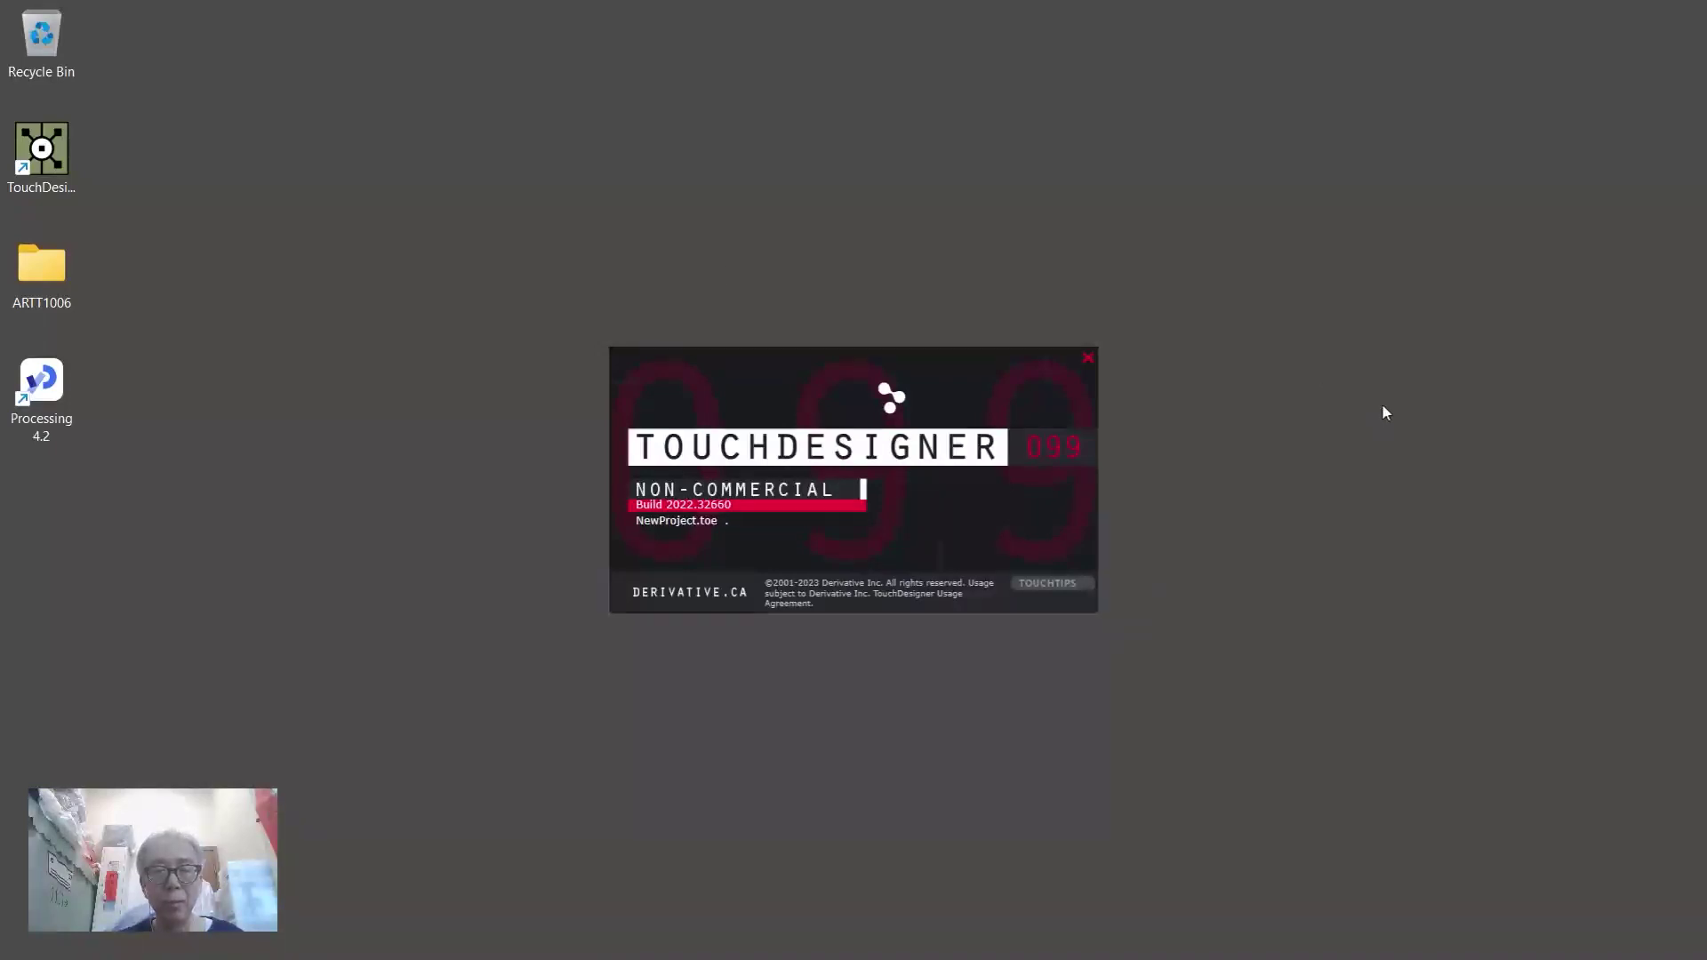
mouse_move(1232, 959)
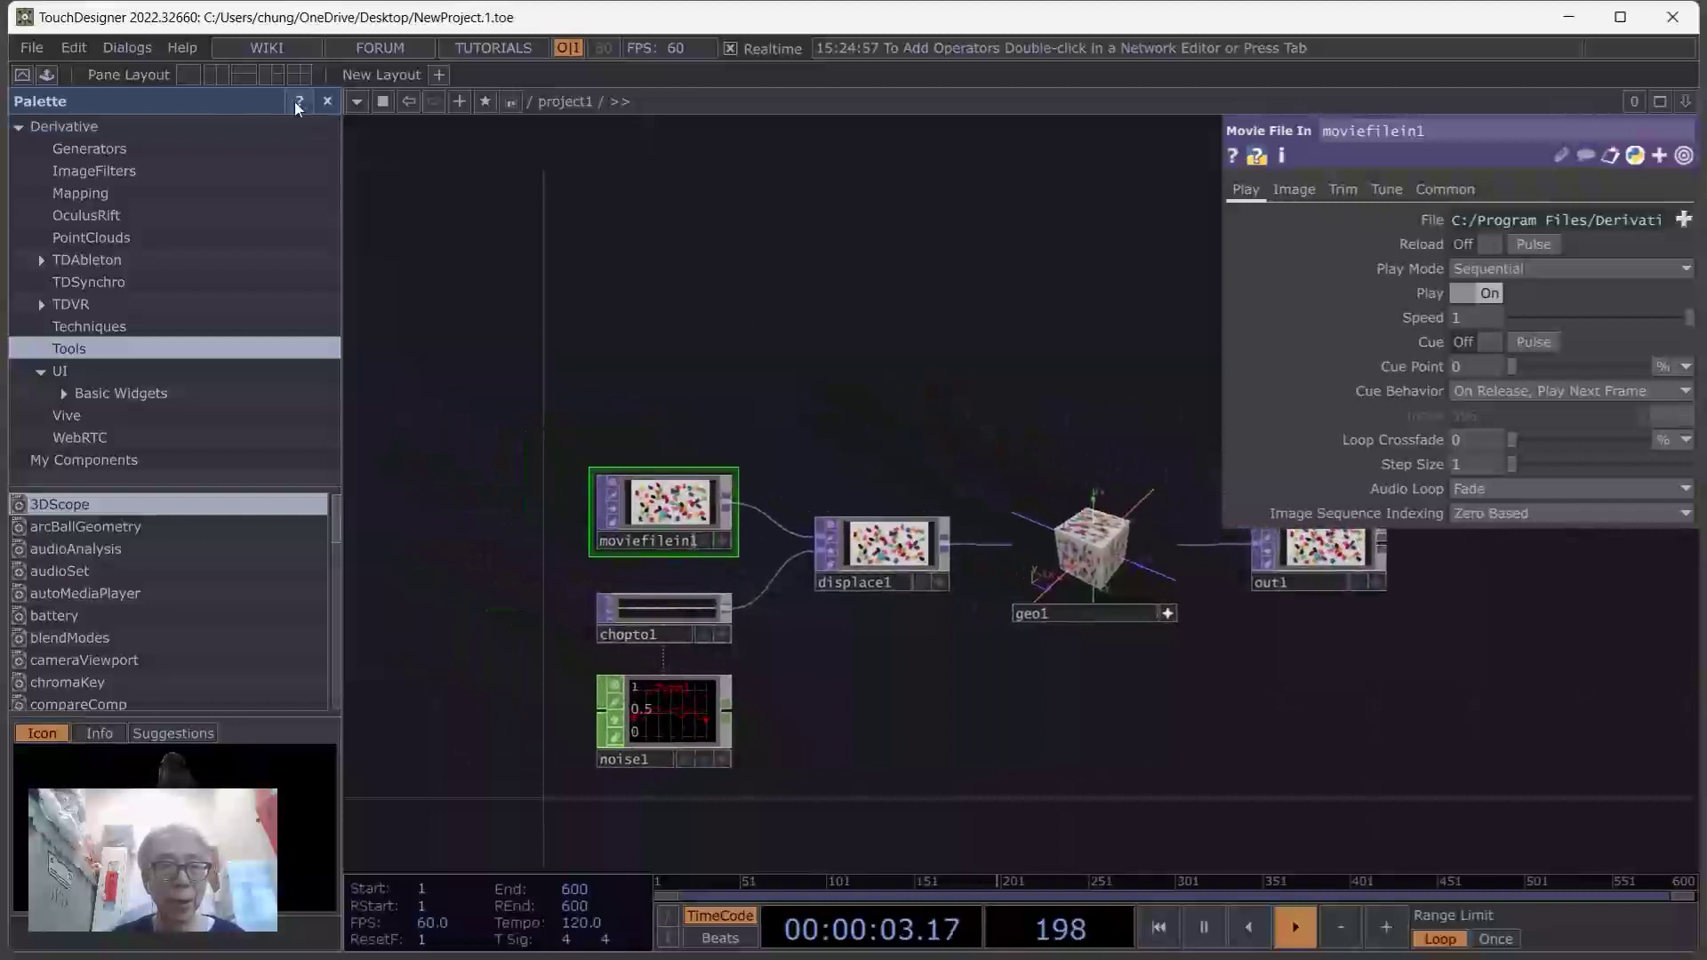
click(327, 103)
Create a LeapMotionTest project folder and save the project as LeapMotionTest.toe
click(32, 48)
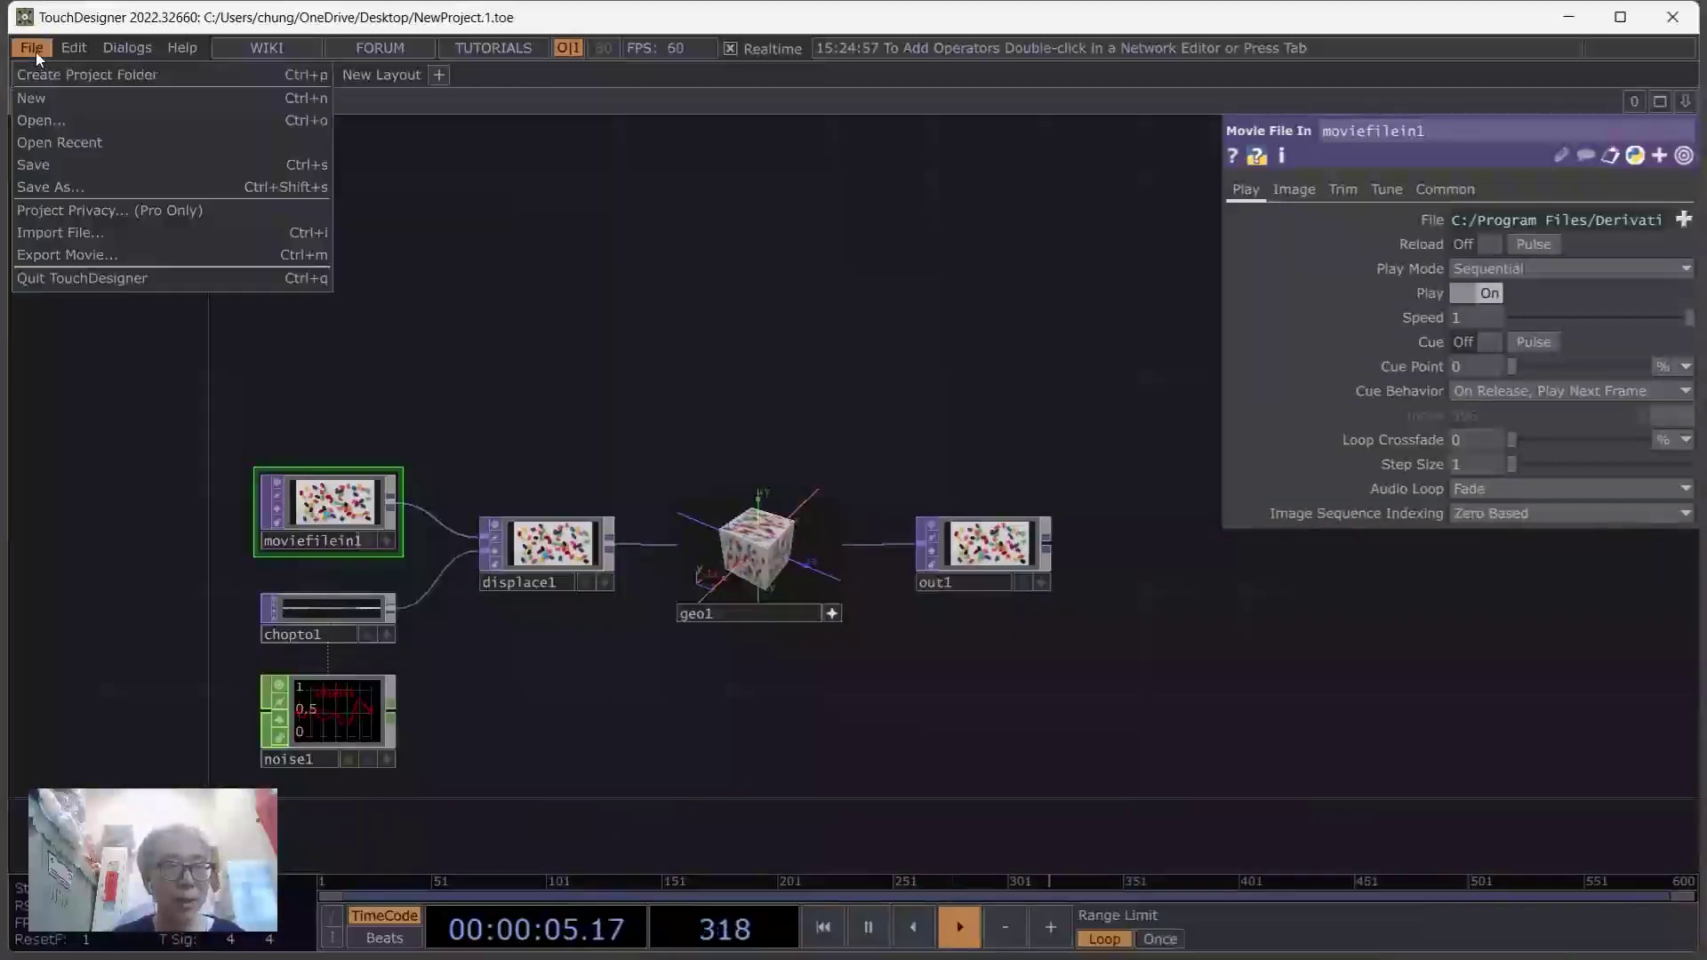
click(45, 77)
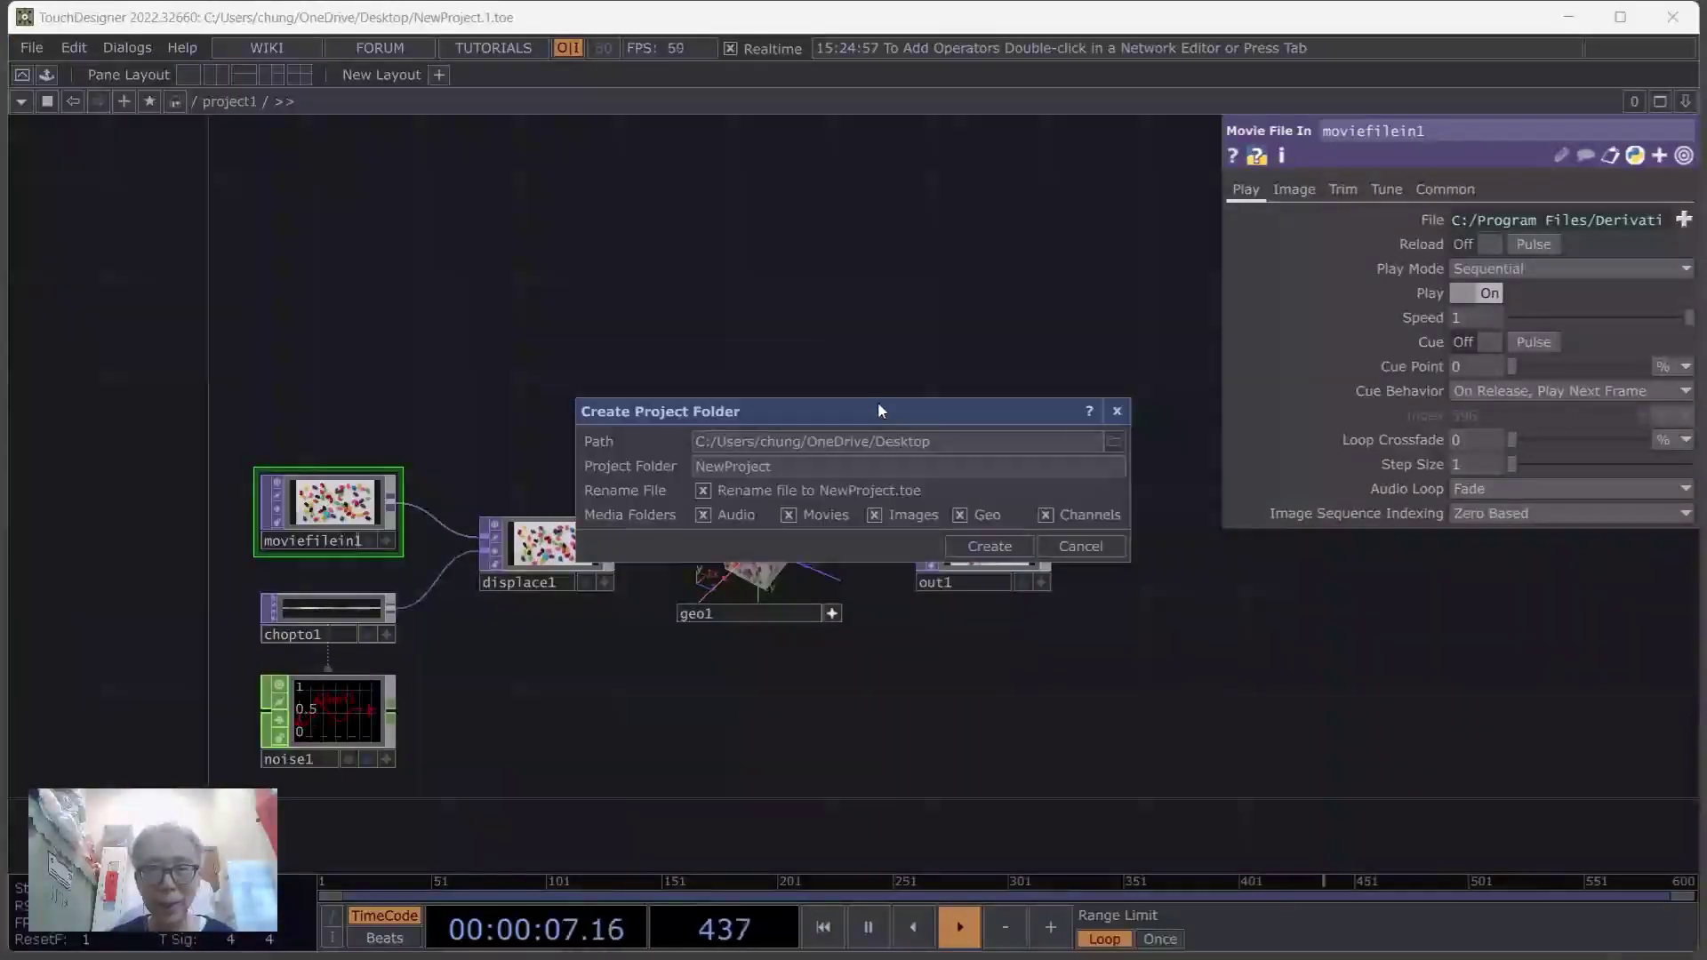
drag(878, 402, 743, 234)
click(665, 279)
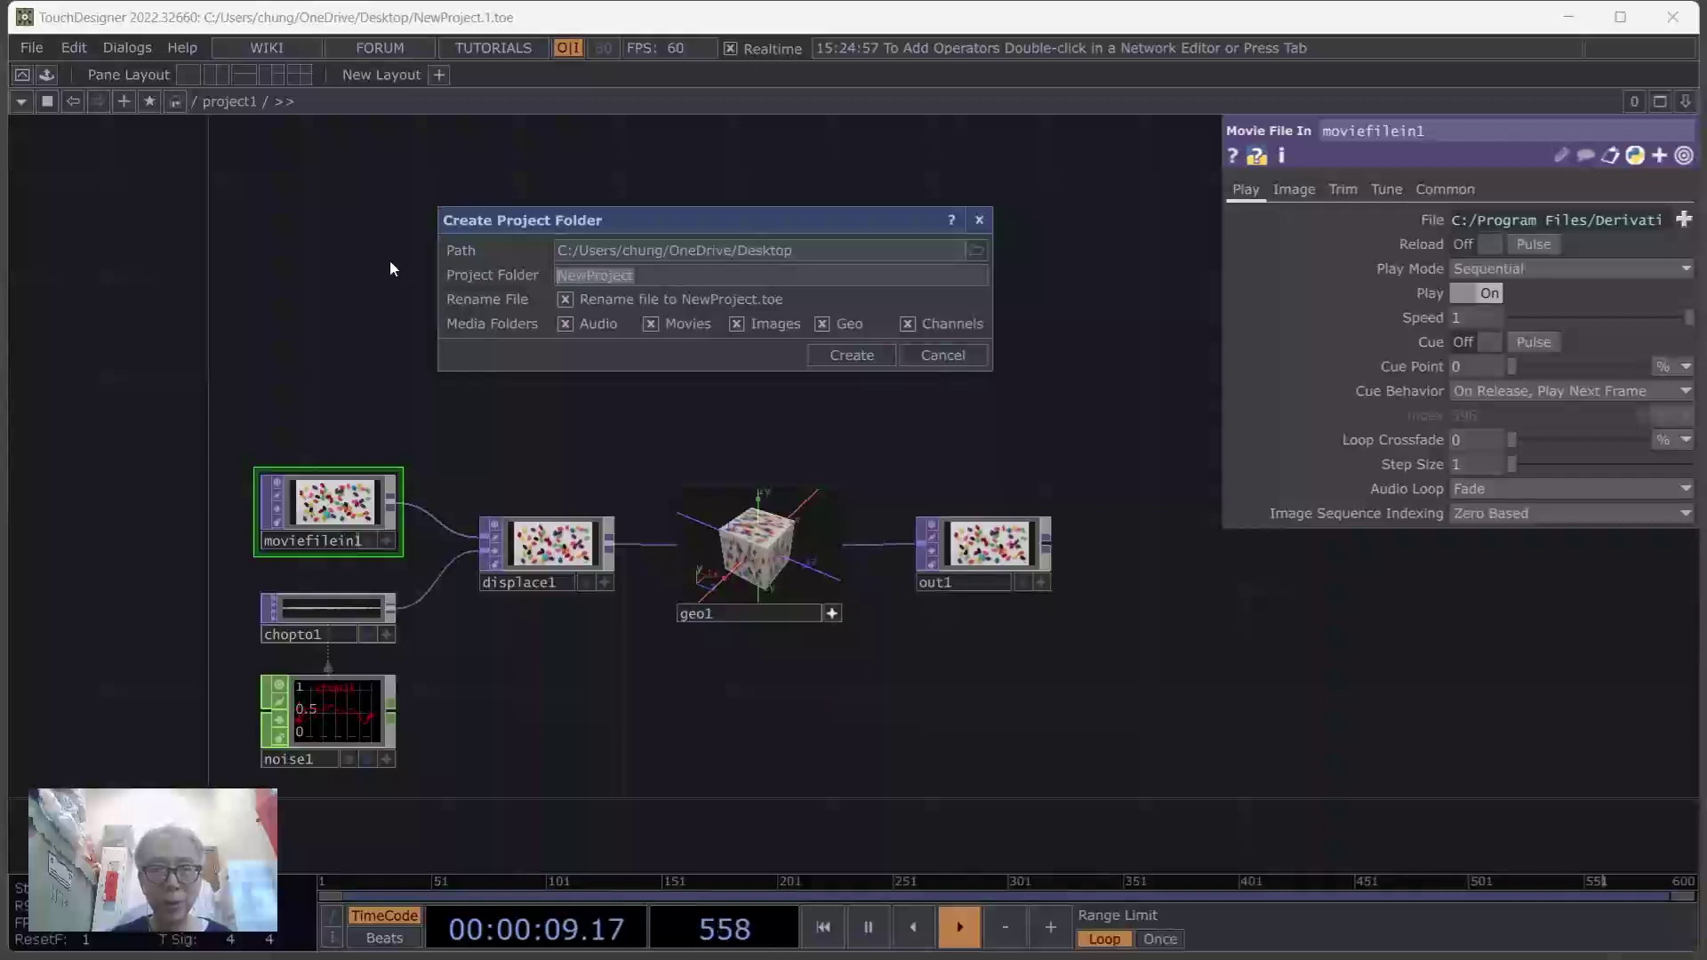
text(LeapMotionTest)
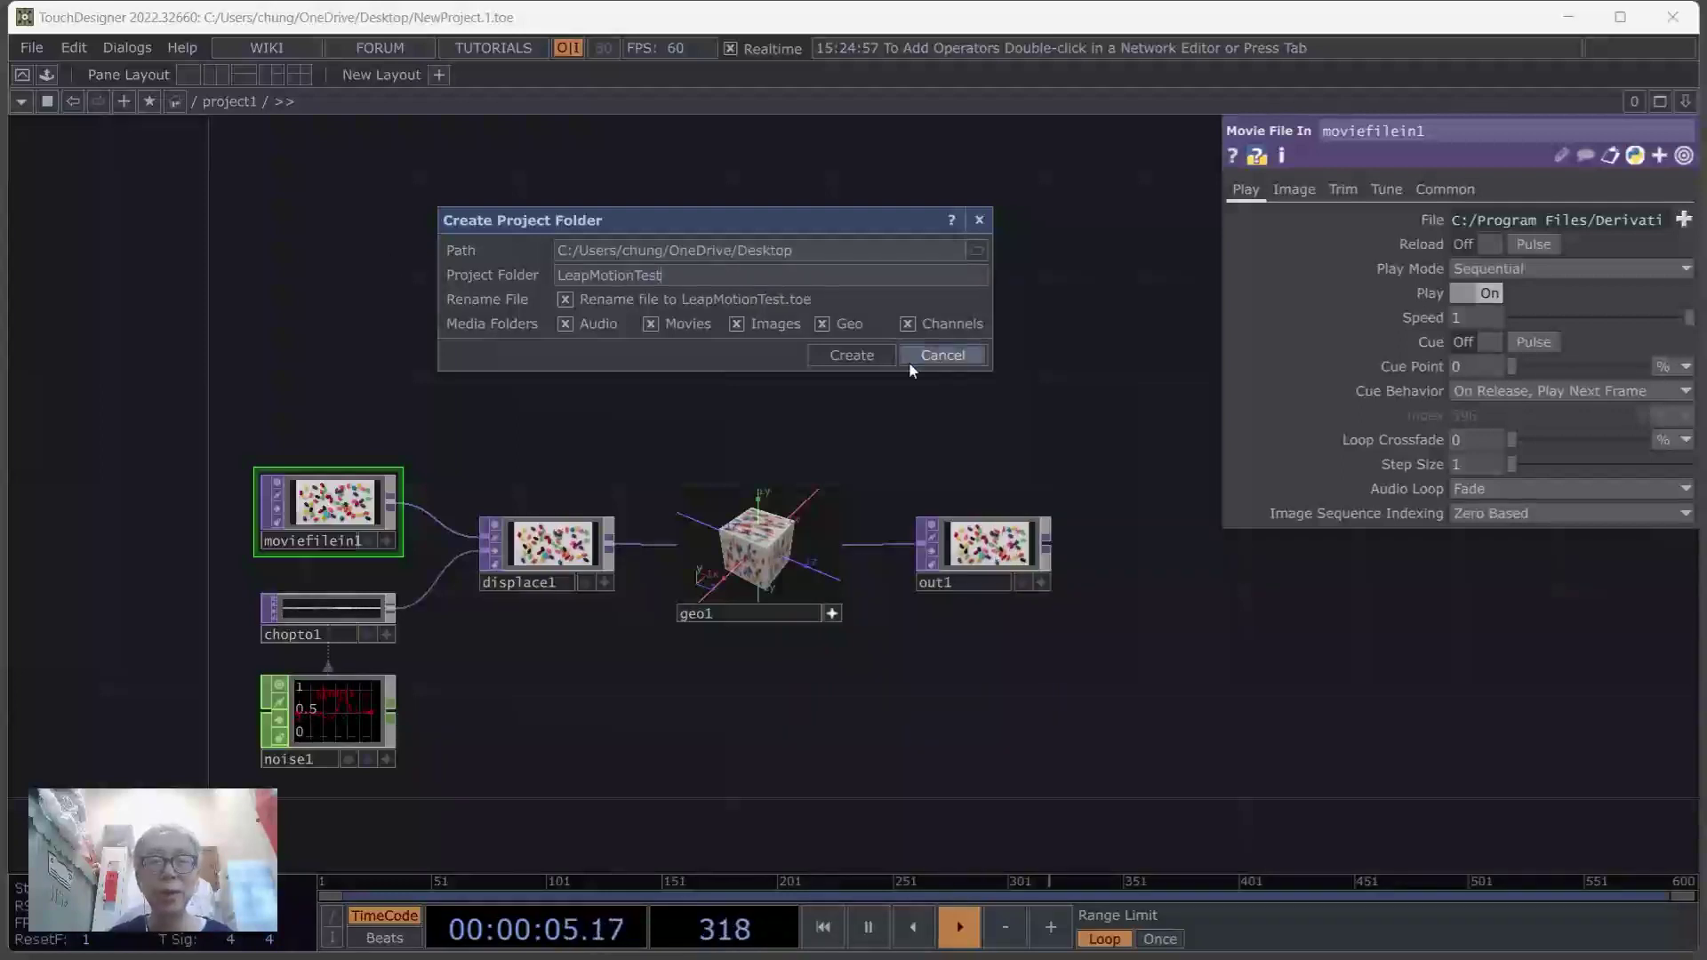
click(853, 355)
click(1104, 703)
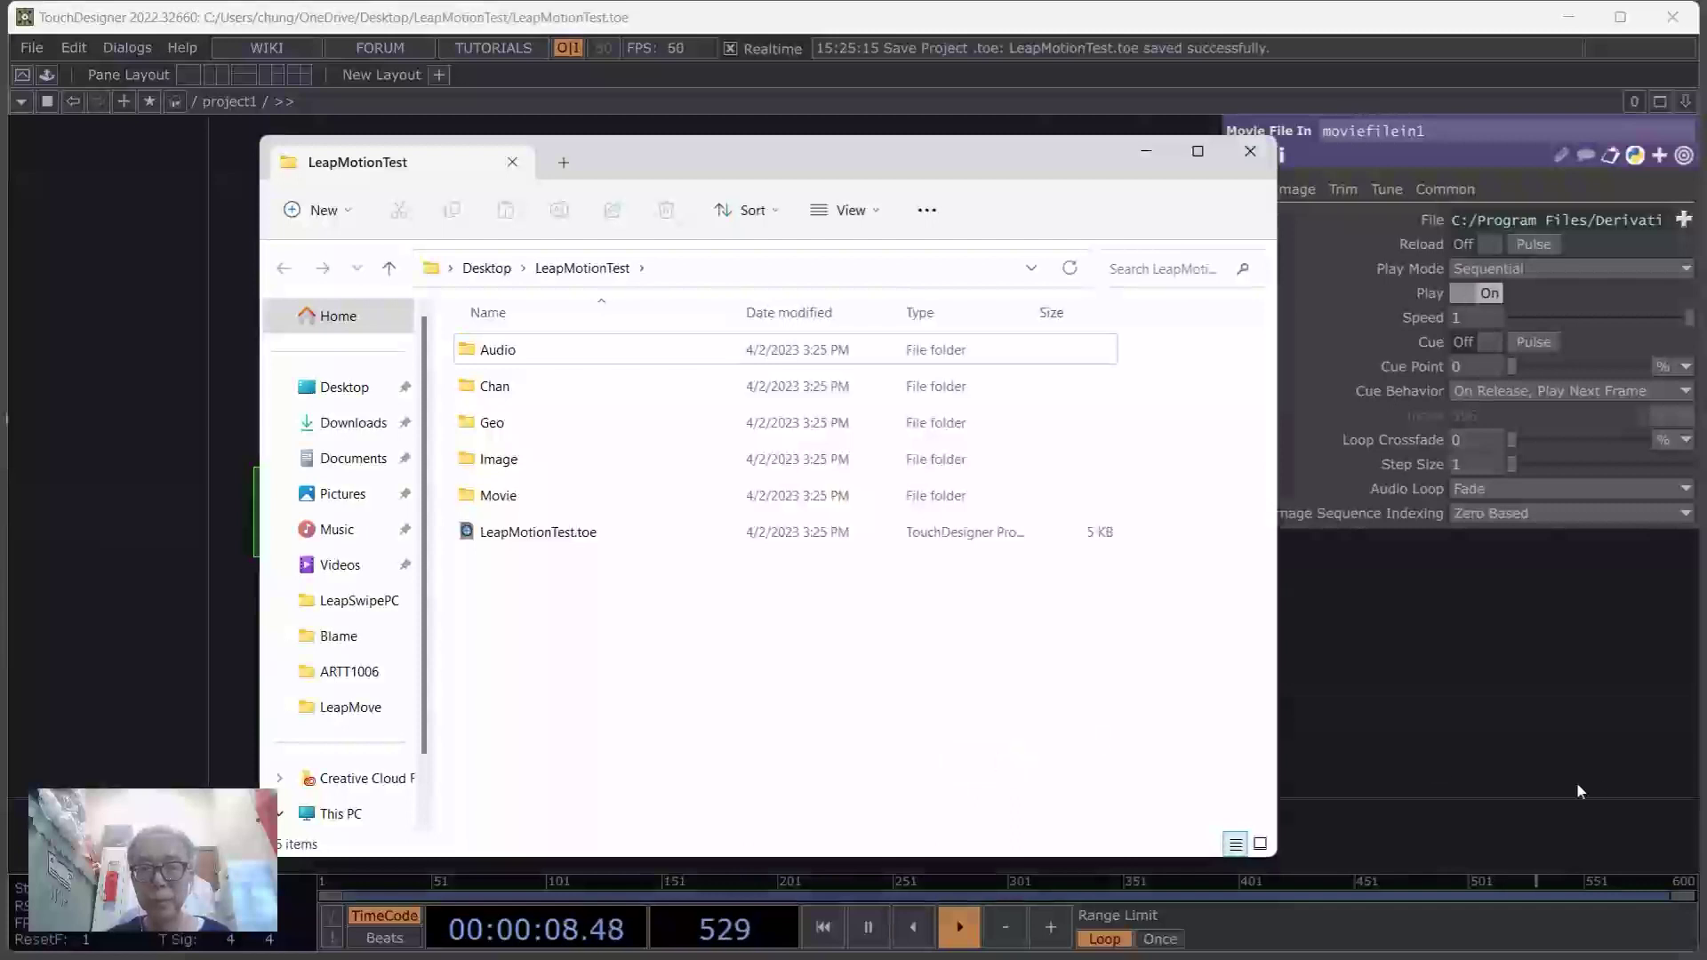
click(1578, 790)
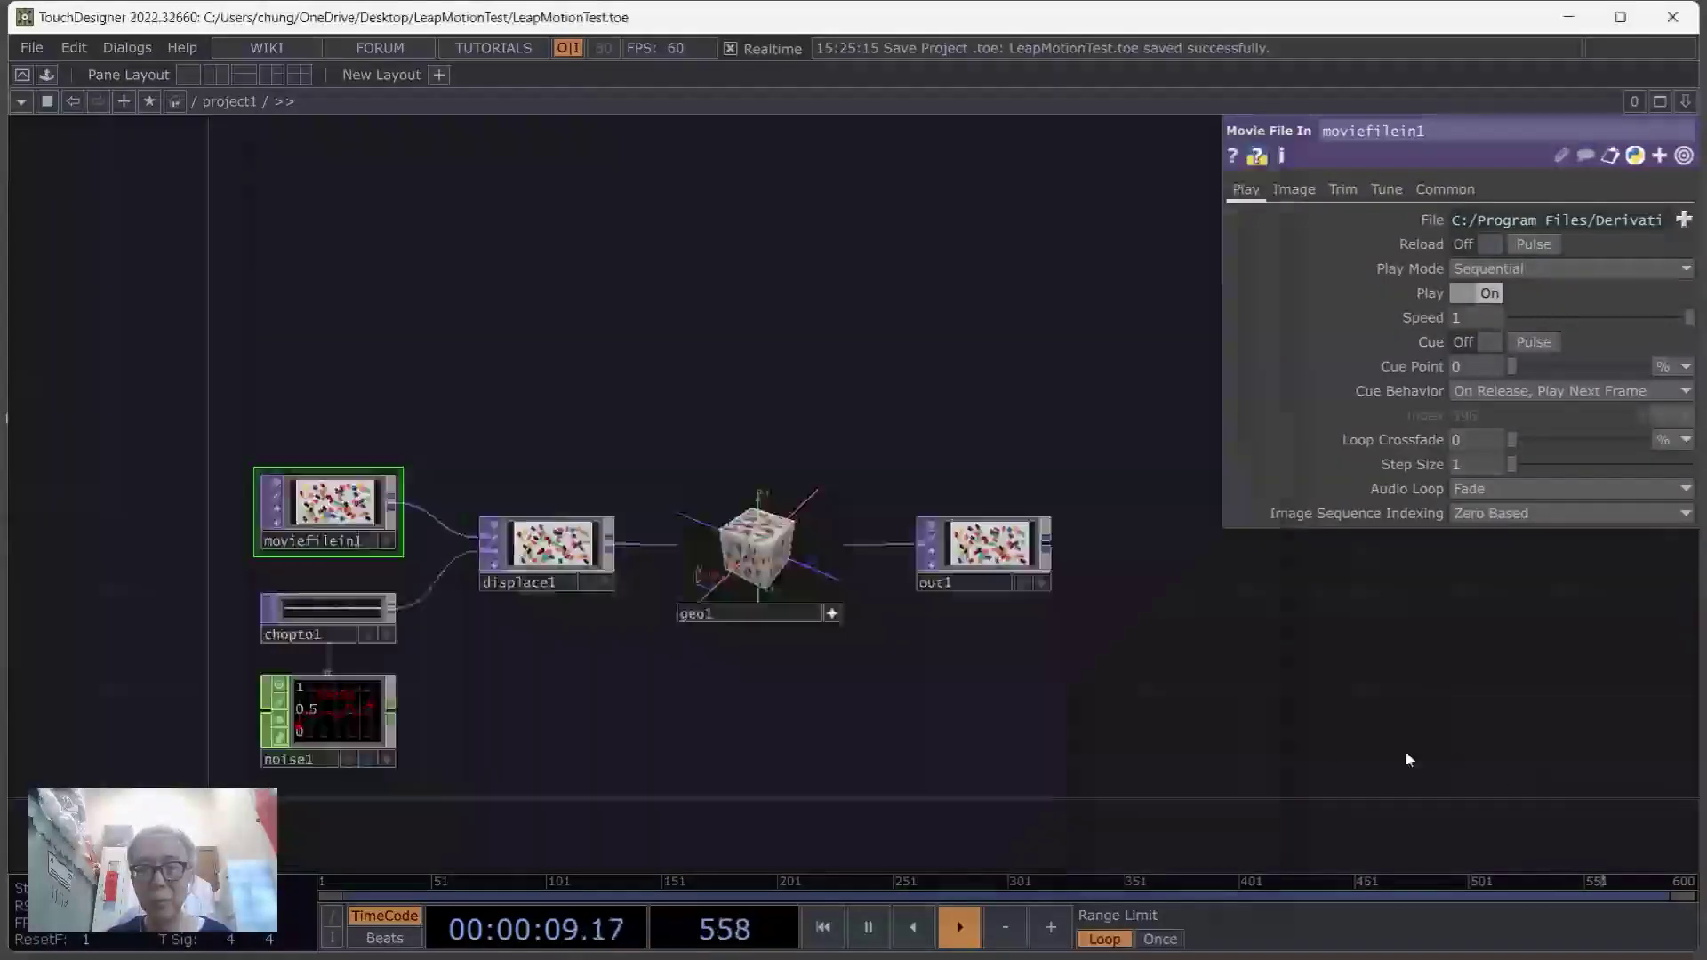
Box-select and delete the five sample operators, leaving only out1
drag(245, 375, 238, 305)
right_drag(237, 305, 936, 710)
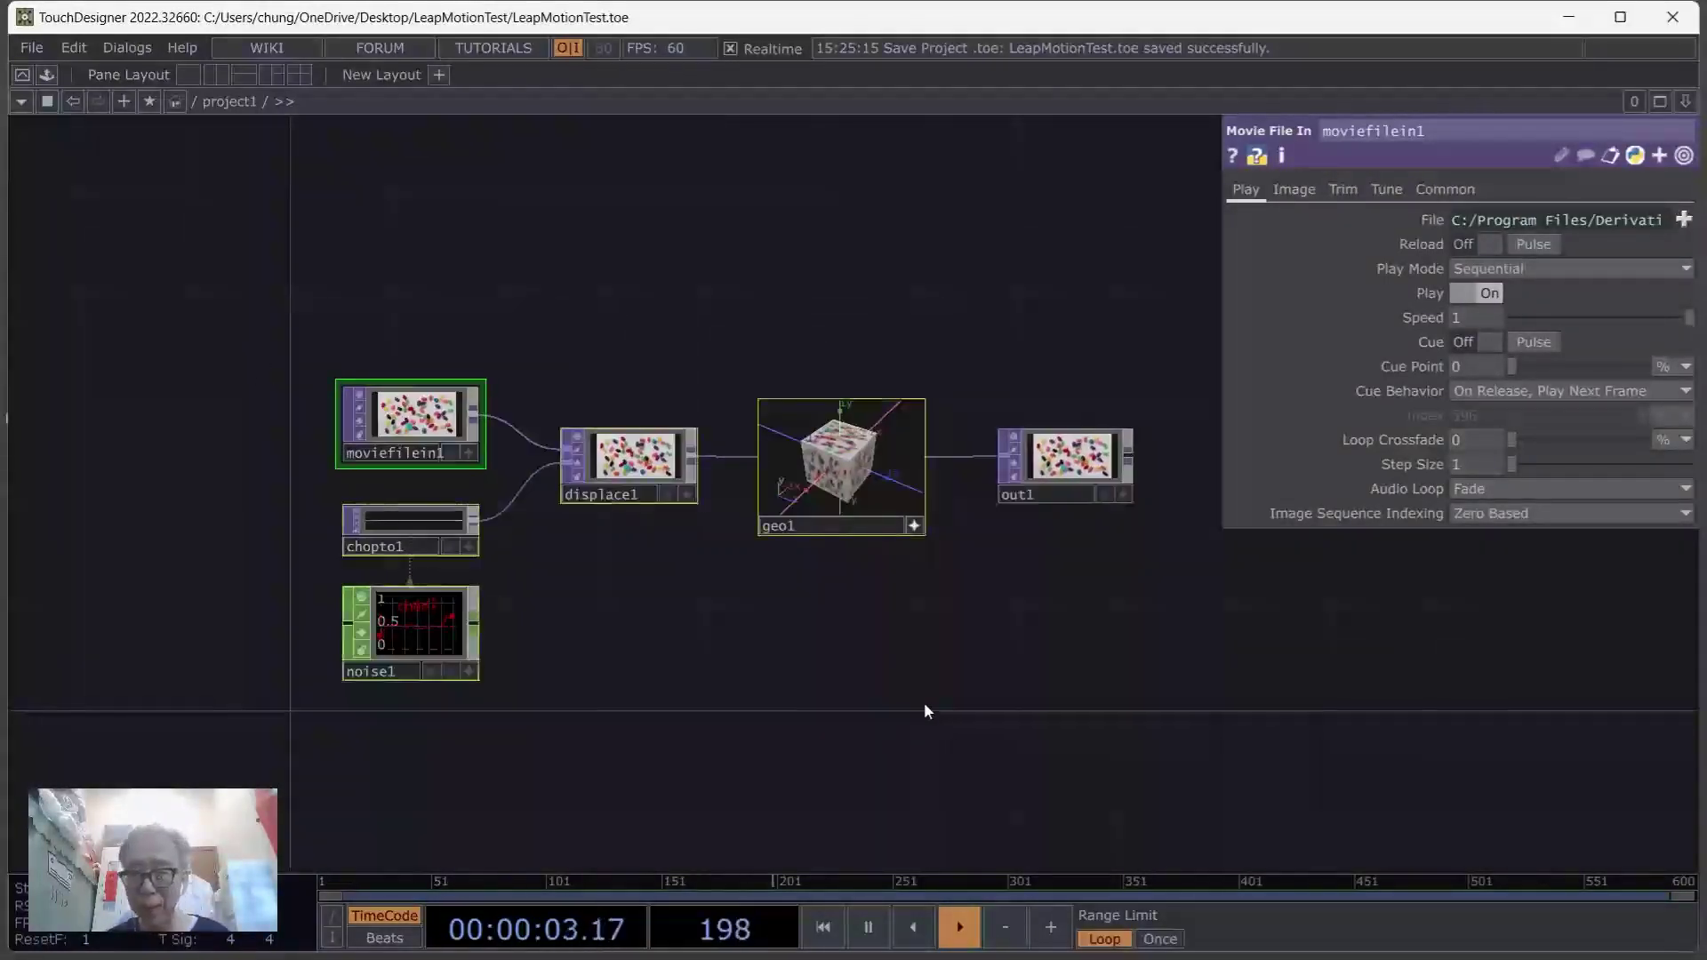
key(Delete)
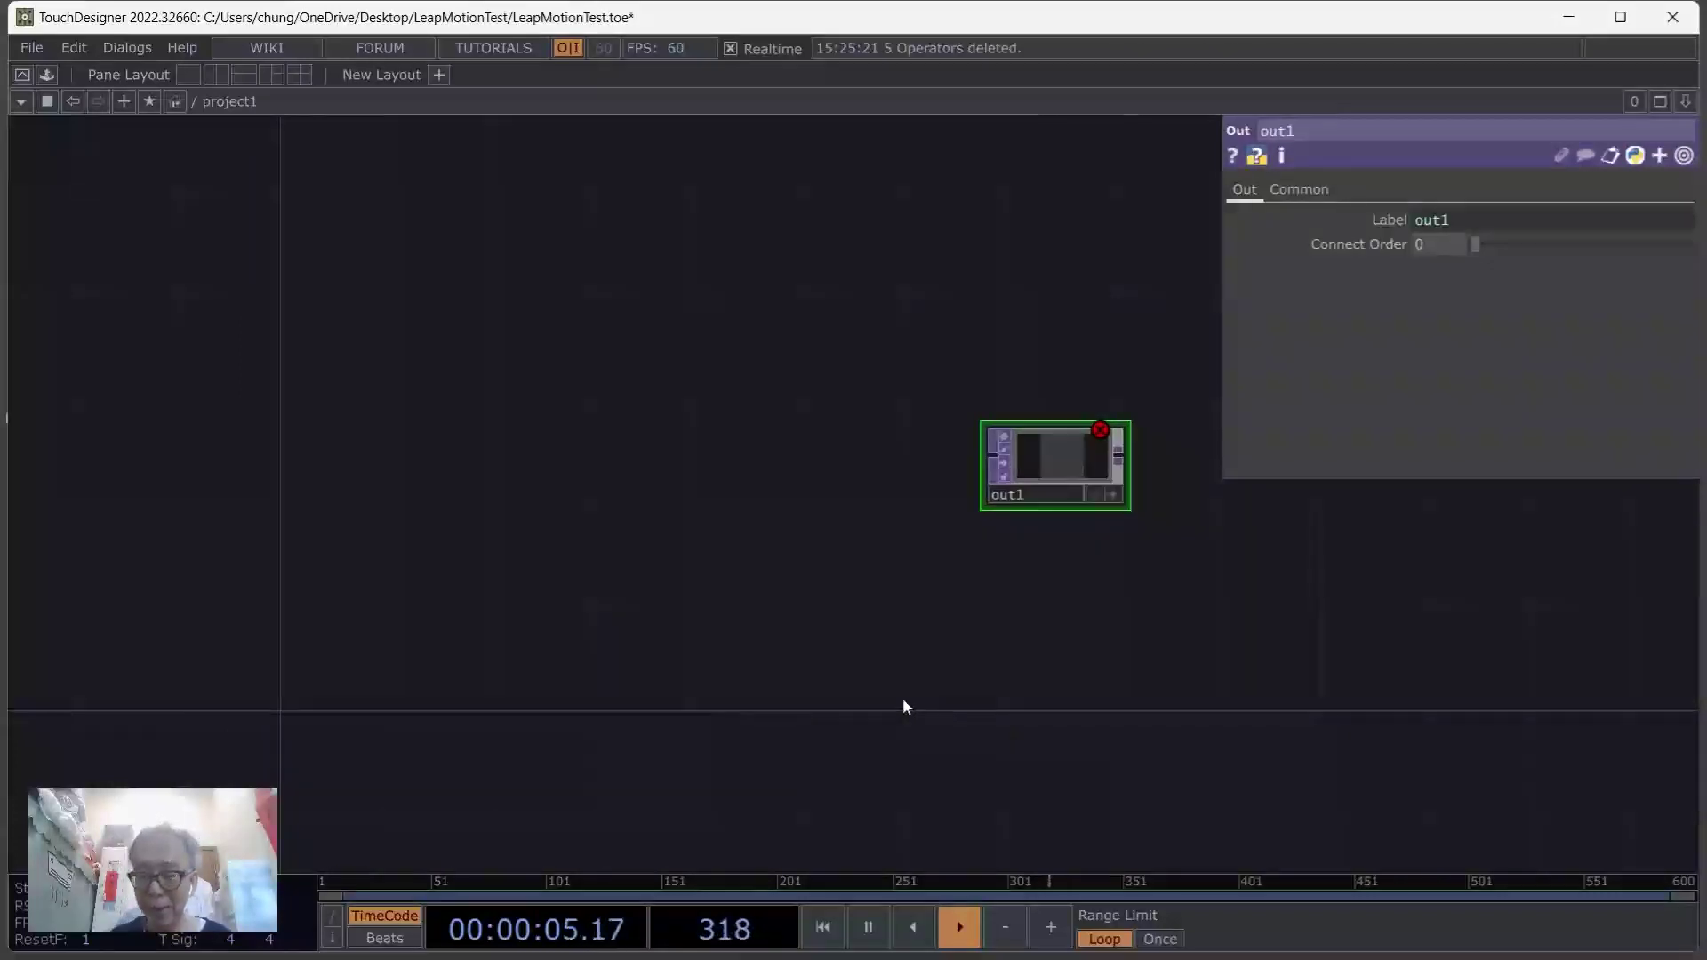
Hide out1's parameters, pan so out1 sits upper right, and open the OP Create Dialog
key(p)
drag(1230, 230, 1258, 240)
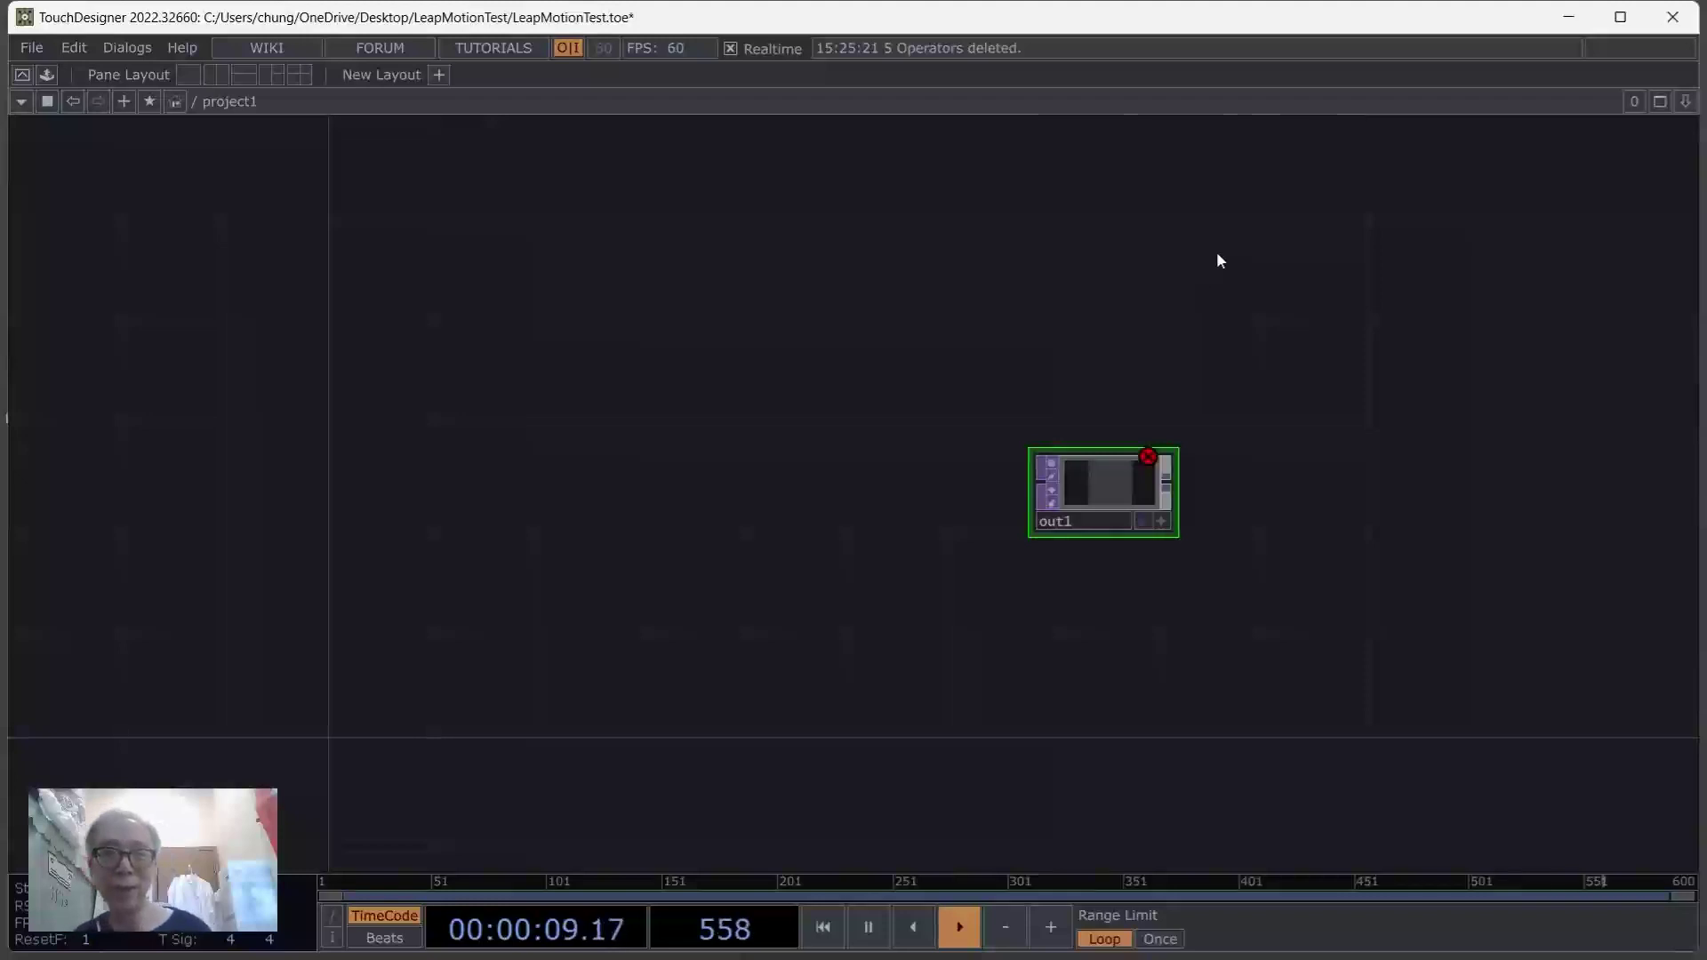
drag(431, 476, 507, 445)
key(Tab)
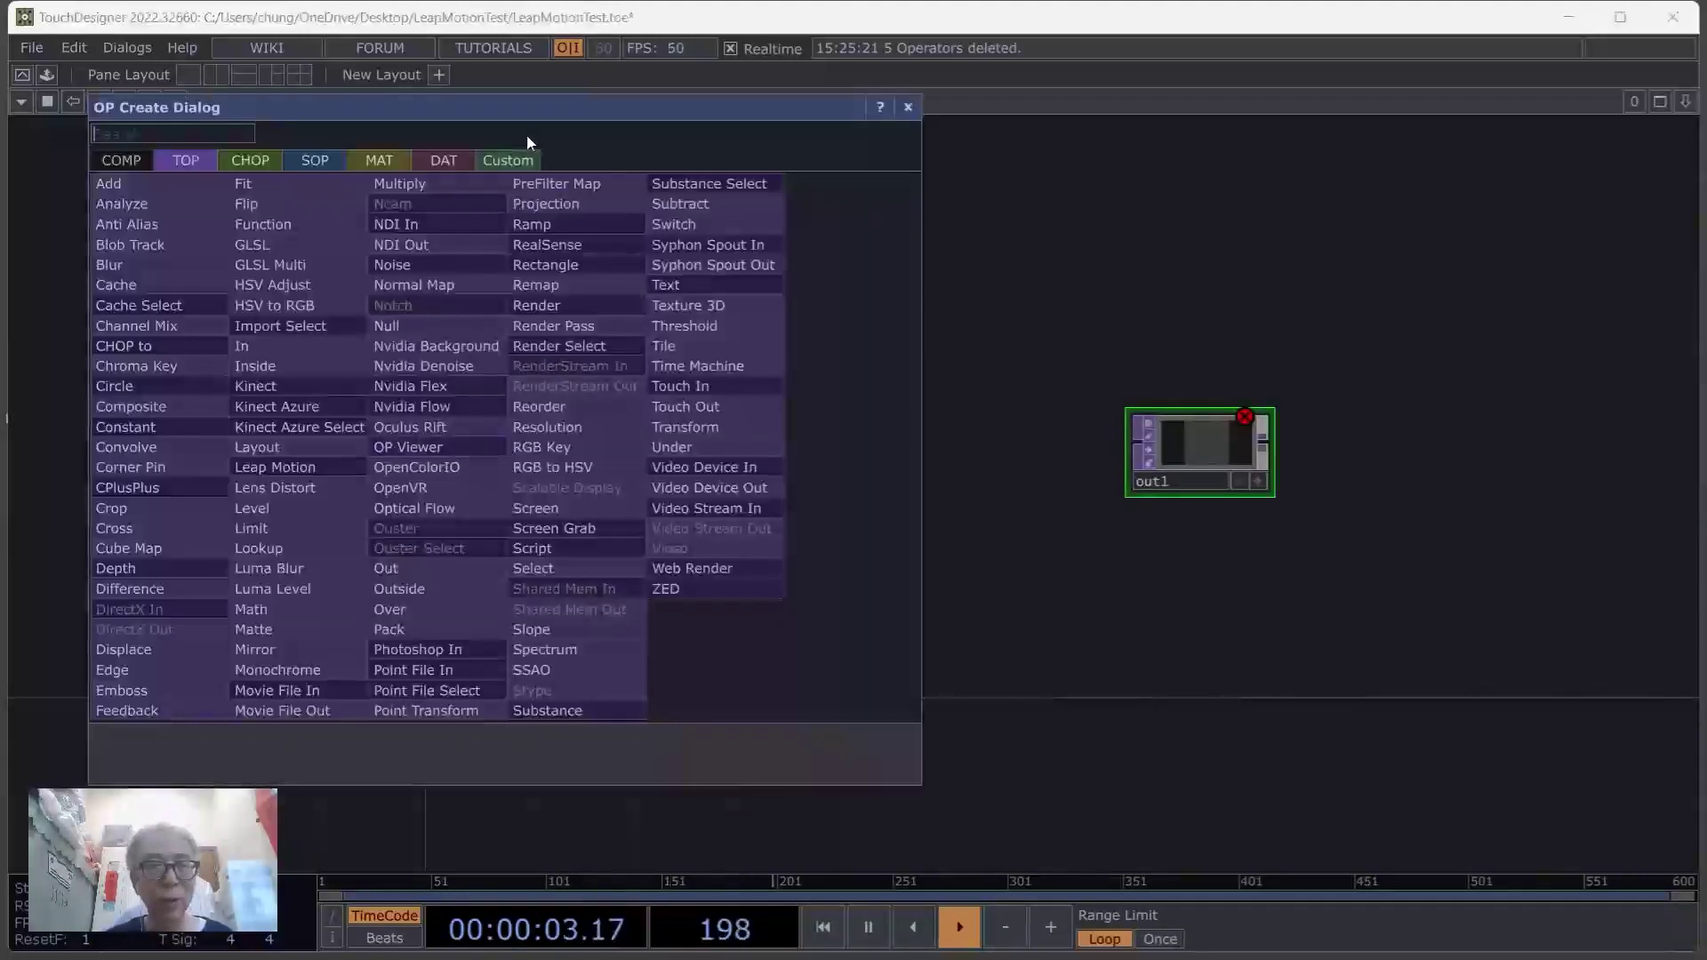
Place a Leap Motion TOP named leapmotion1 left of out1, then reopen the OP Create Dialog
drag(571, 107, 1019, 146)
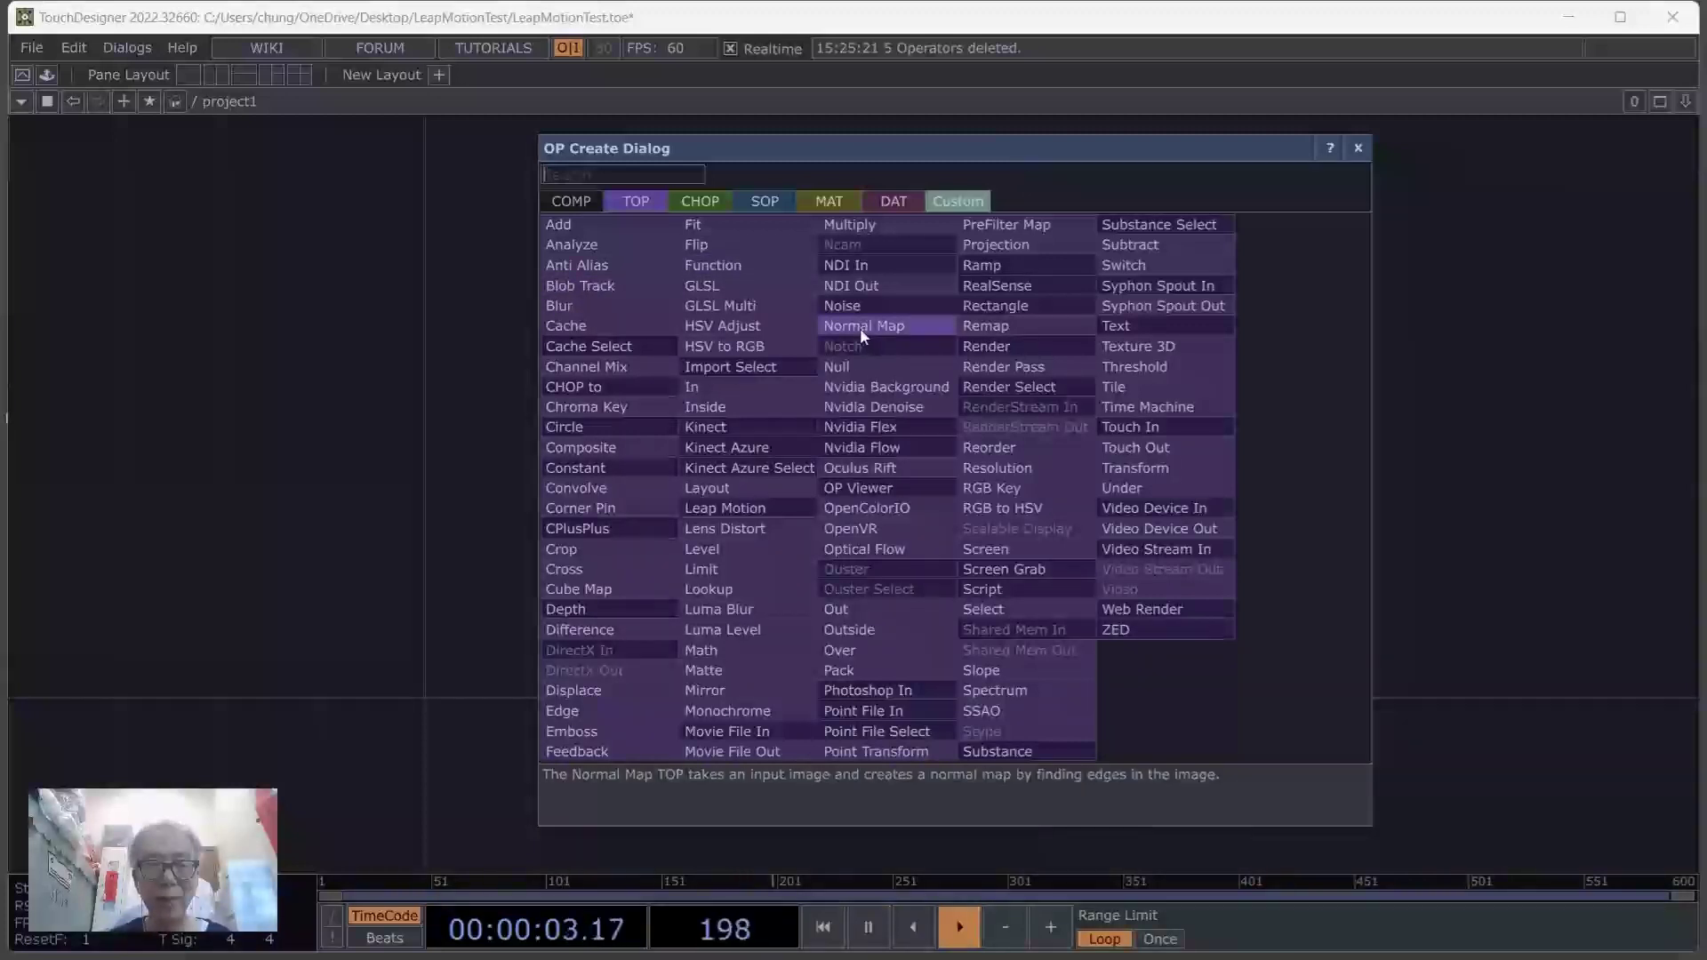
text(l)
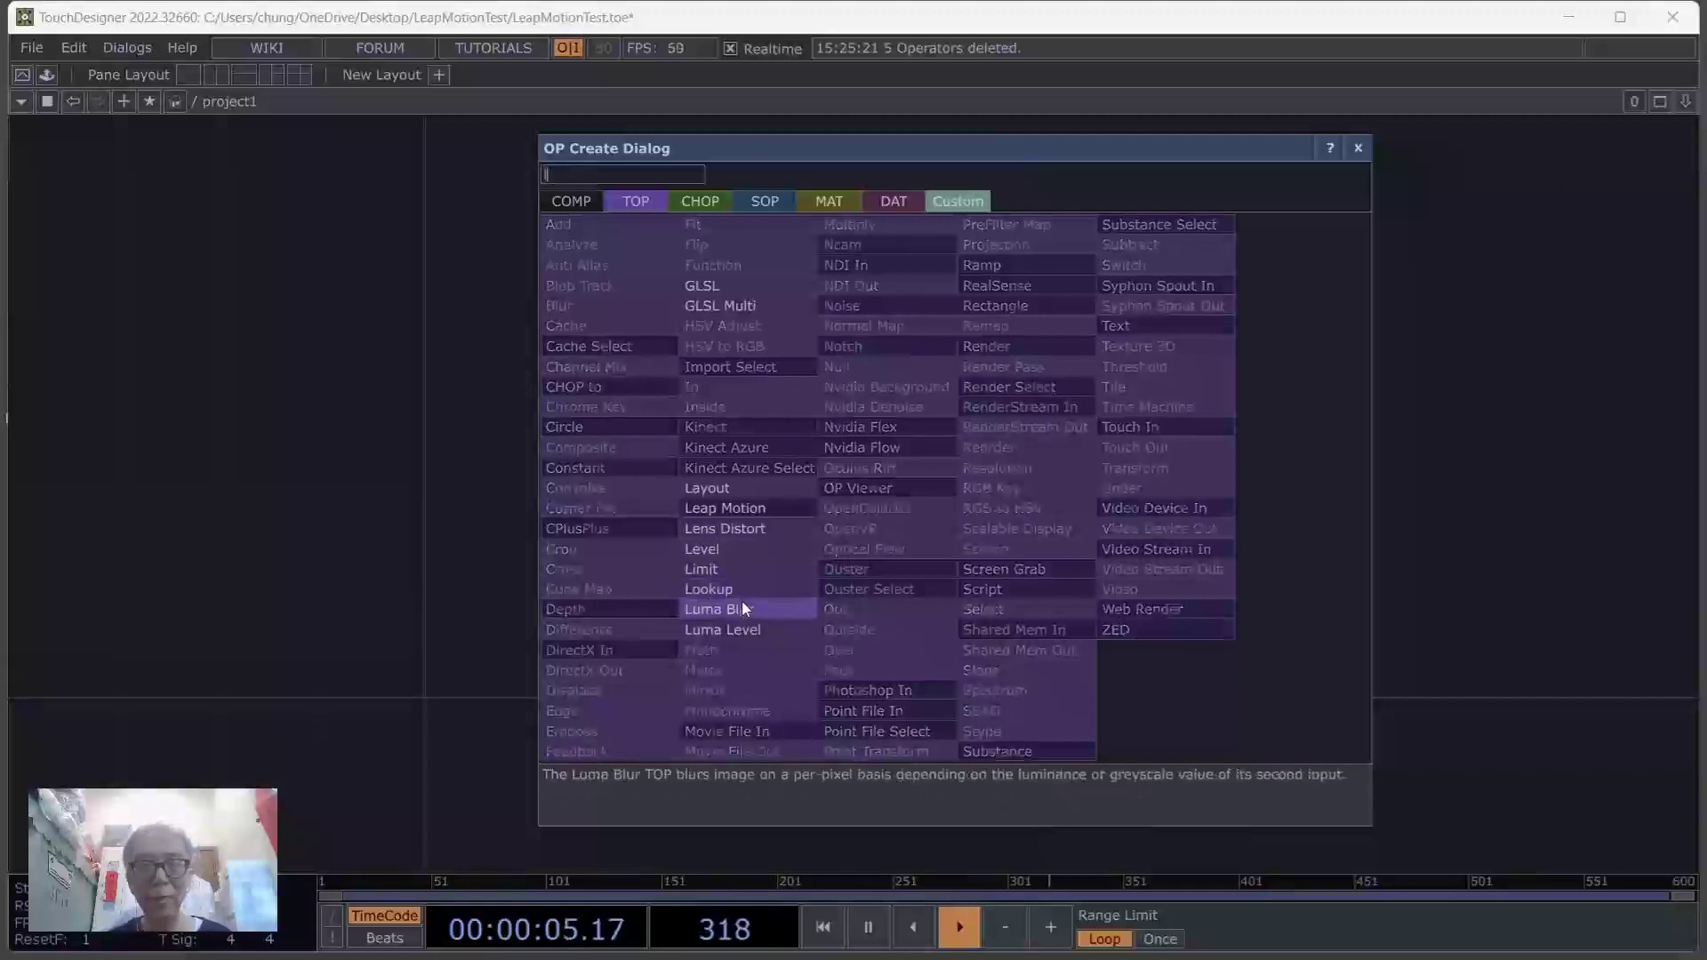
click(766, 508)
click(418, 409)
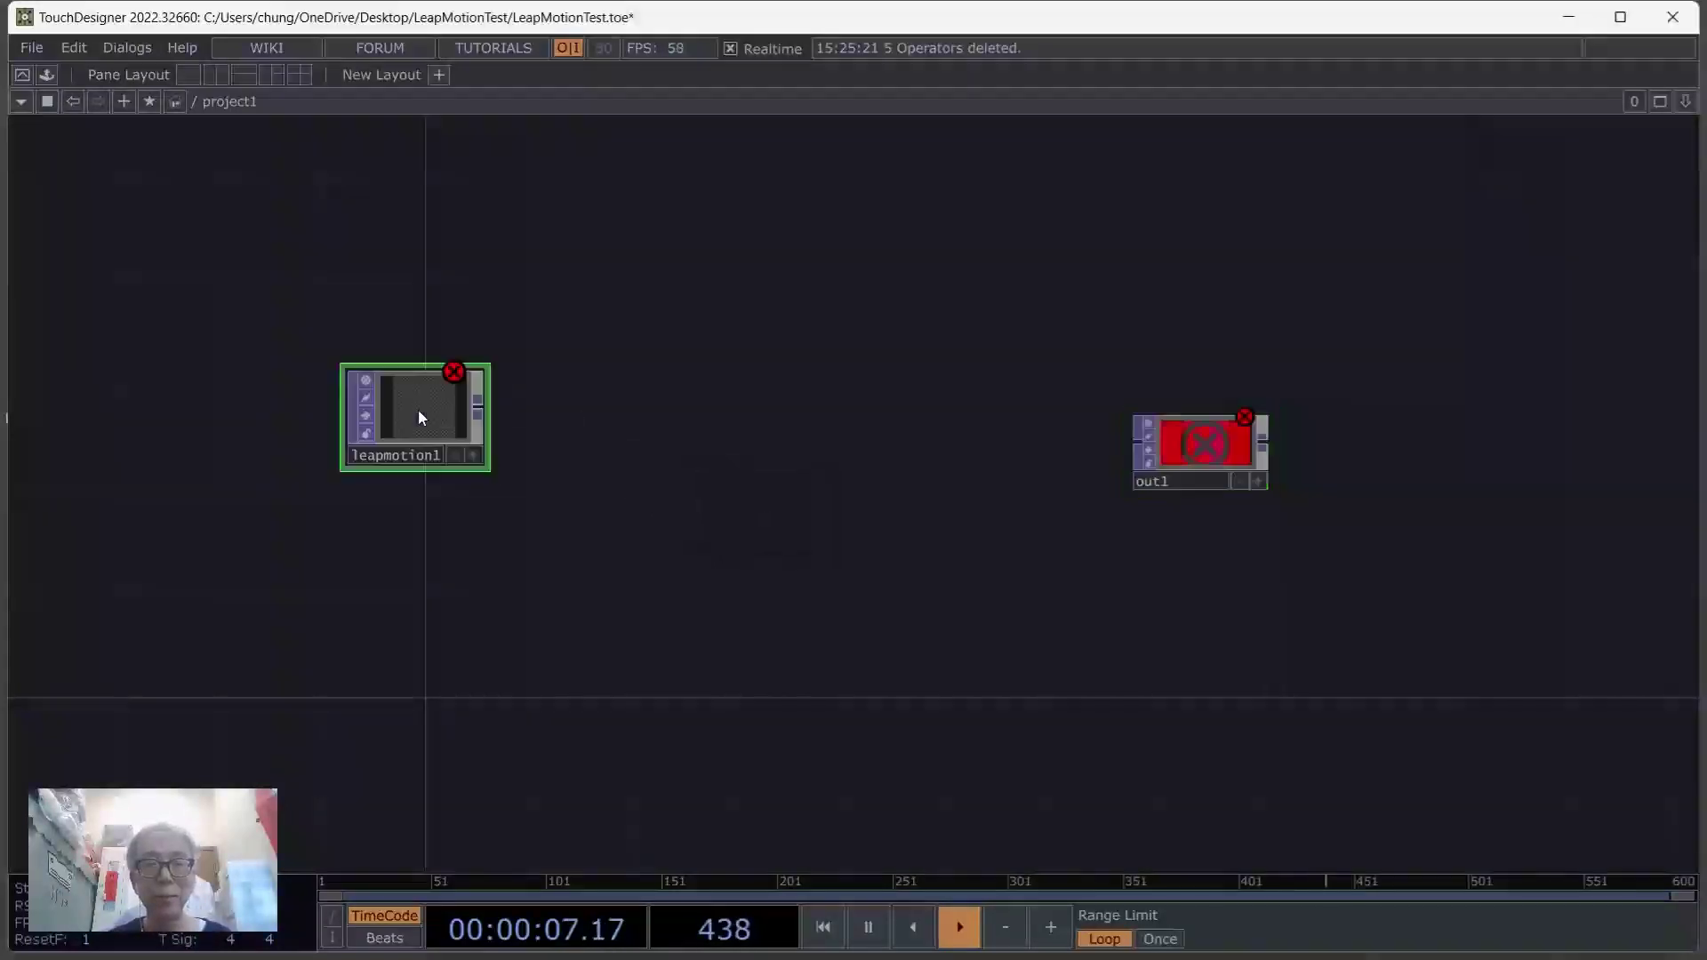
key(Tab)
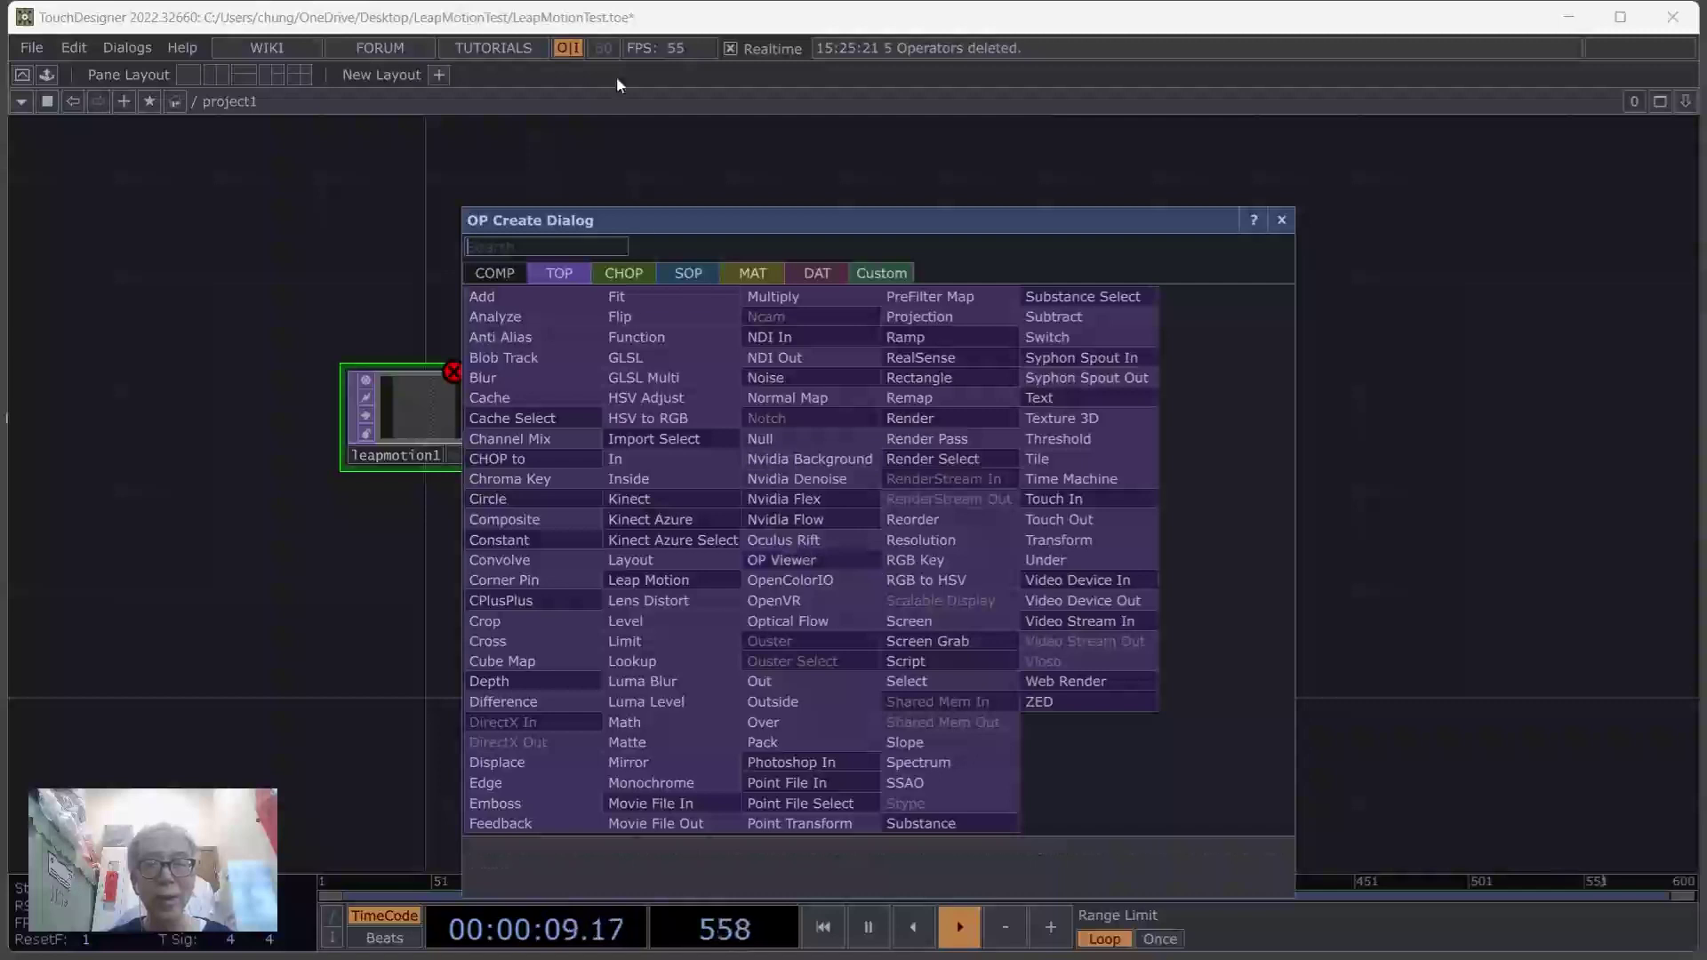
Place a Leap Motion CHOP (leapmotion2) below leapmotion1 and zoom in on it
click(613, 276)
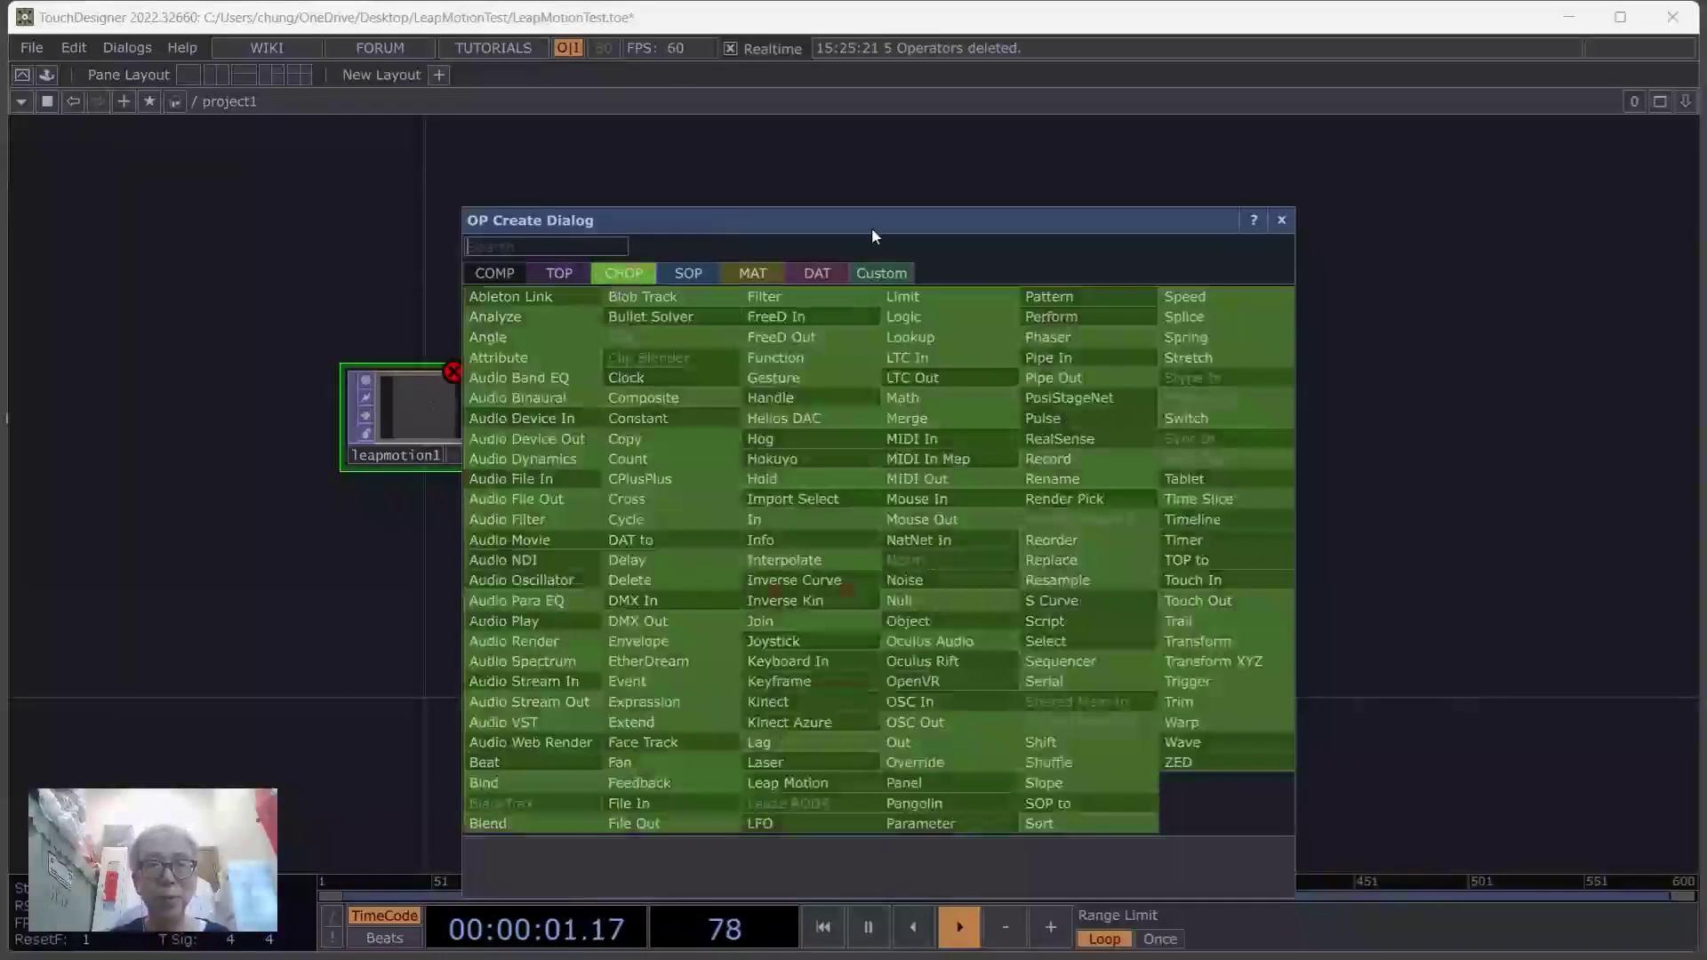
drag(866, 226, 974, 189)
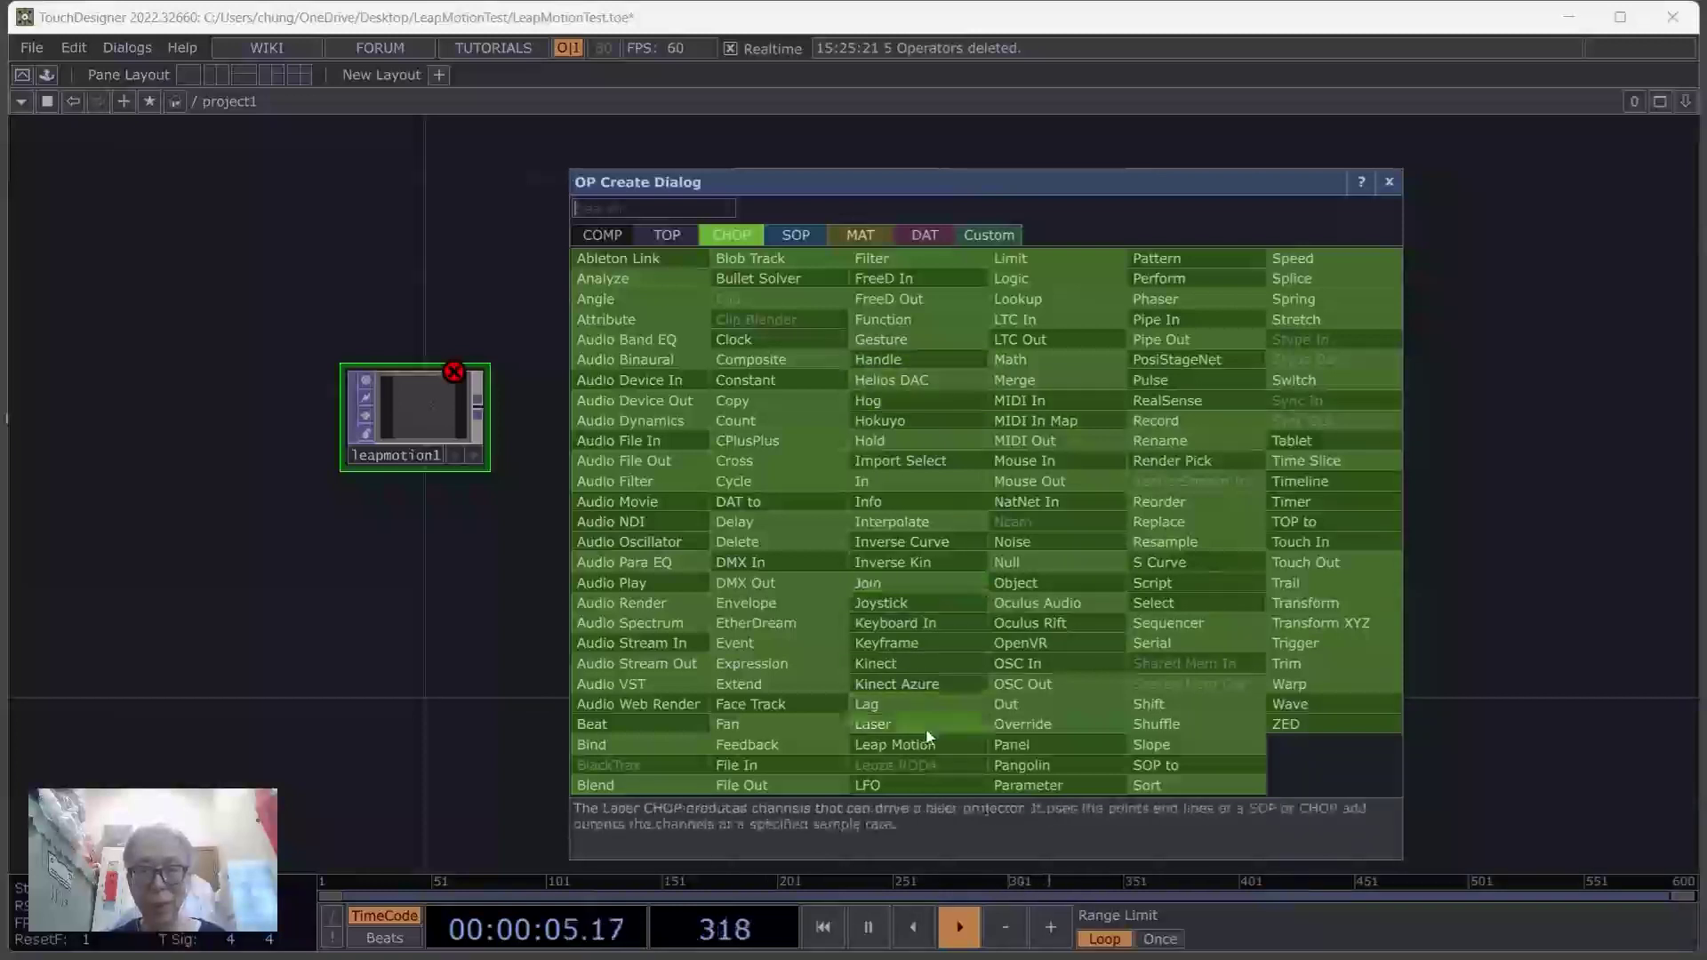
click(905, 744)
click(419, 590)
scroll(717, 586, up, 3)
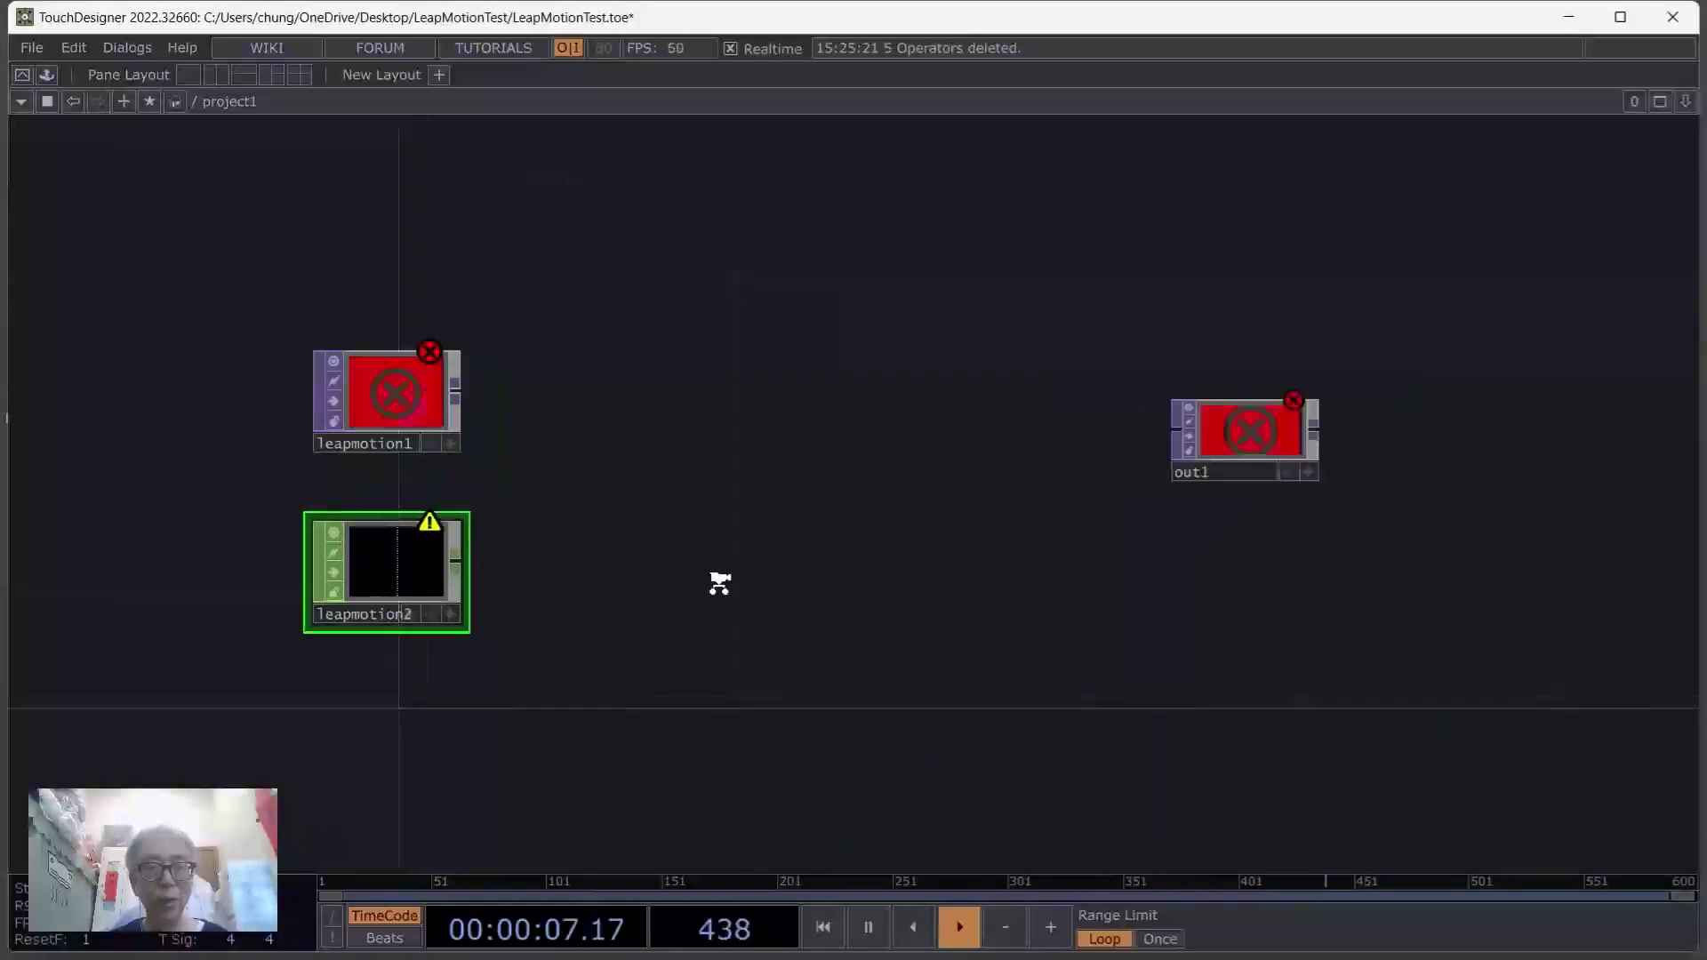
drag(673, 602, 844, 595)
scroll(751, 613, up, 3)
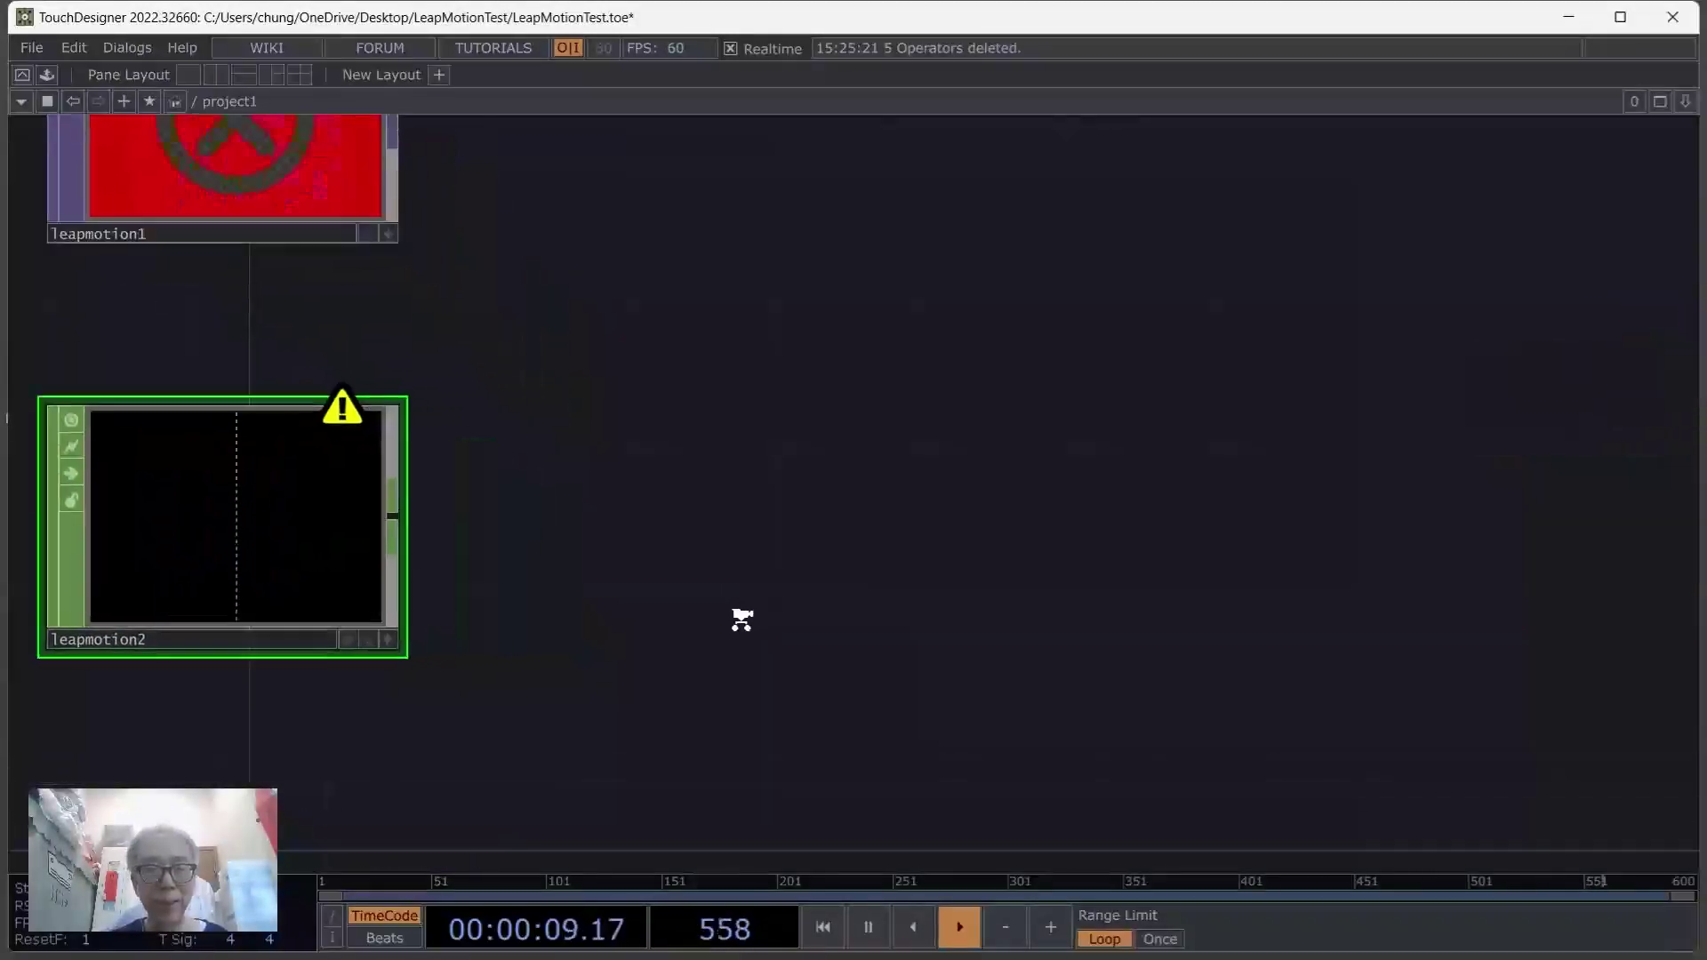
drag(679, 591, 885, 578)
Show leapmotion2's Setup parameters and centre the node in the network view
key(p)
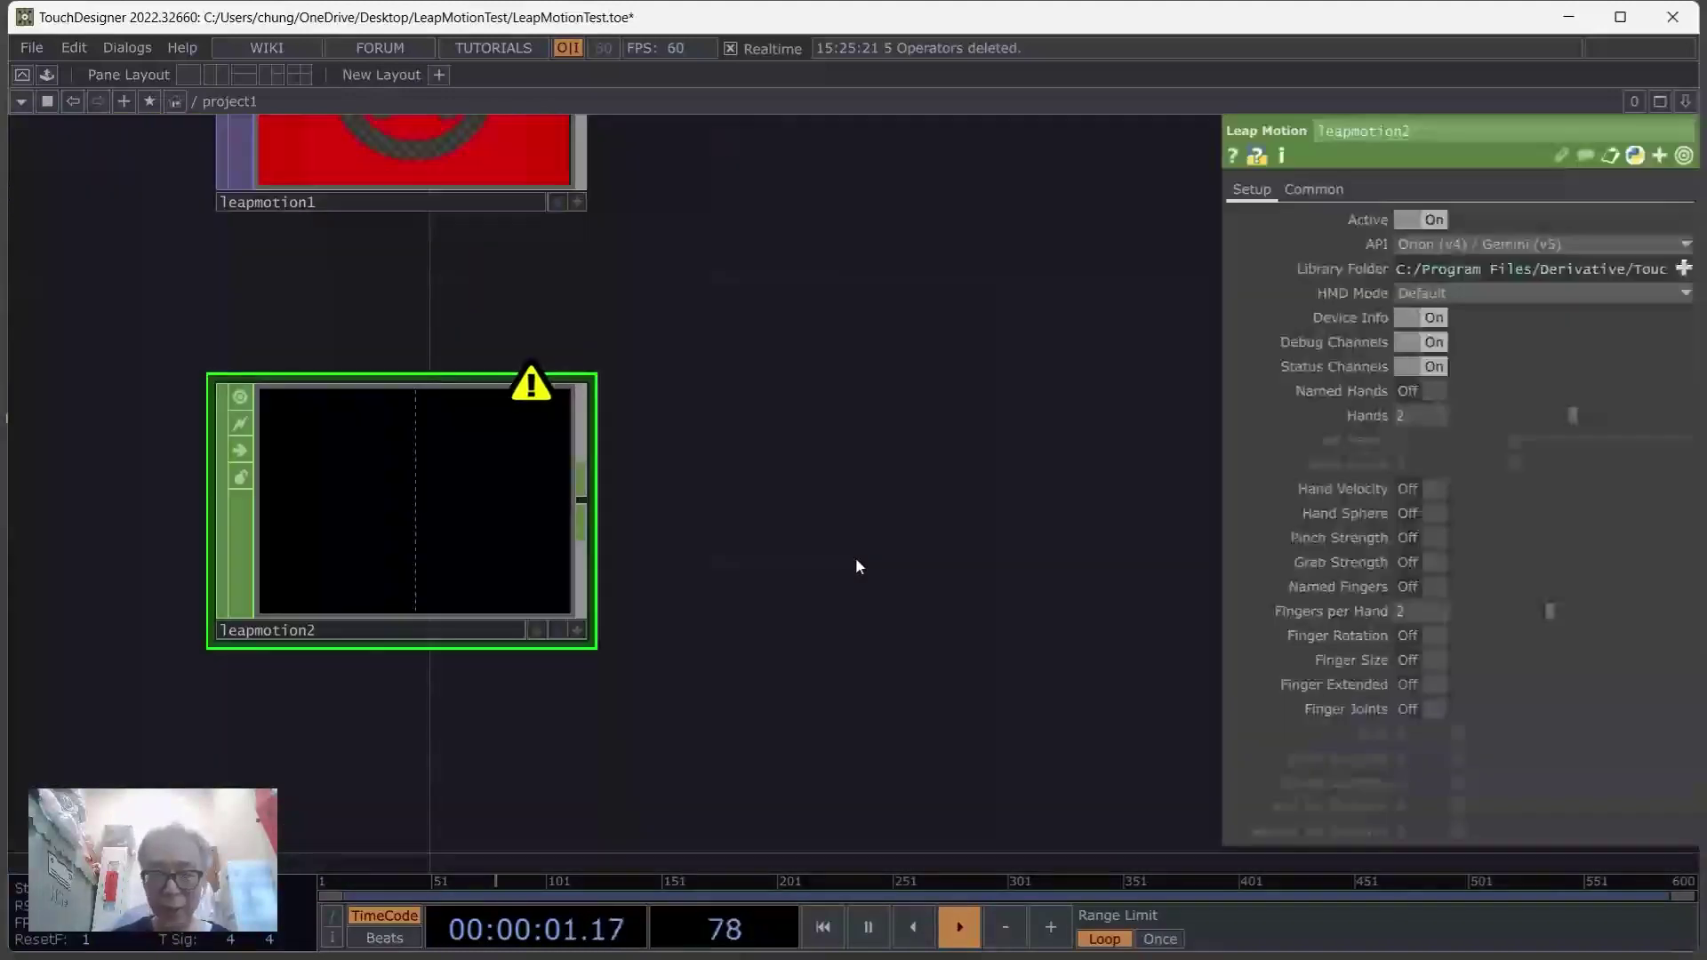
drag(772, 493, 934, 419)
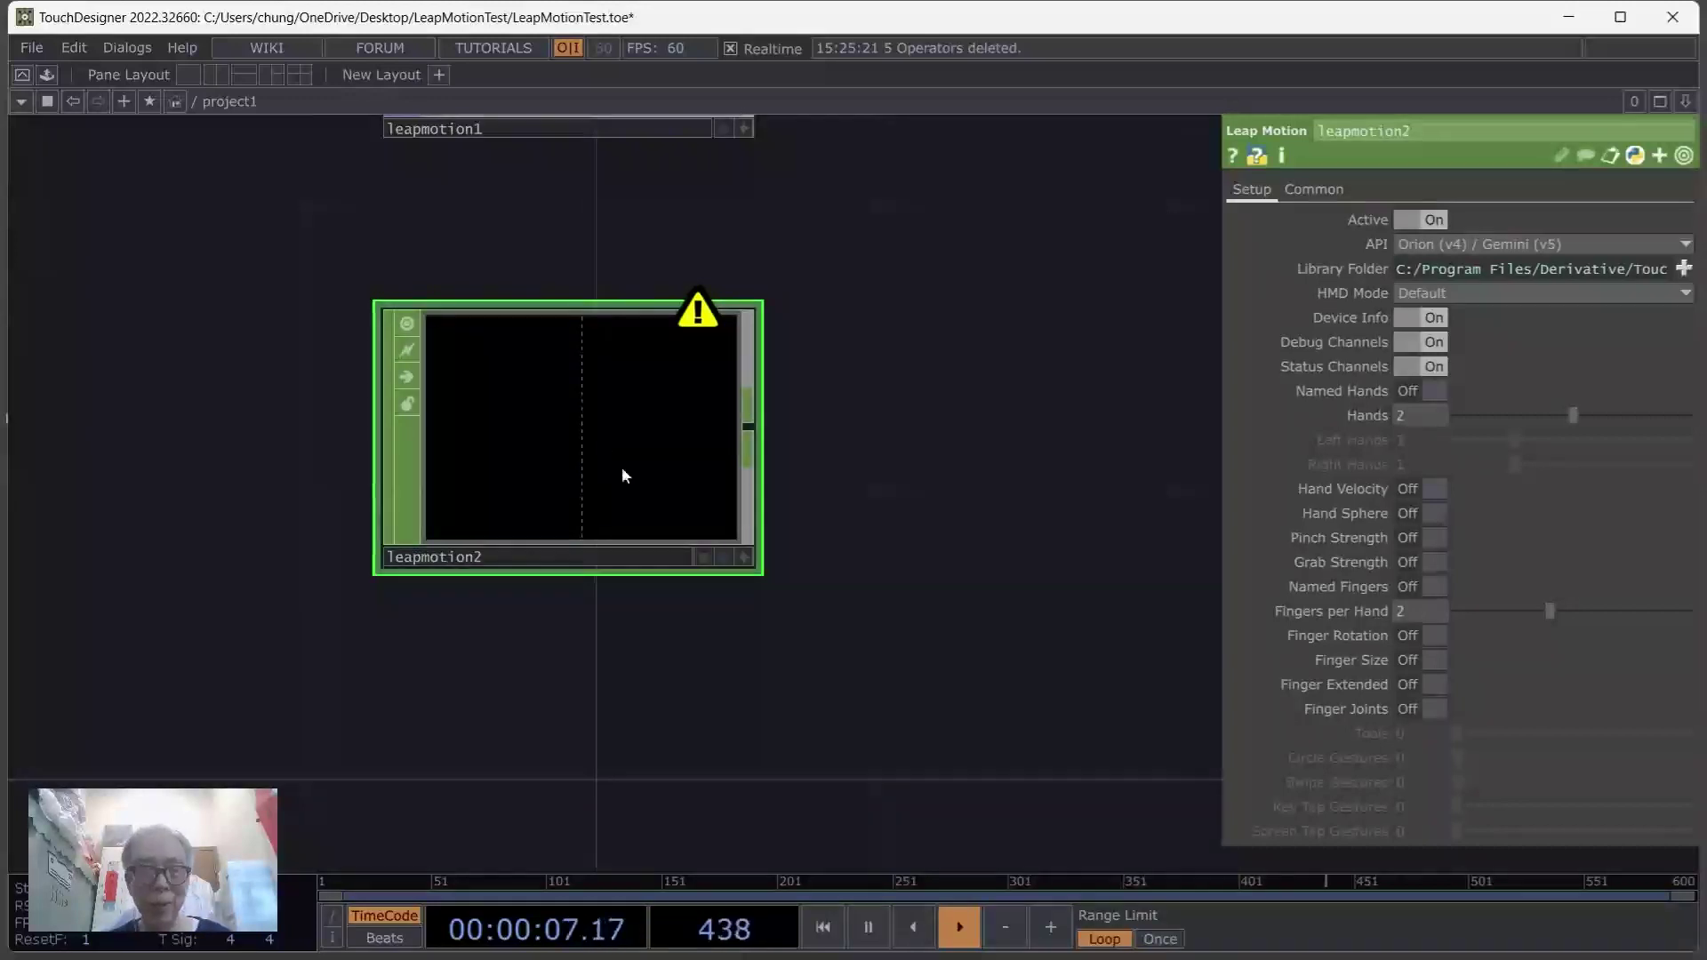
scroll(1022, 434, up, 2)
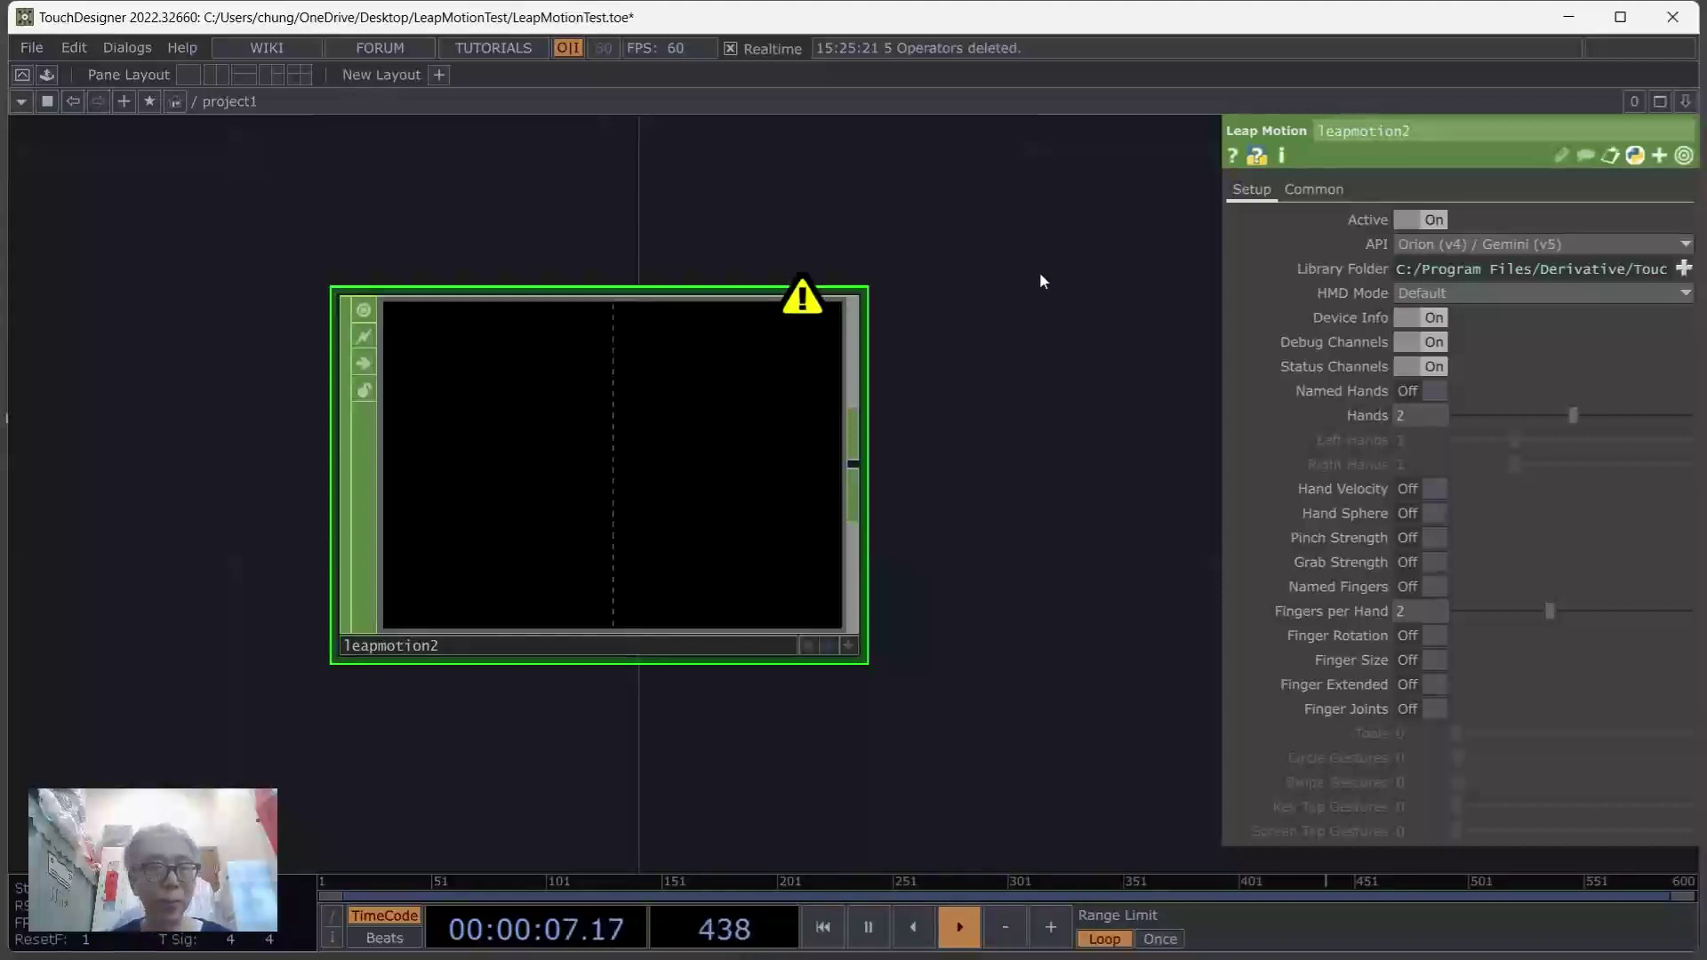
drag(1039, 272, 1027, 299)
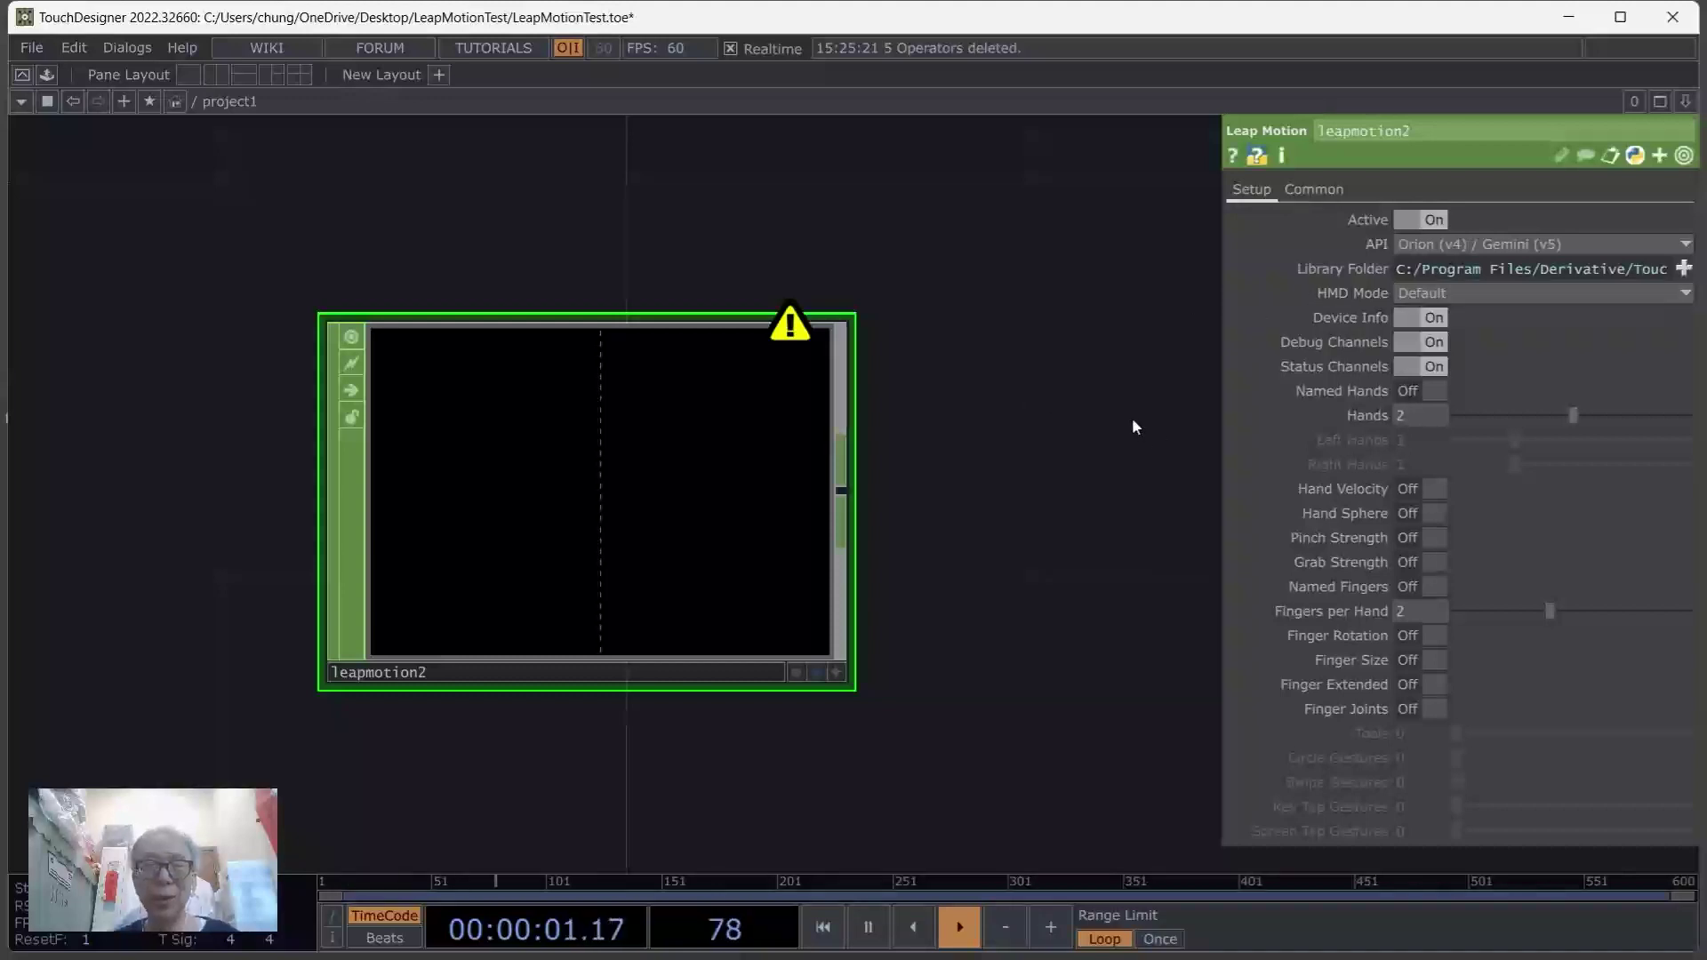
drag(1084, 393, 1078, 415)
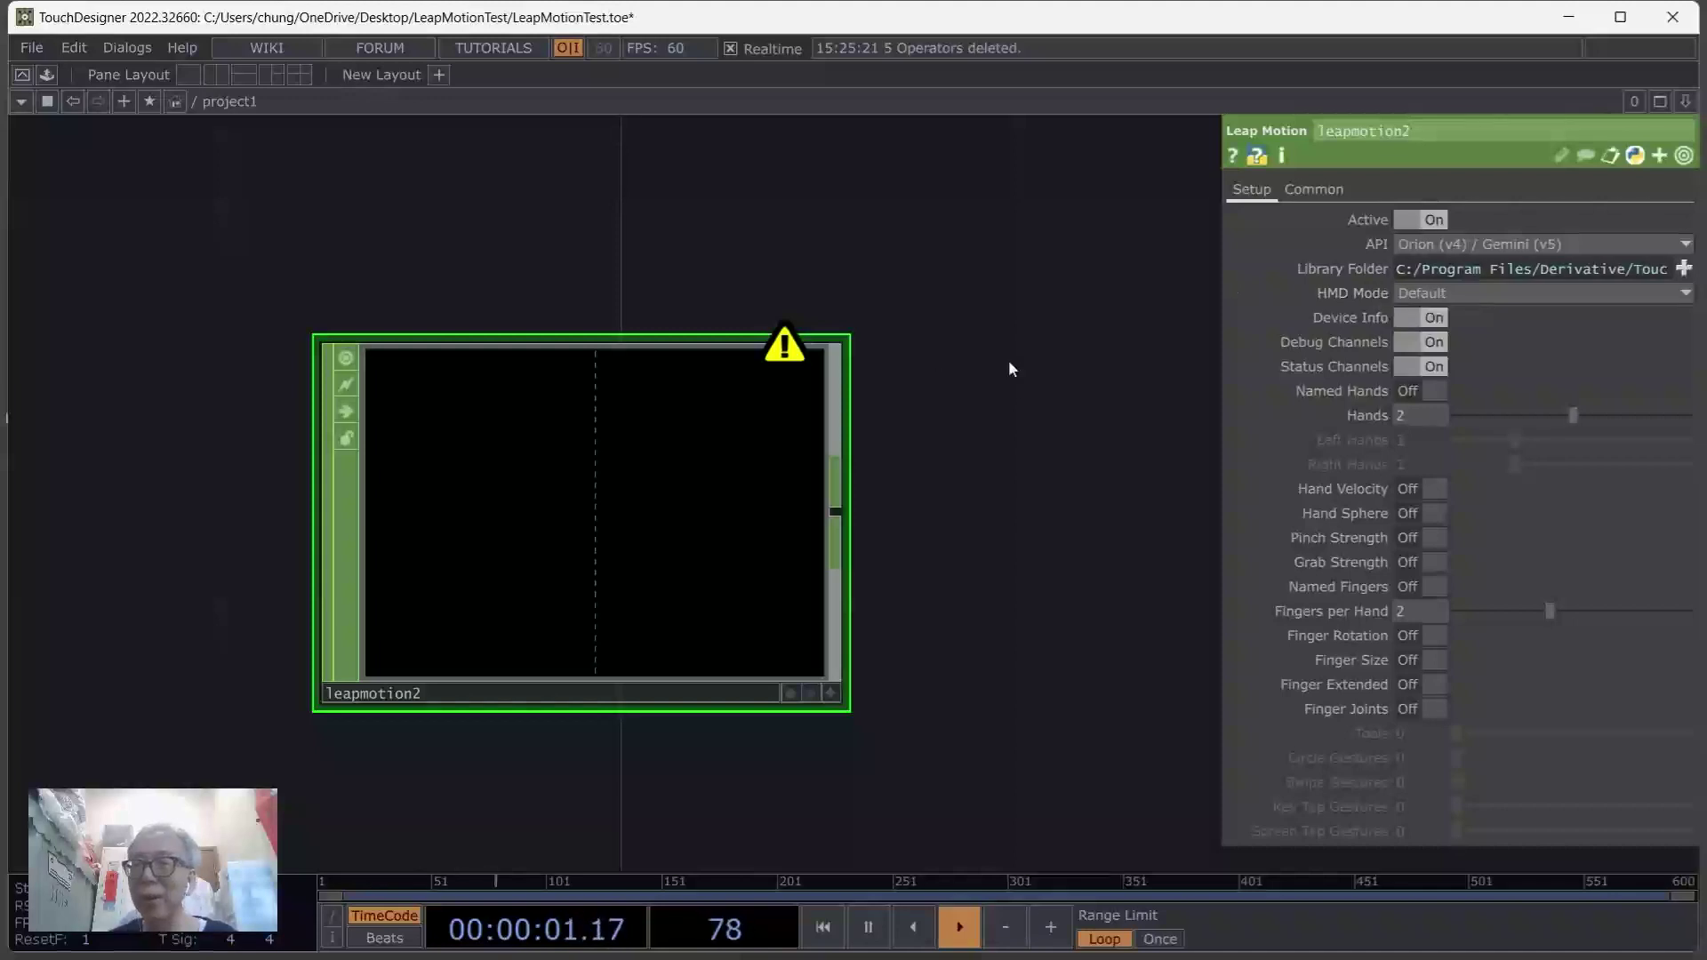
Set leapmotion2's Library Folder to C:/Program Files/Ultraleap/LeapSDK/lib/x64
click(1683, 269)
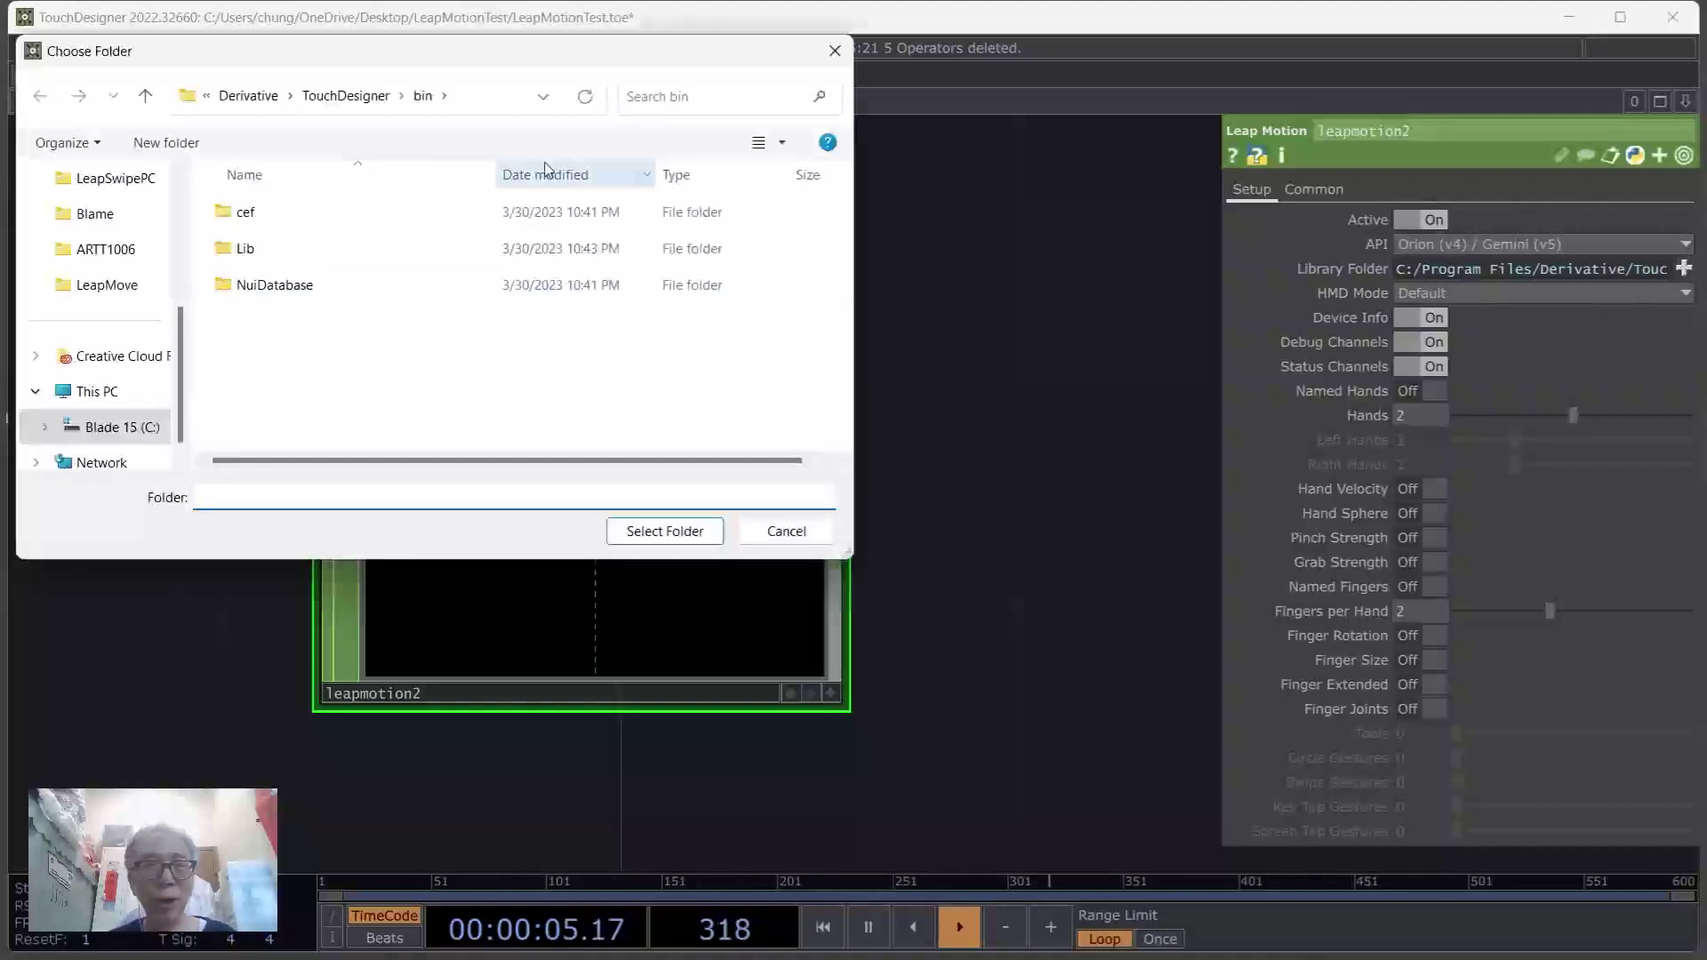
drag(717, 67, 1063, 172)
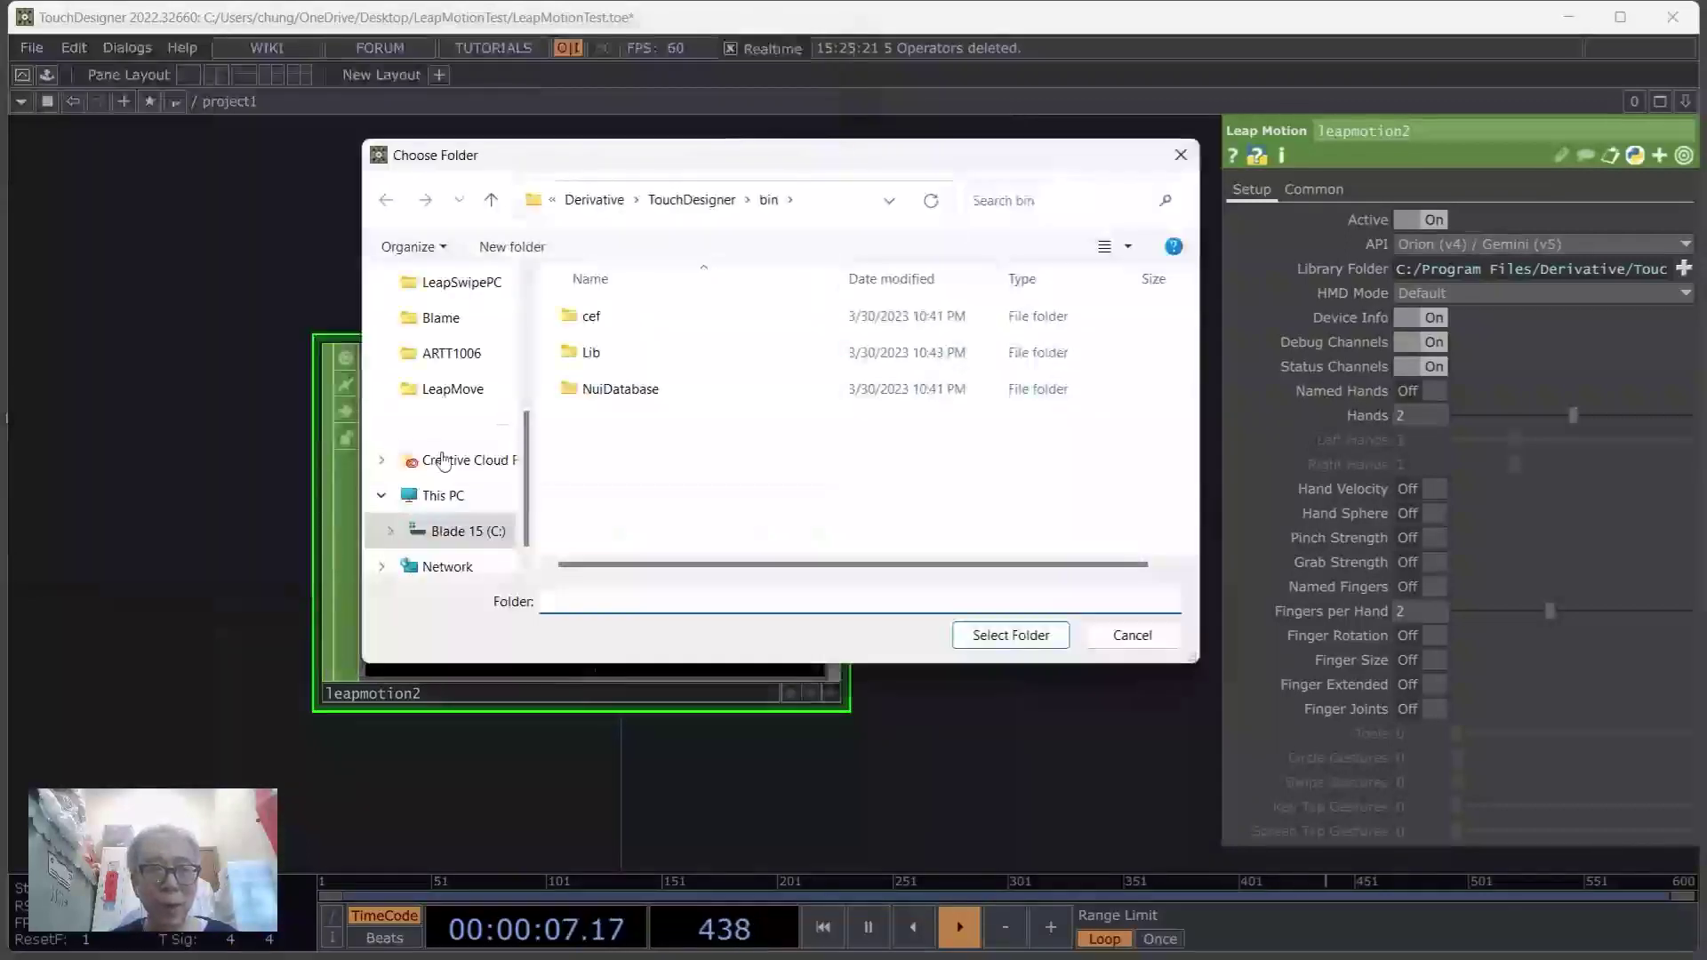
scroll(433, 471, down, 1)
click(454, 497)
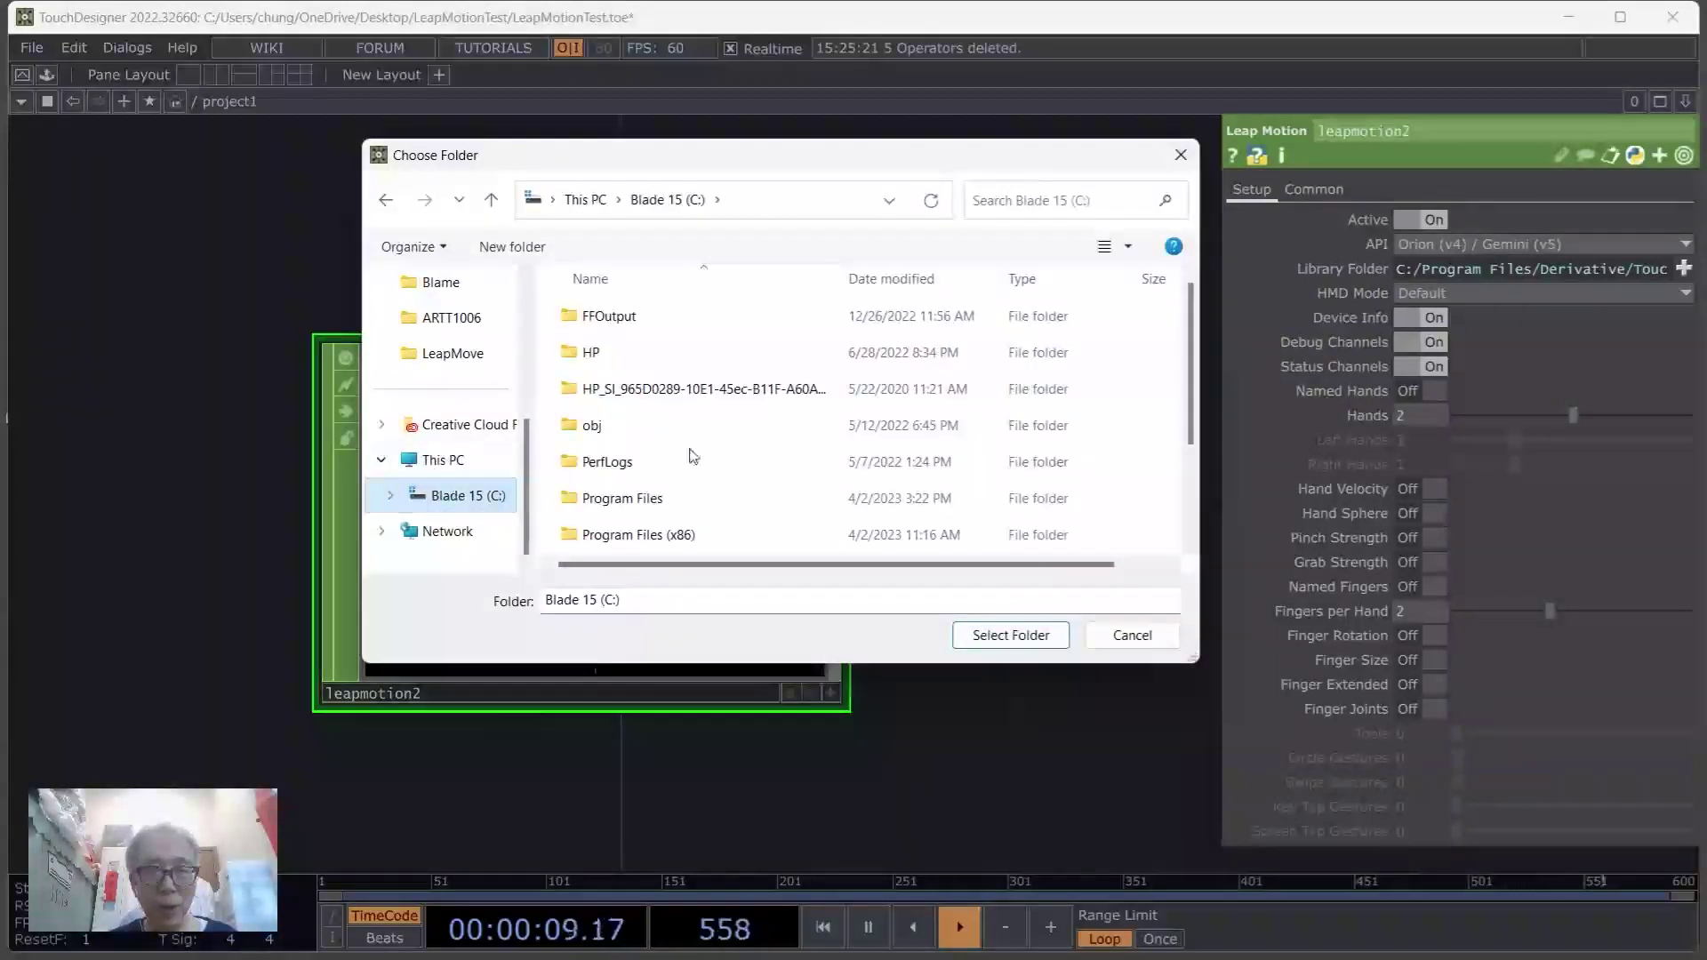
double_click(634, 503)
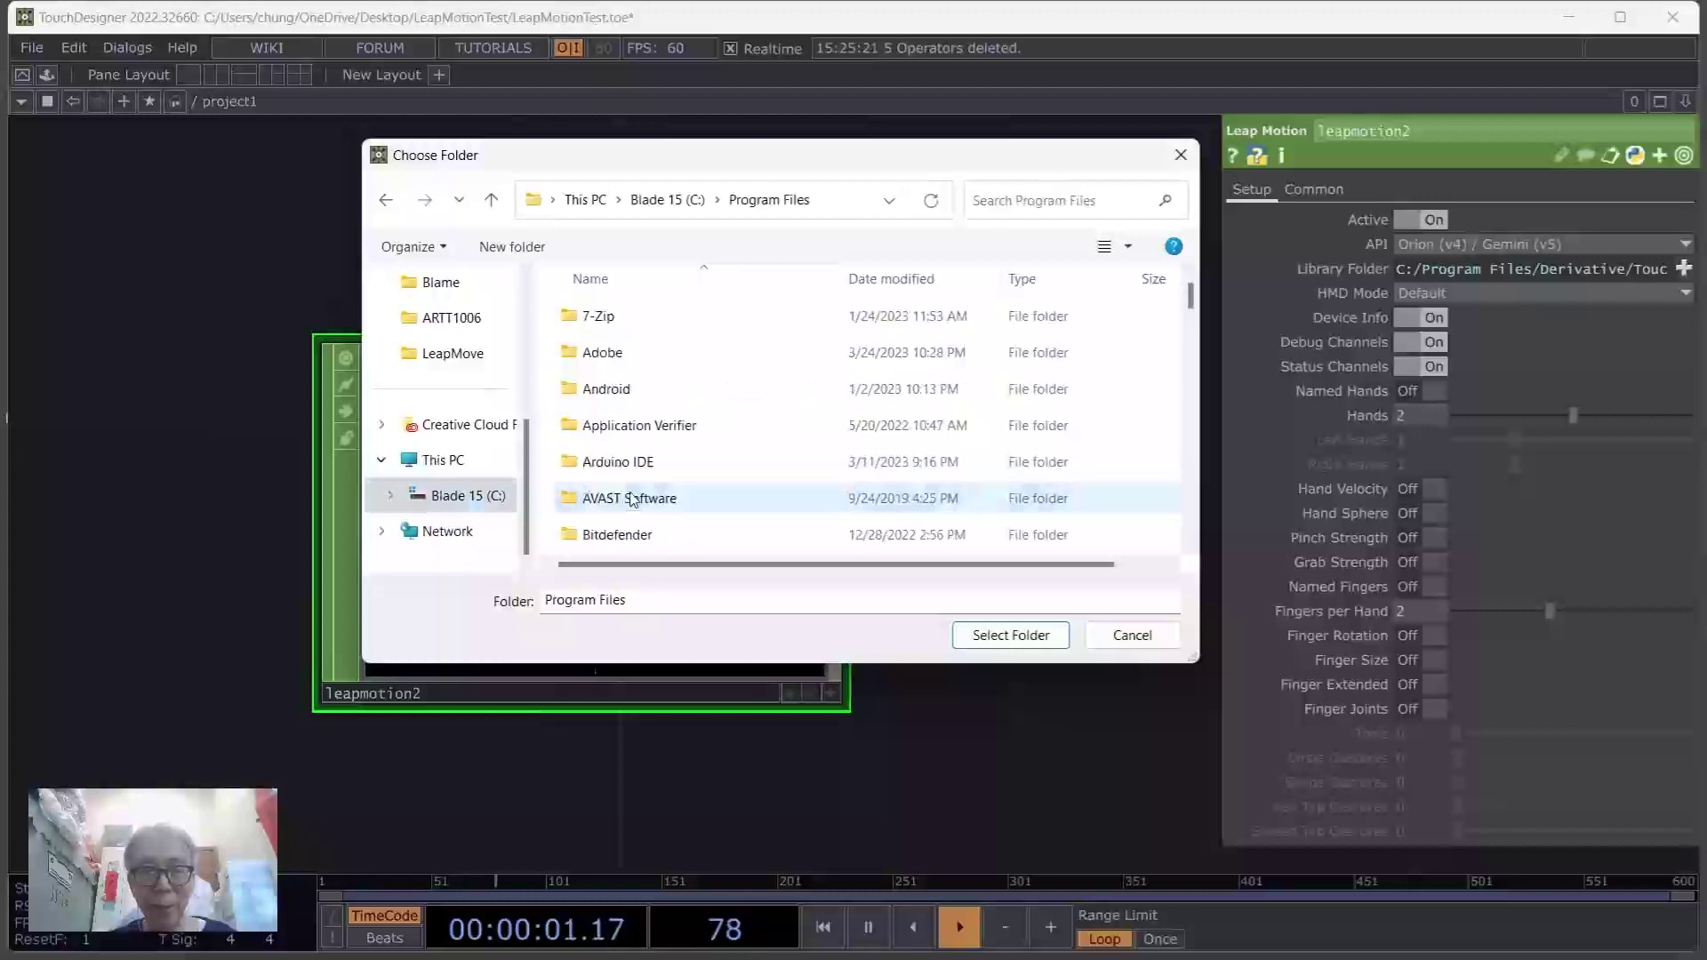
scroll(800, 409, down, 10)
scroll(798, 412, down, 10)
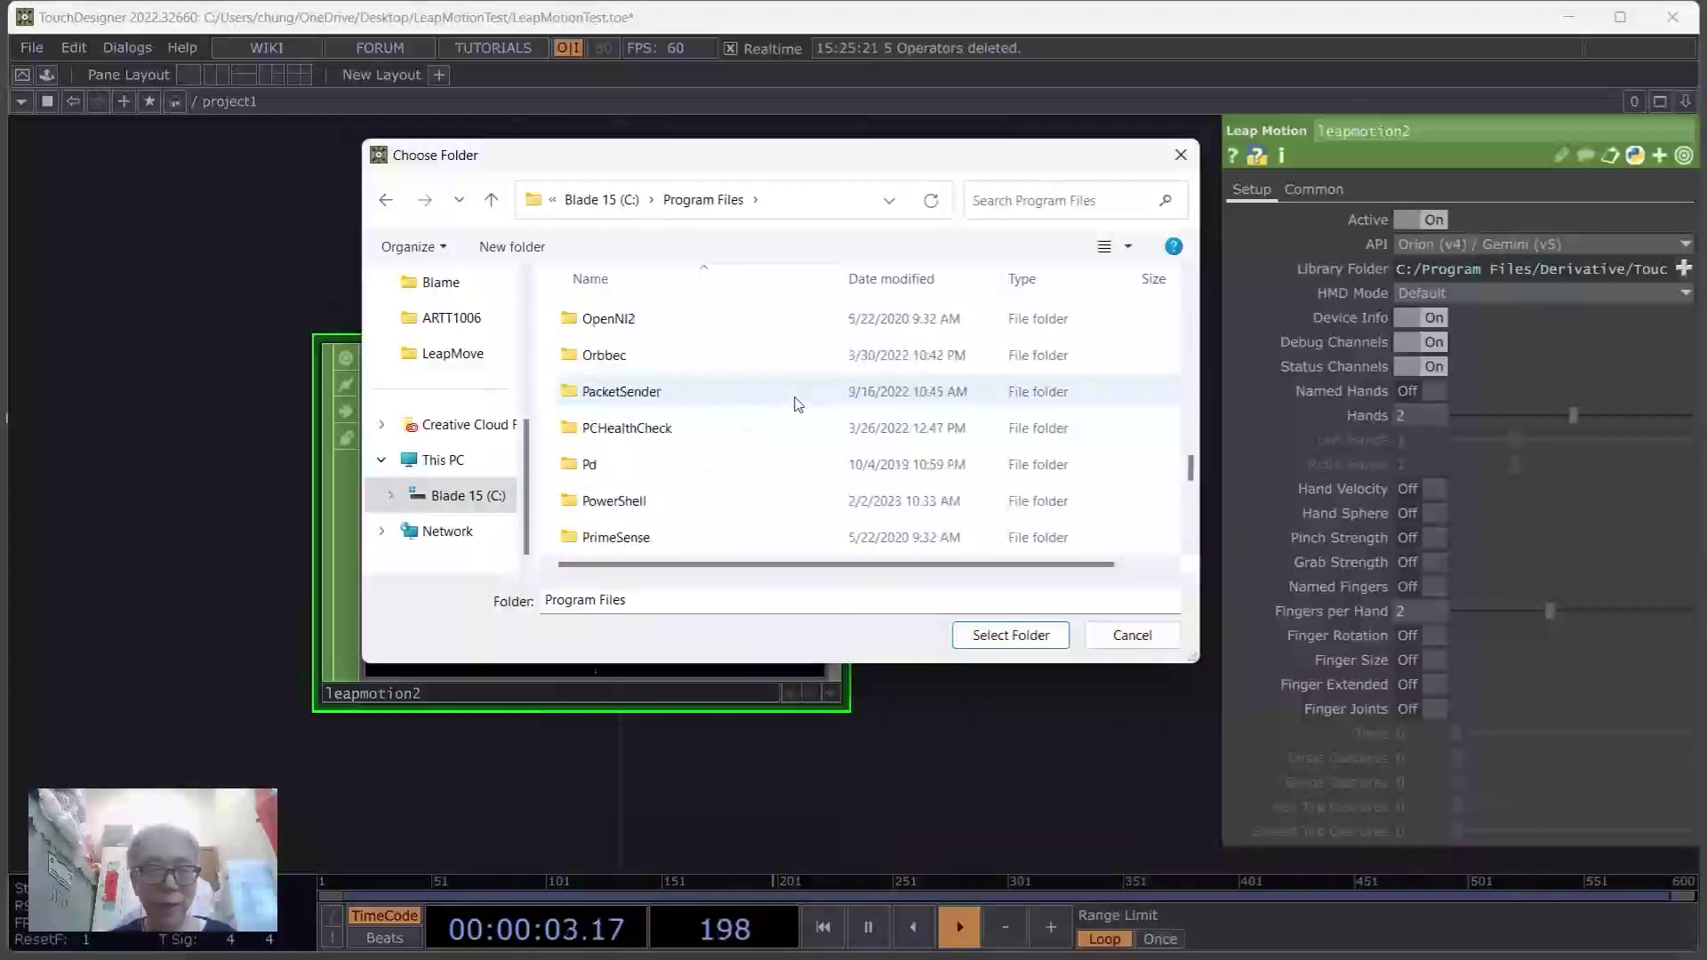
scroll(793, 408, up, 2)
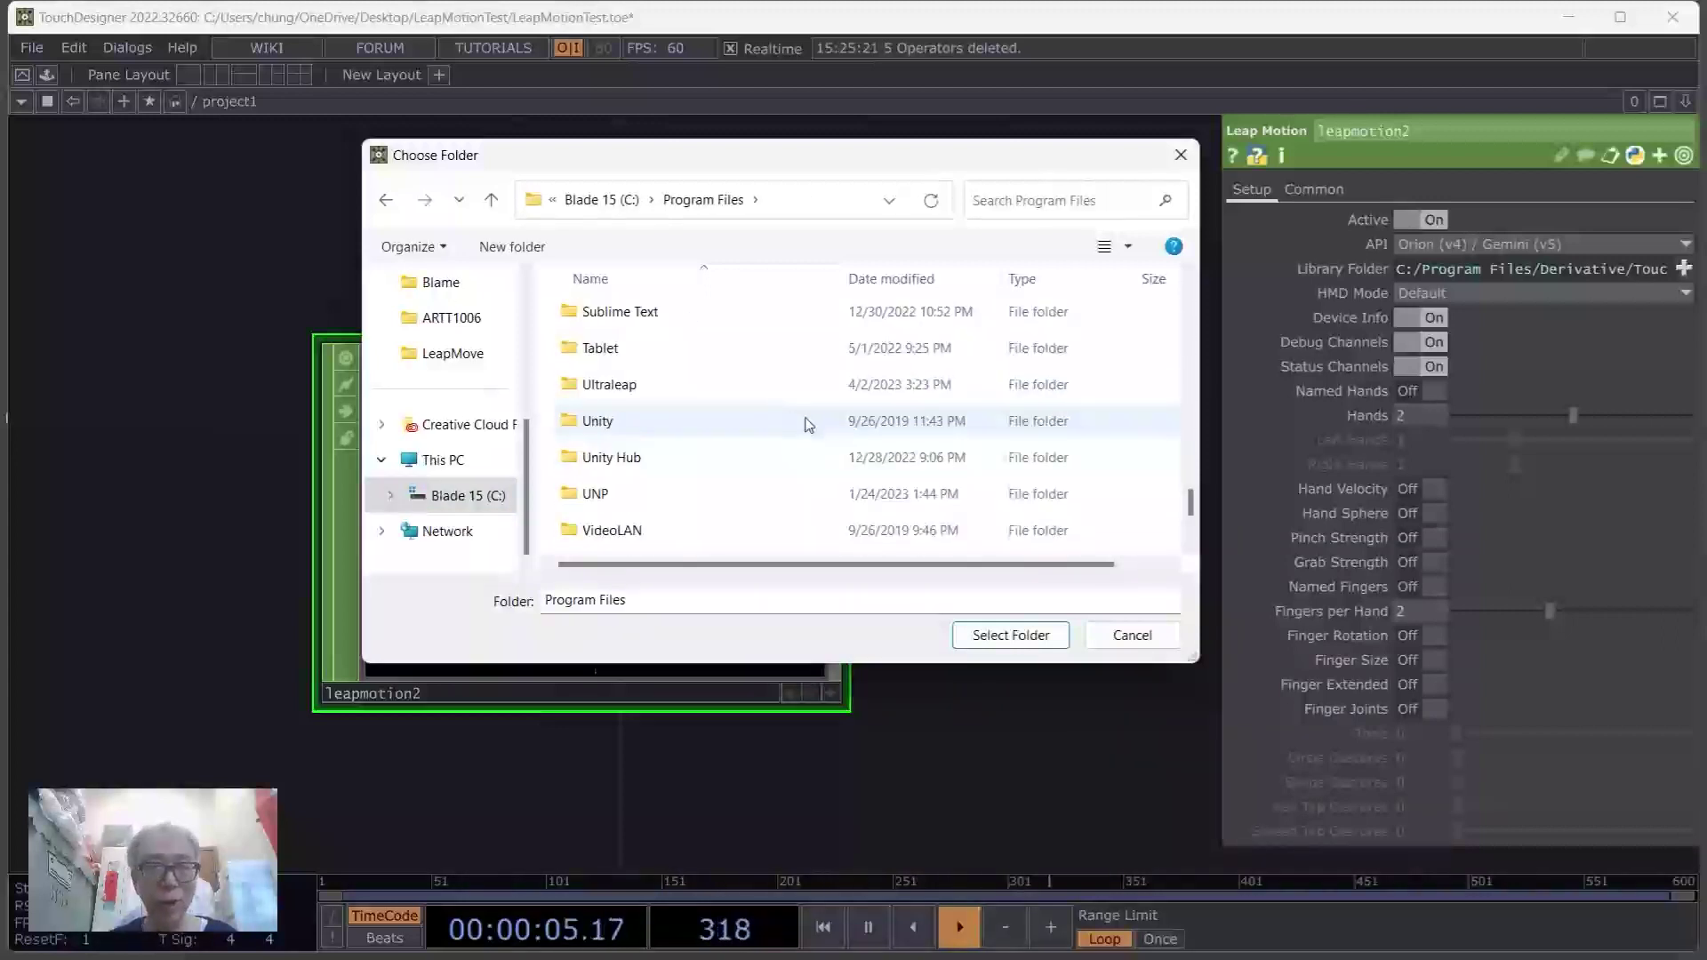
scroll(804, 422, down, 2)
scroll(800, 419, up, 1)
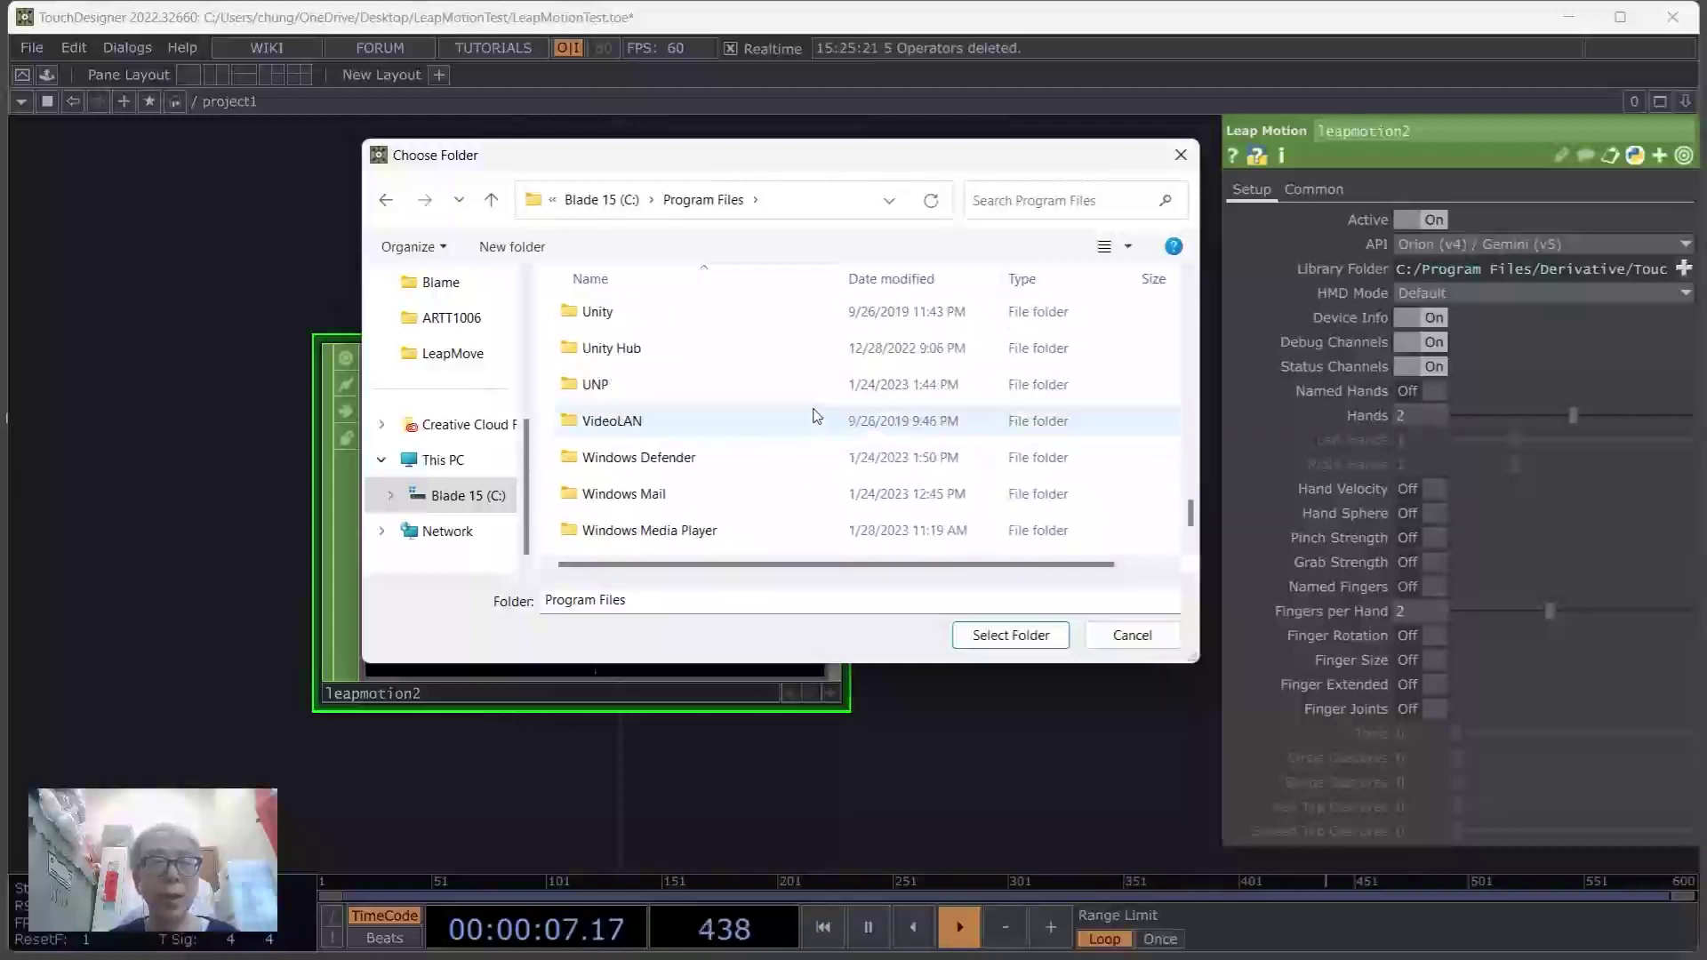
scroll(803, 418, up, 1)
double_click(605, 386)
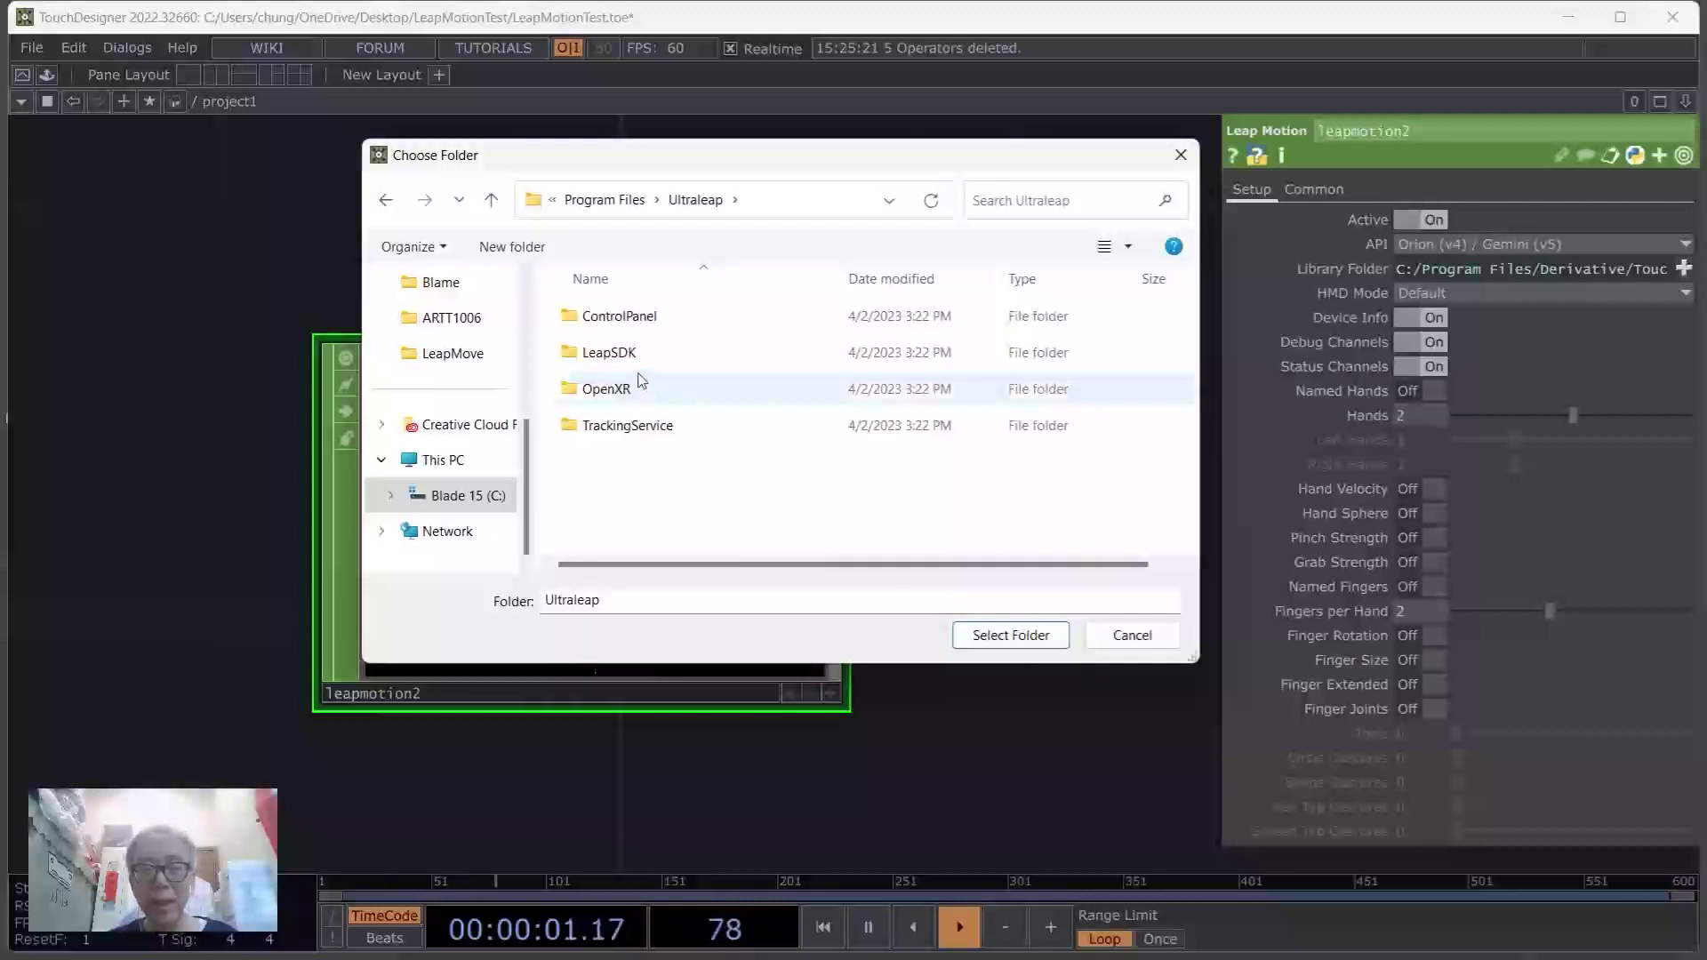
double_click(611, 354)
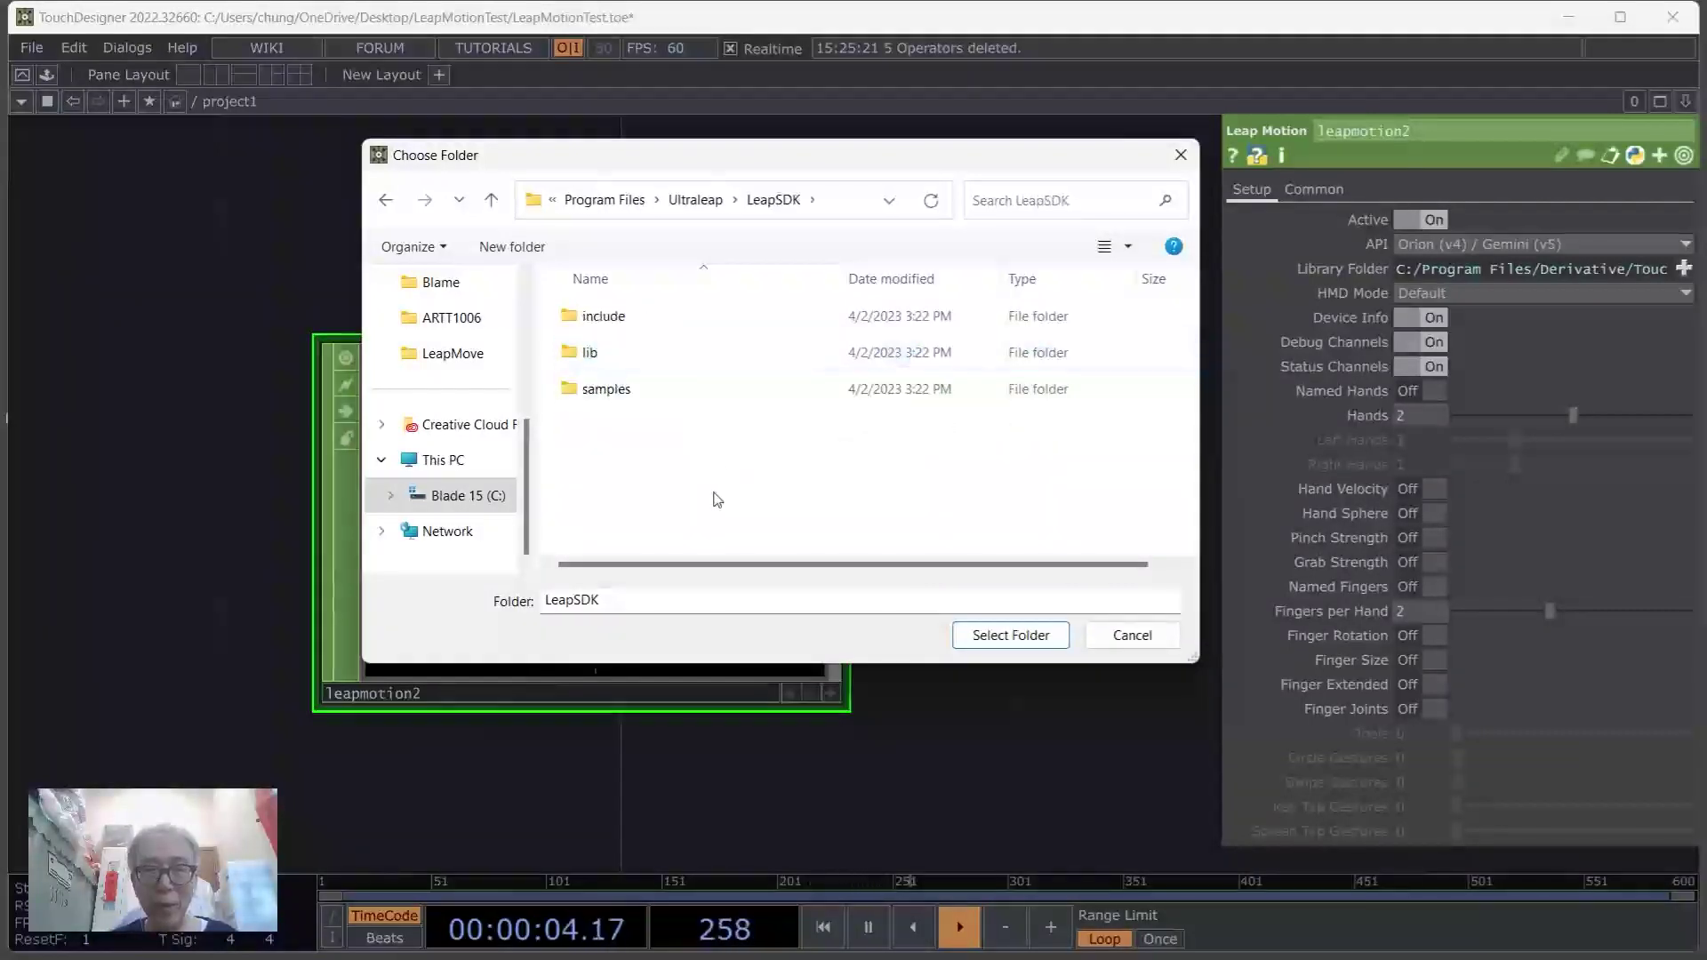
double_click(607, 354)
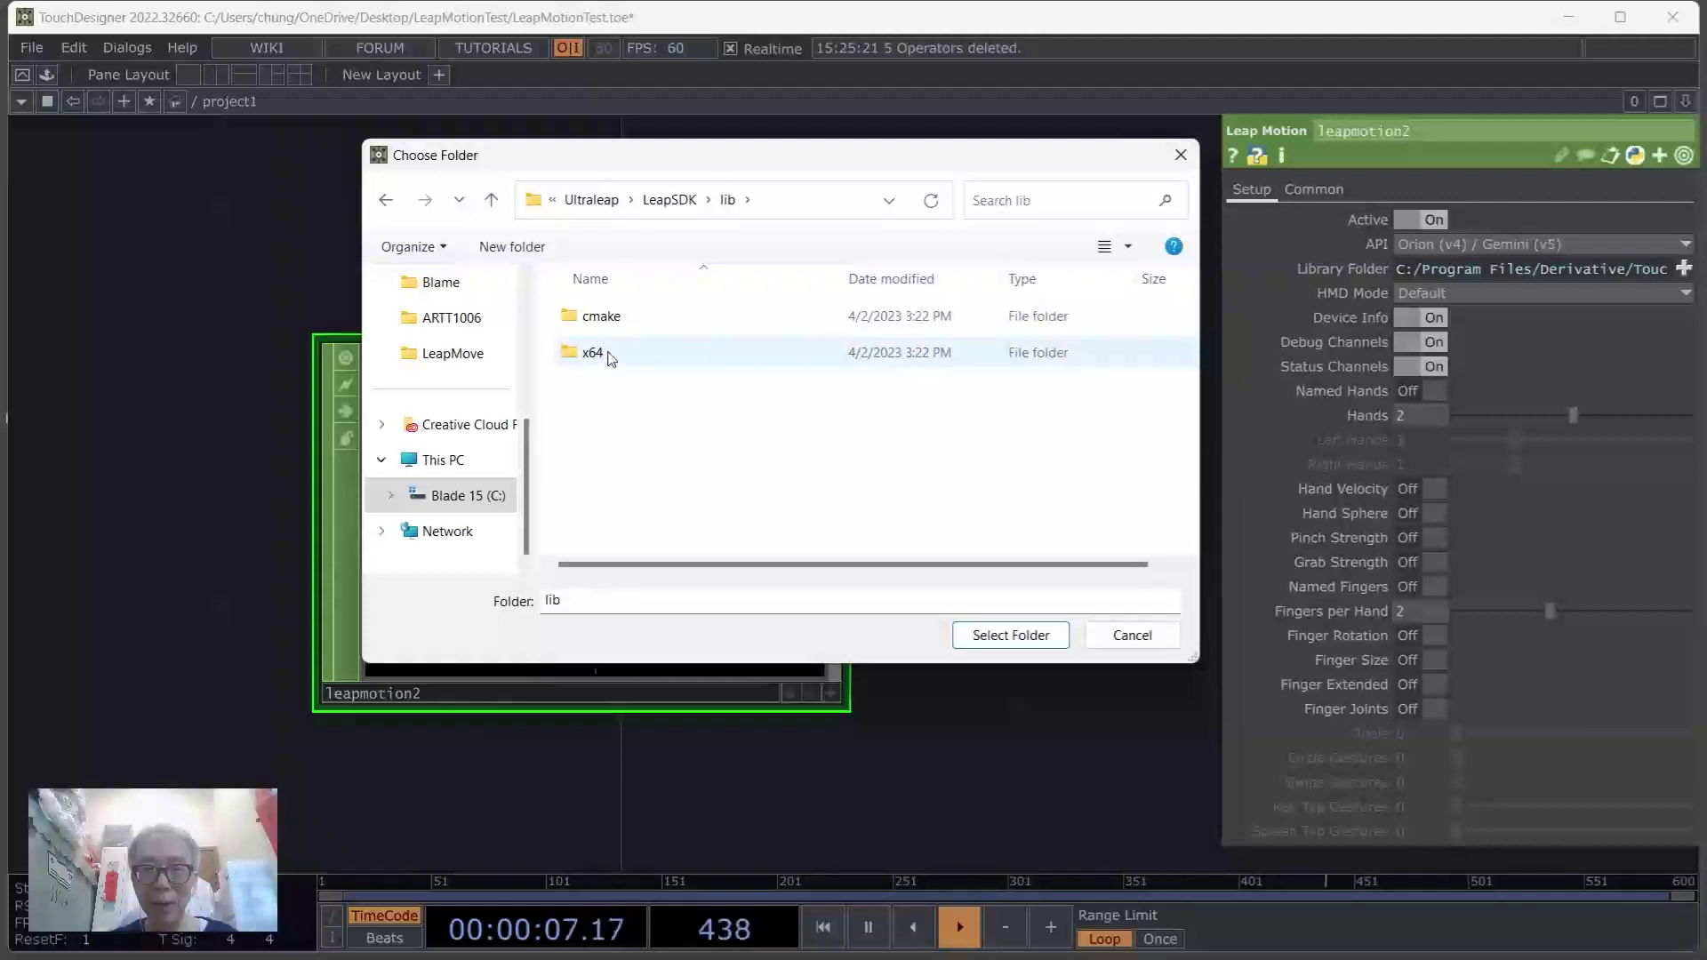
double_click(592, 353)
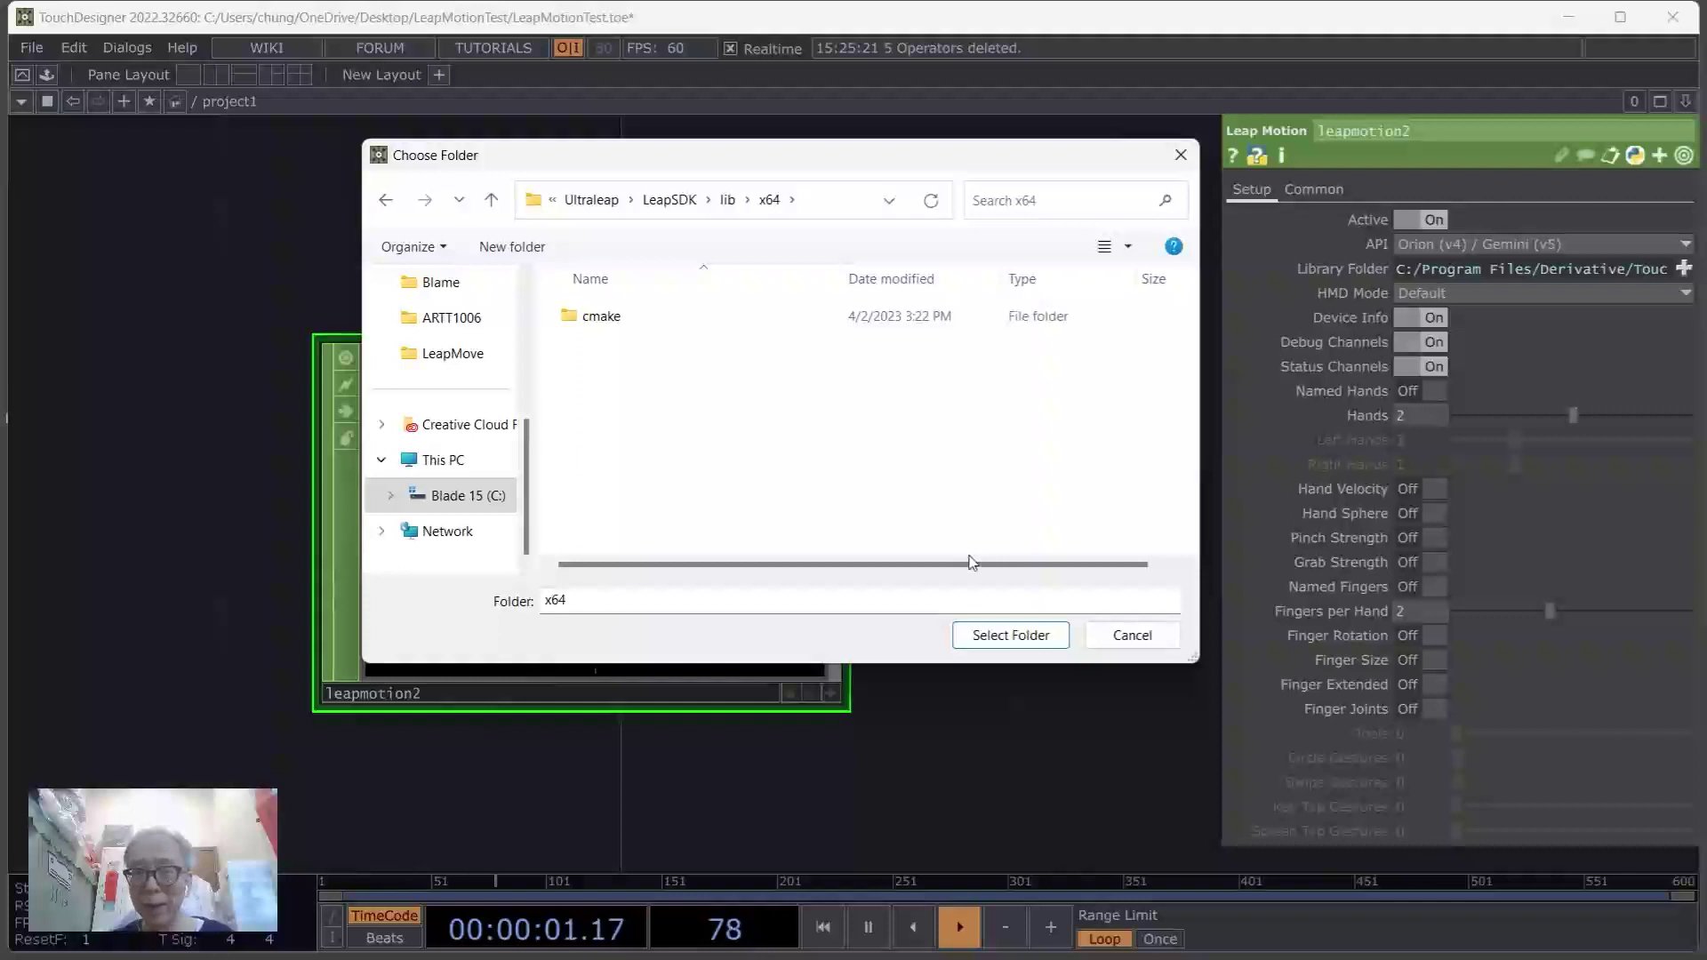
click(1027, 635)
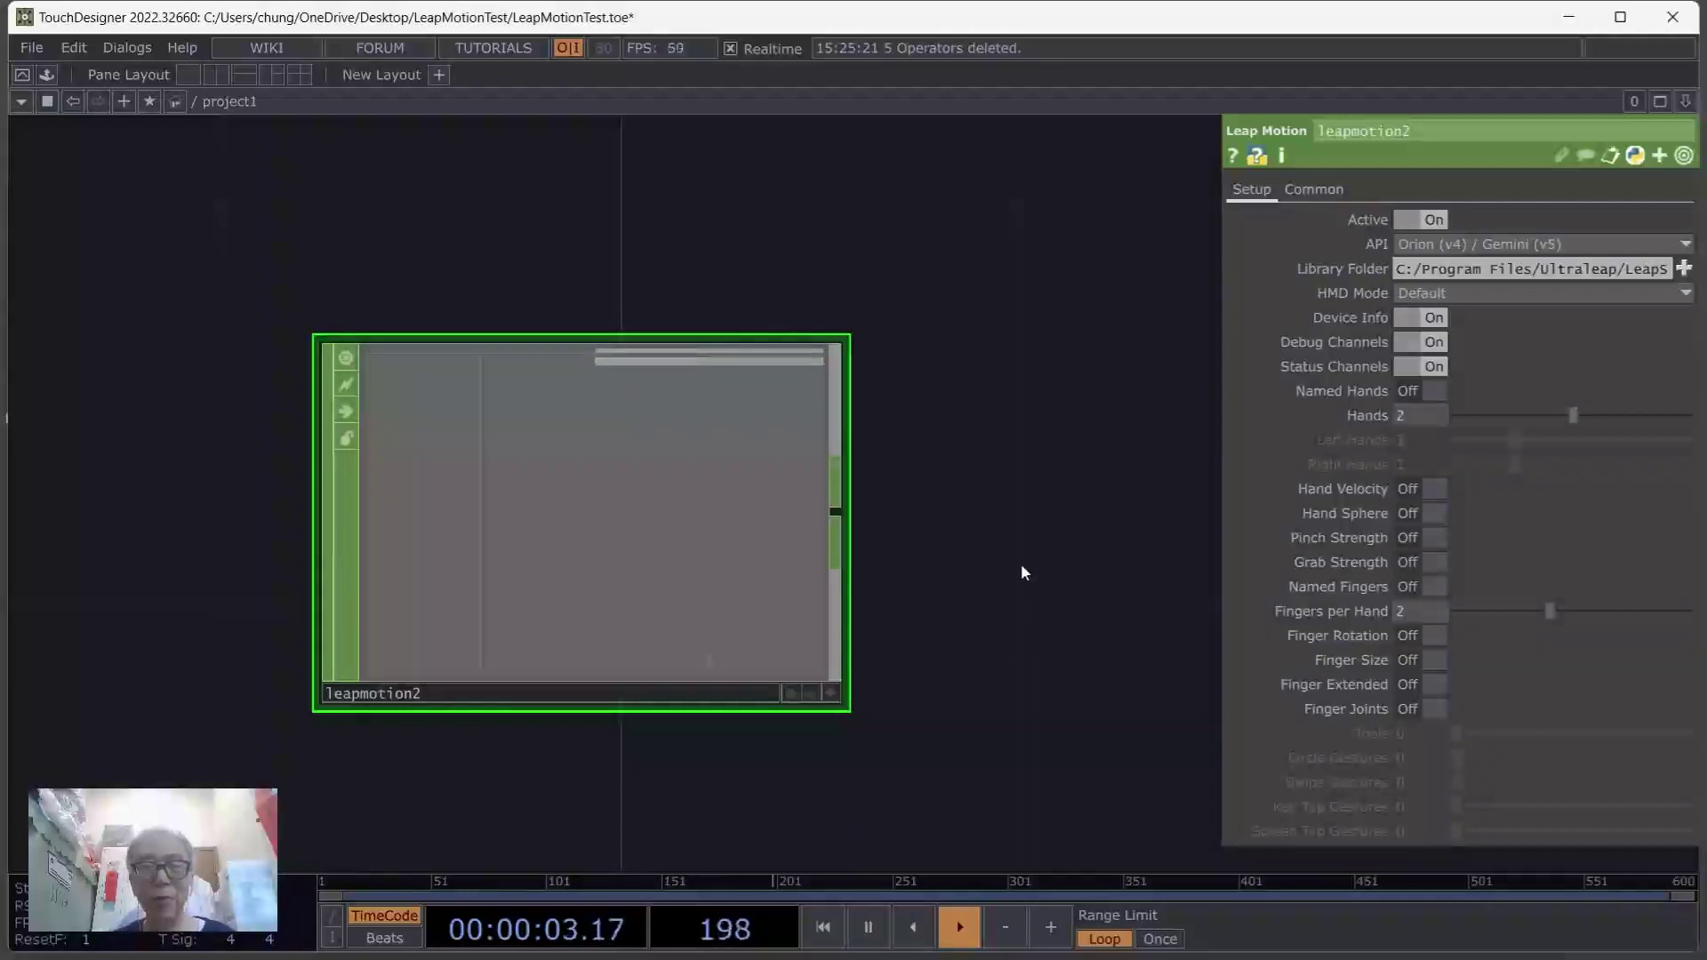
Pan and zoom the network to bring the whole leapmotion2 node into view
scroll(1017, 560, up, 2)
drag(967, 521, 1186, 509)
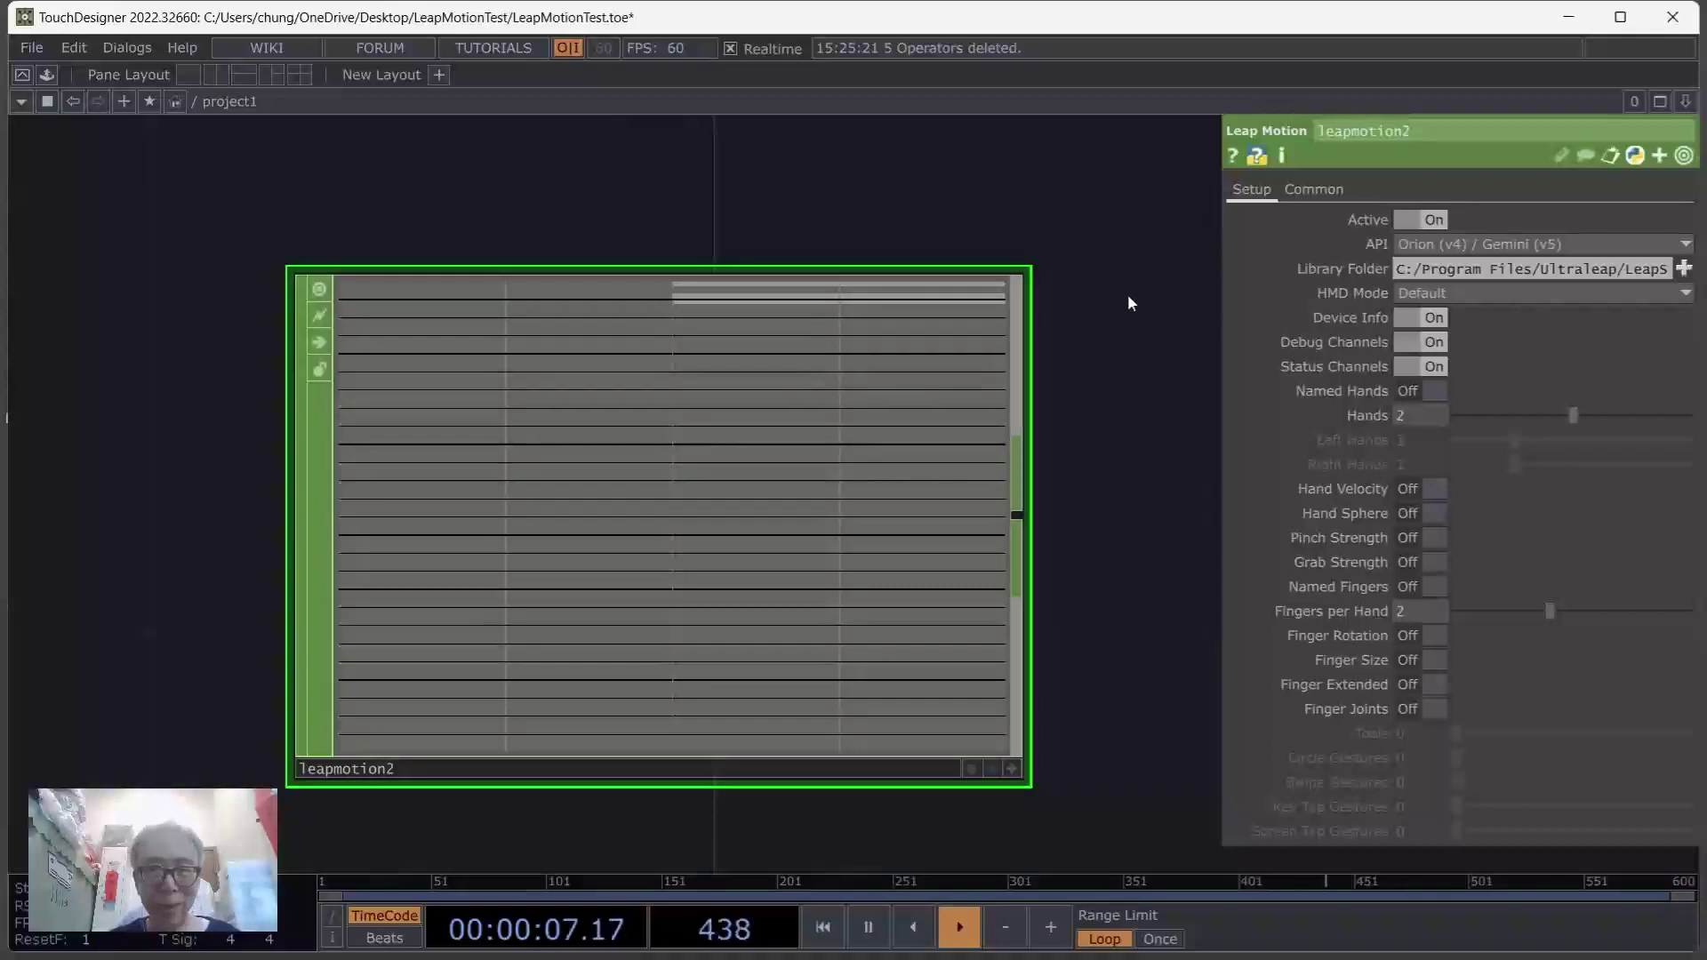
scroll(1116, 307, up, 2)
drag(1083, 422, 1184, 305)
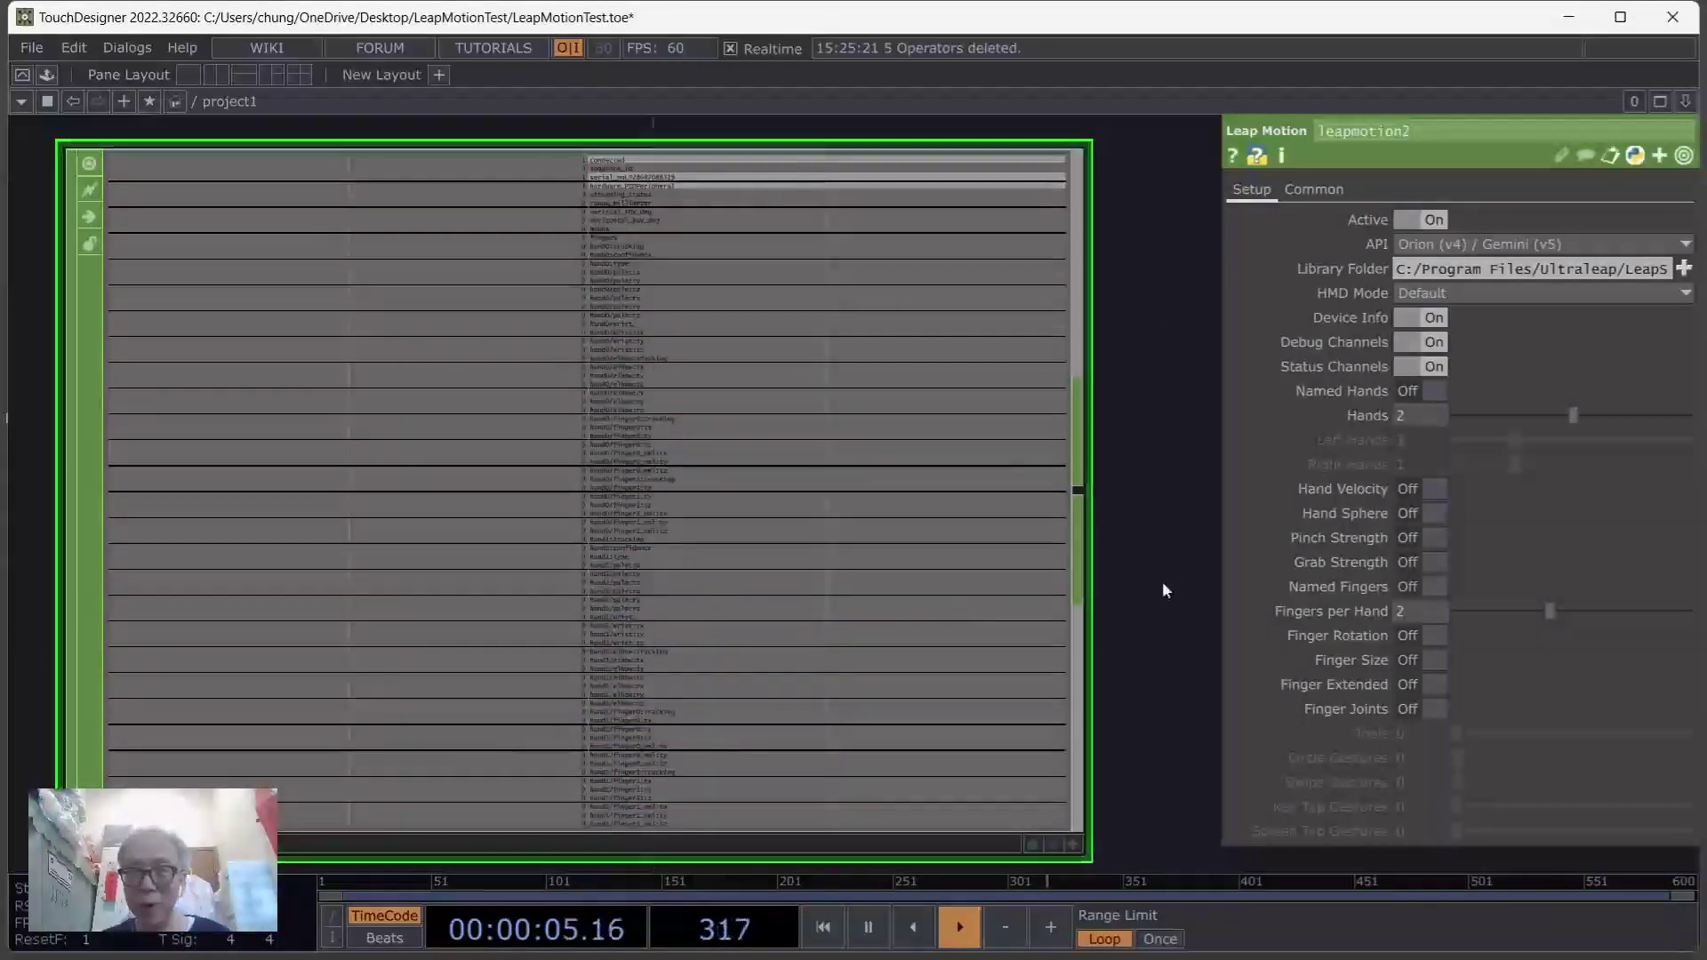
scroll(1147, 573, down, 4)
scroll(1131, 589, down, 2)
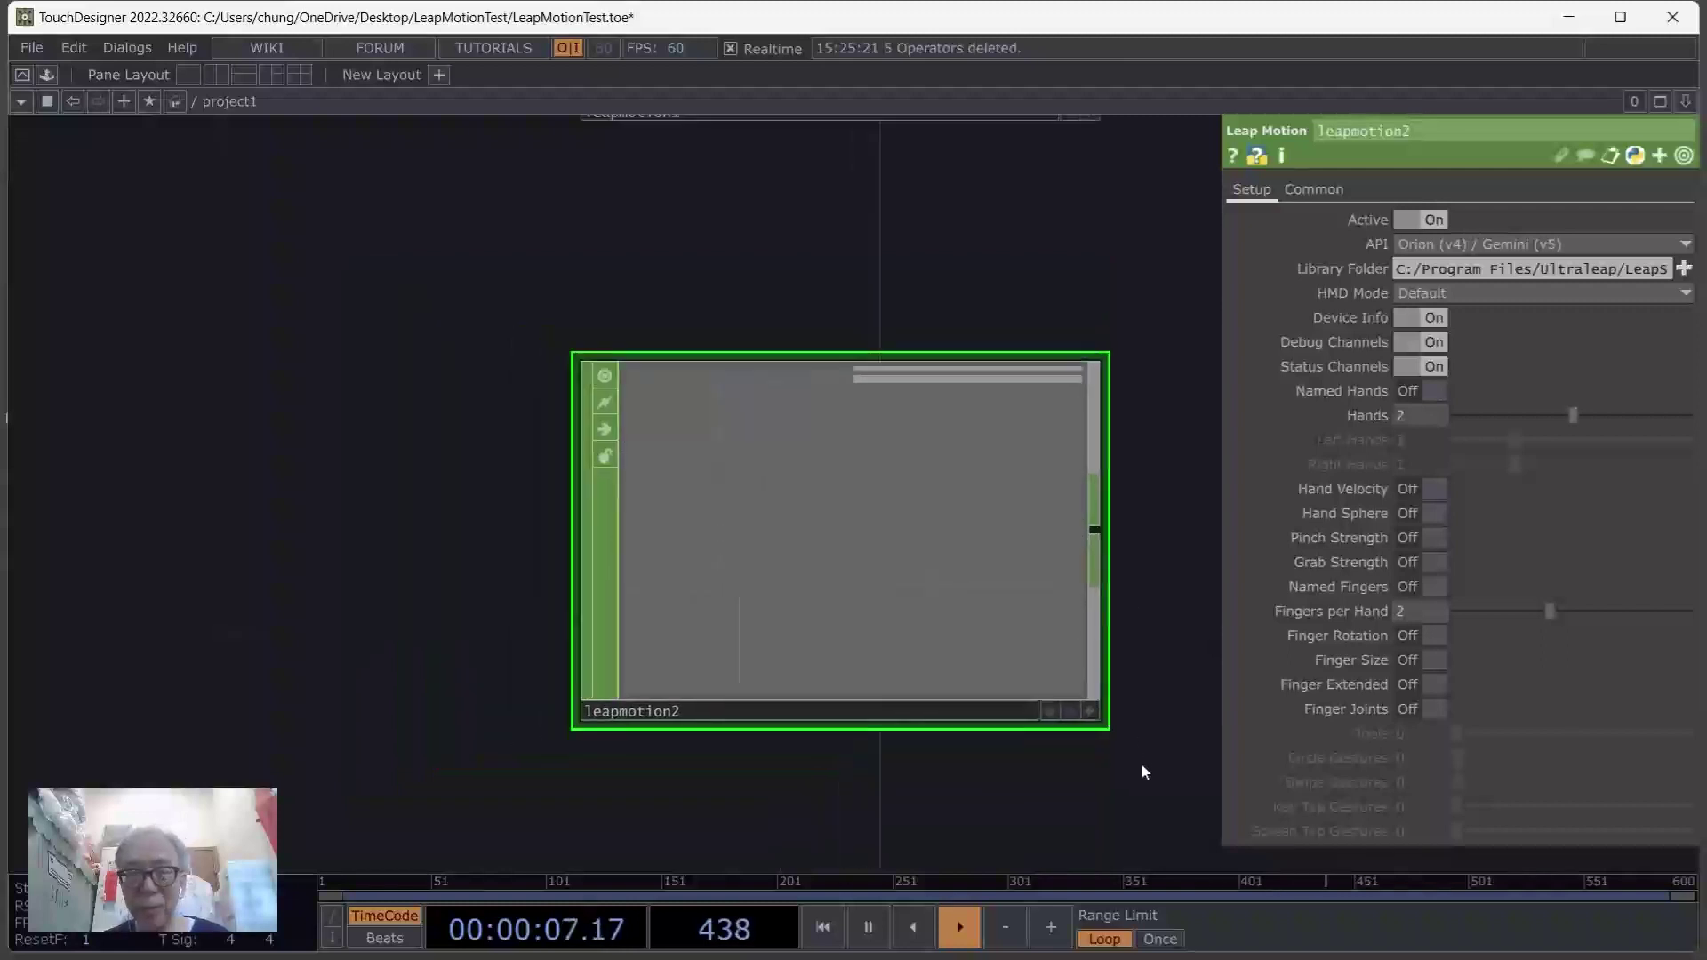
drag(1143, 772, 1021, 689)
scroll(1051, 560, up, 3)
drag(1048, 534, 1086, 568)
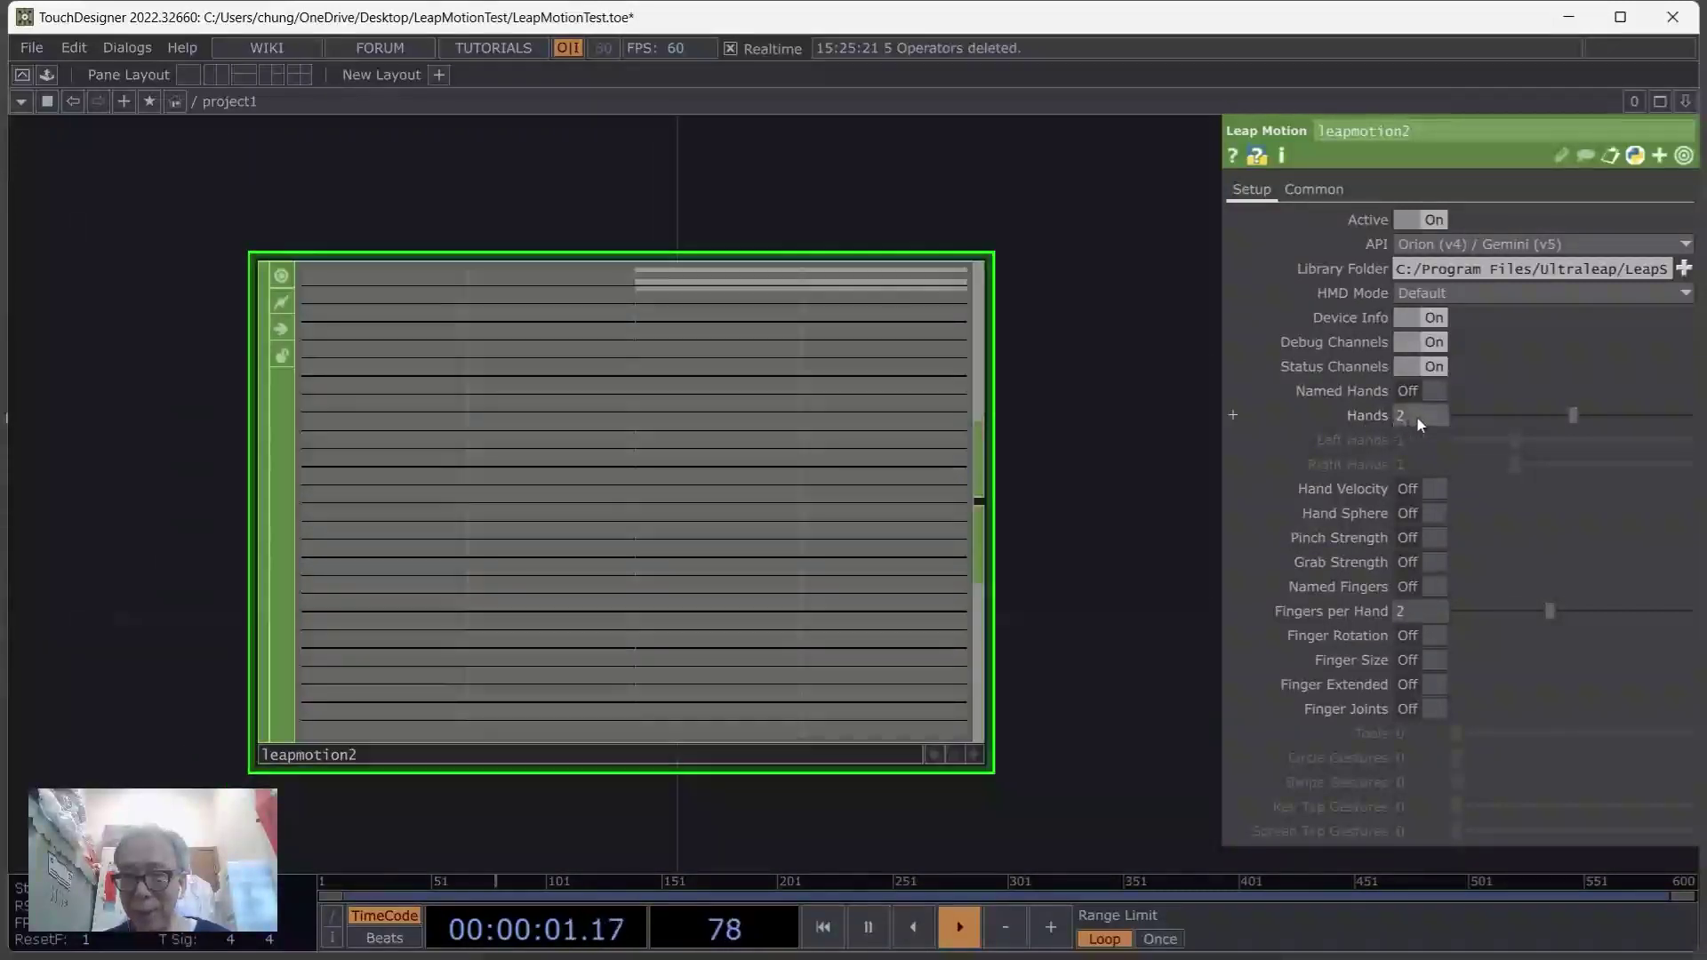
scroll(1368, 434, down, 1)
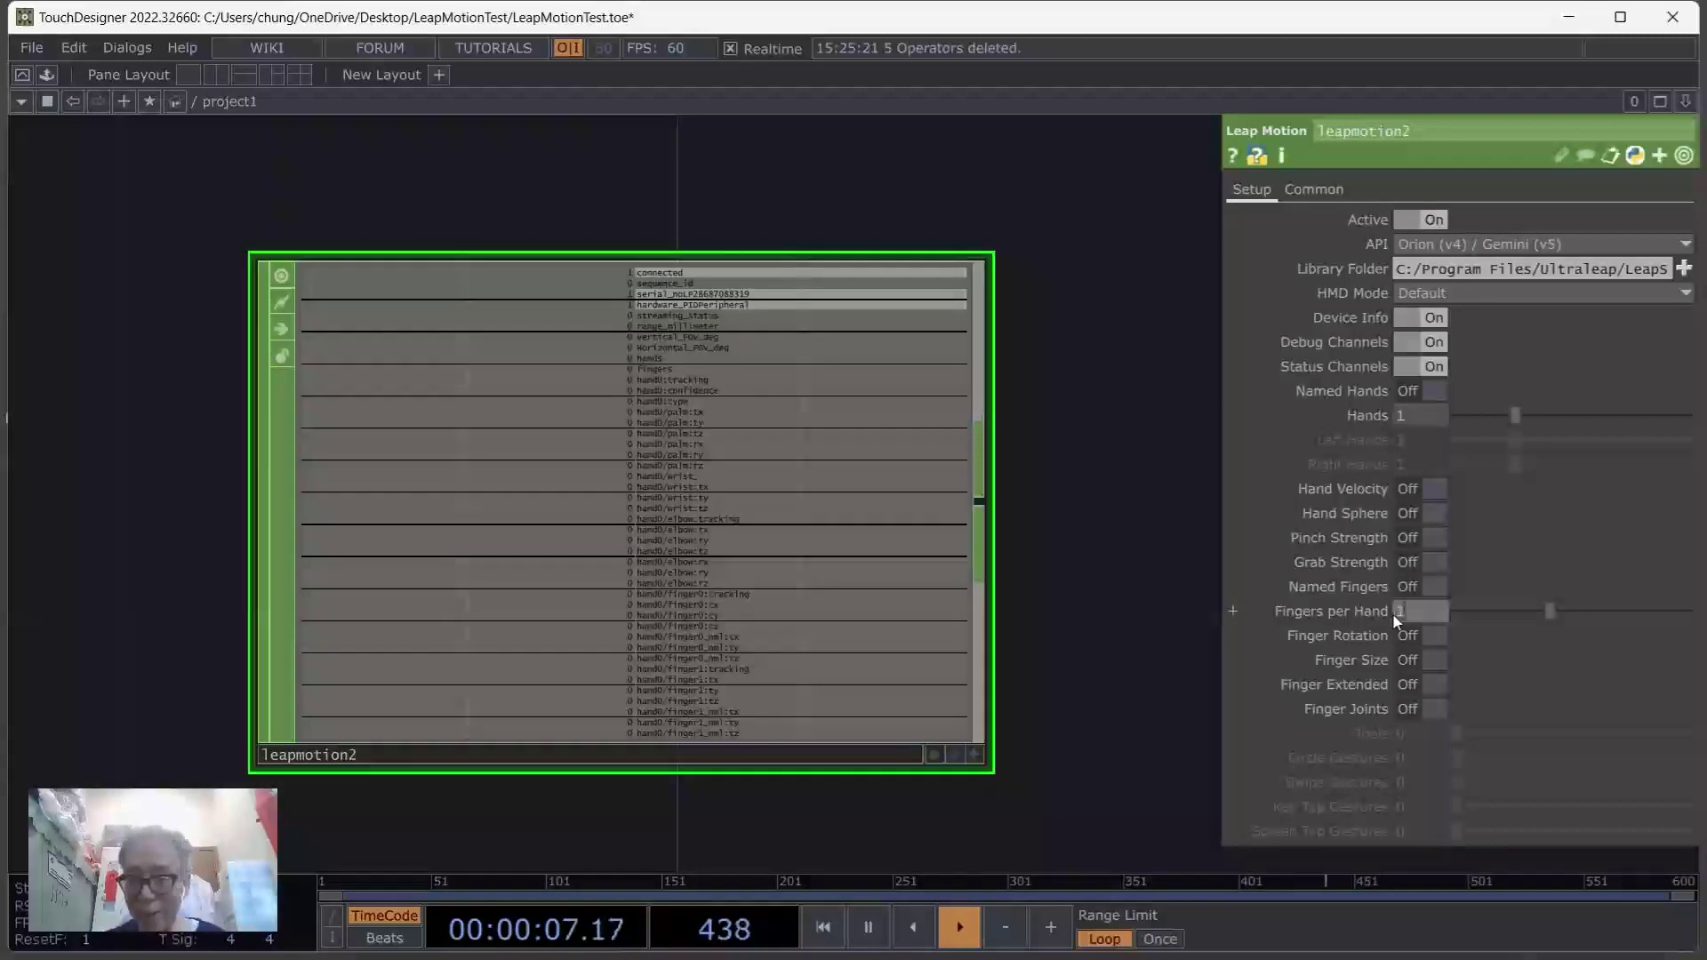
scroll(1392, 612, down, 1)
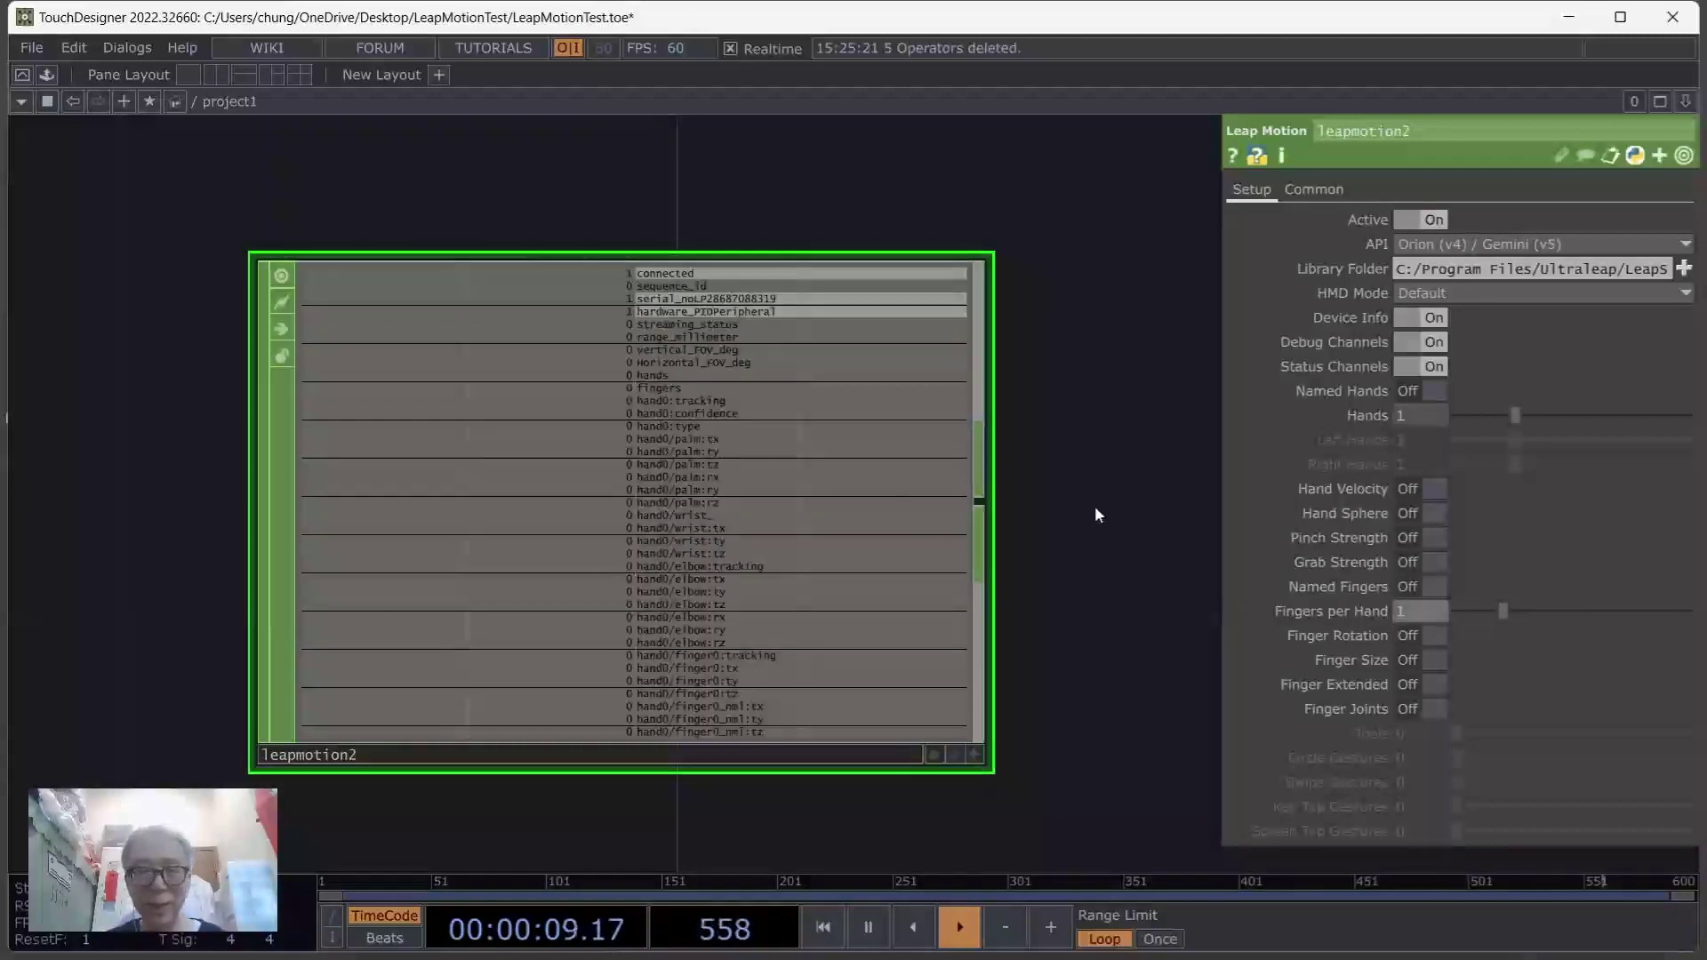
Save the project as LeapMotionTest.1.toe and clear space beside leapmotion2
scroll(1095, 505, up, 2)
click(41, 46)
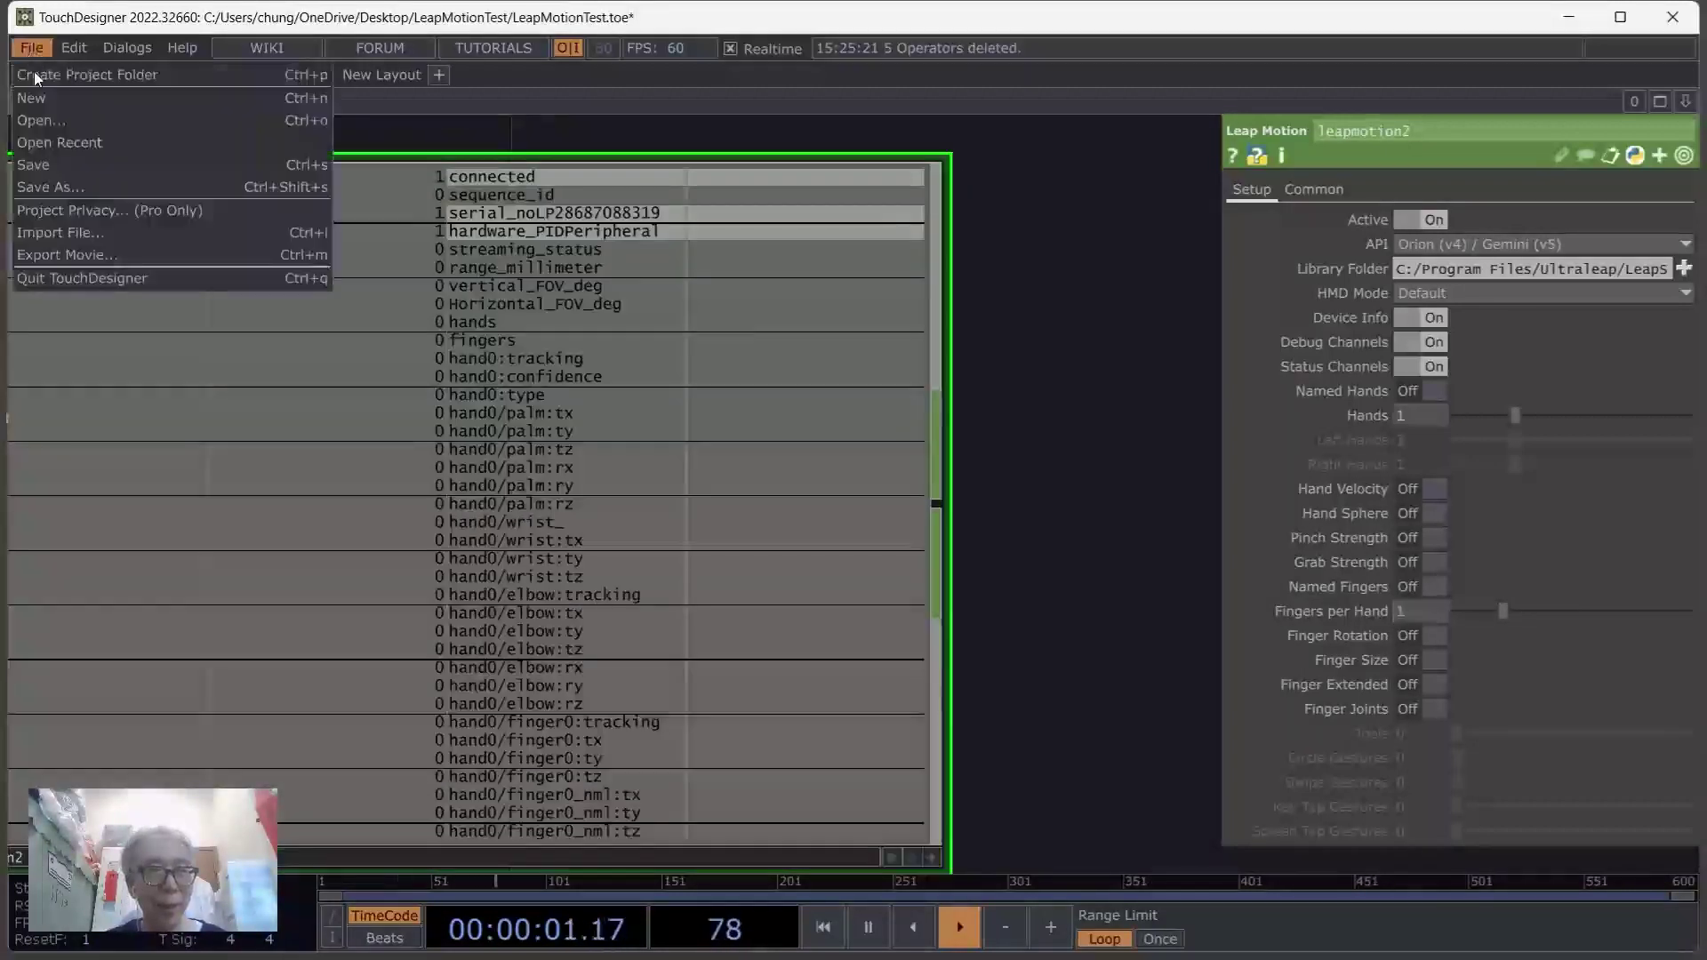
click(63, 167)
scroll(1054, 409, down, 2)
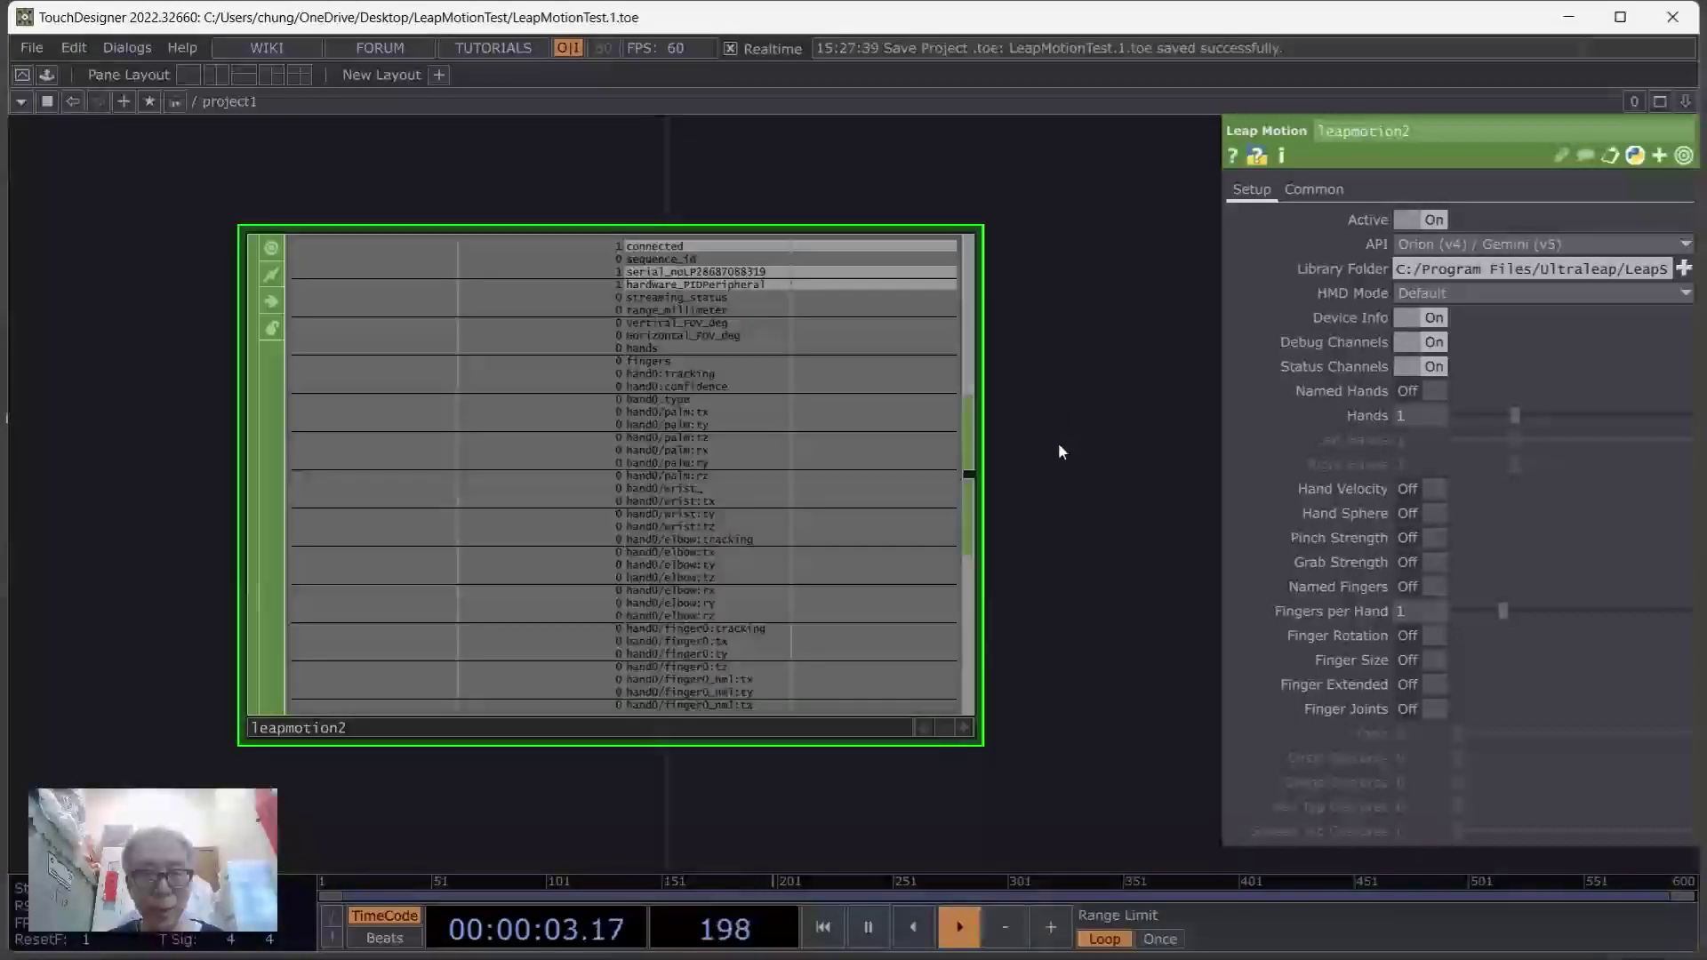
scroll(1058, 445, up, 4)
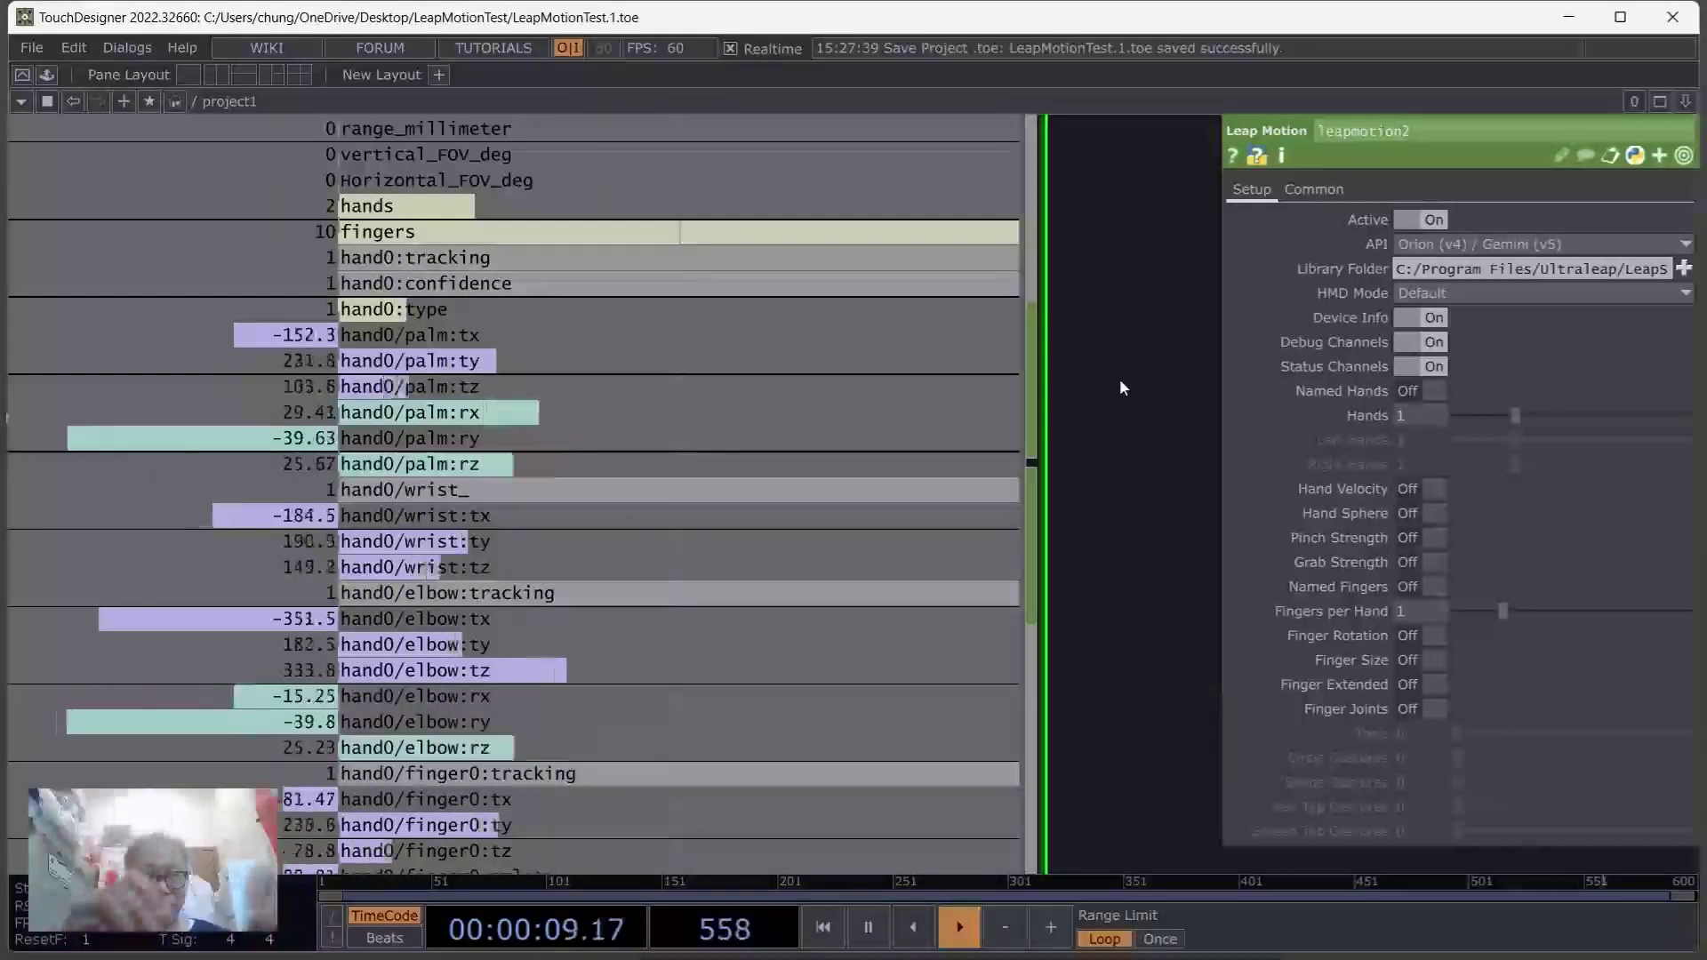
scroll(751, 569, down, 3)
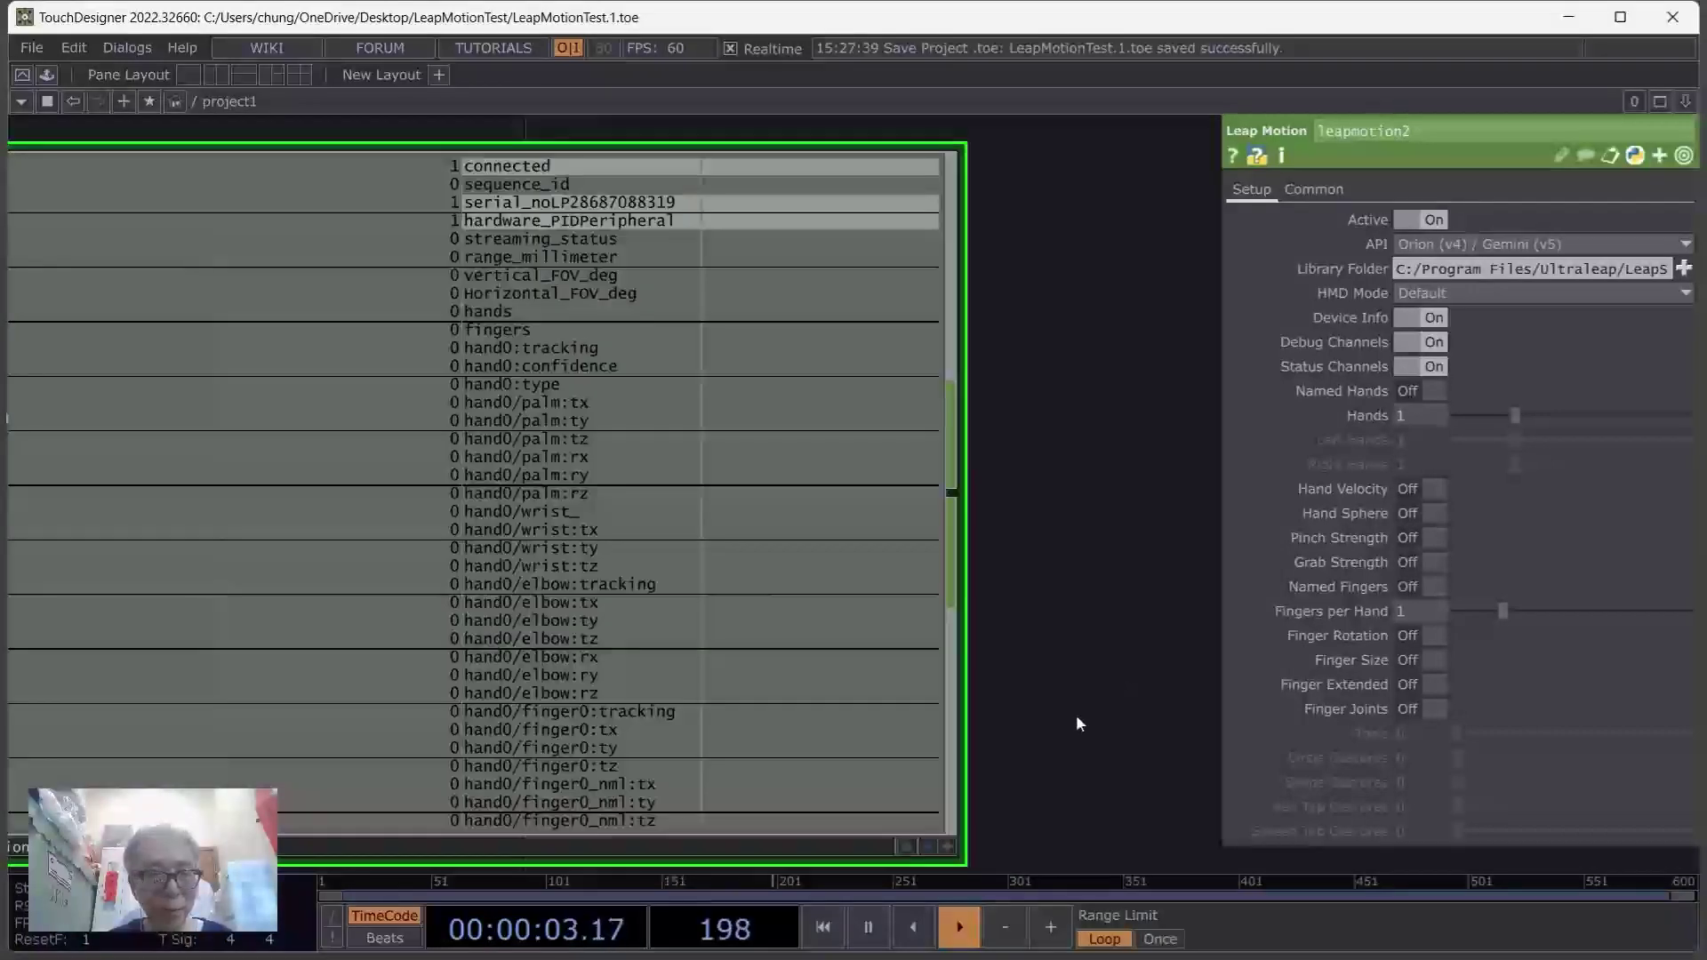
scroll(1076, 715, down, 4)
drag(1080, 719, 650, 566)
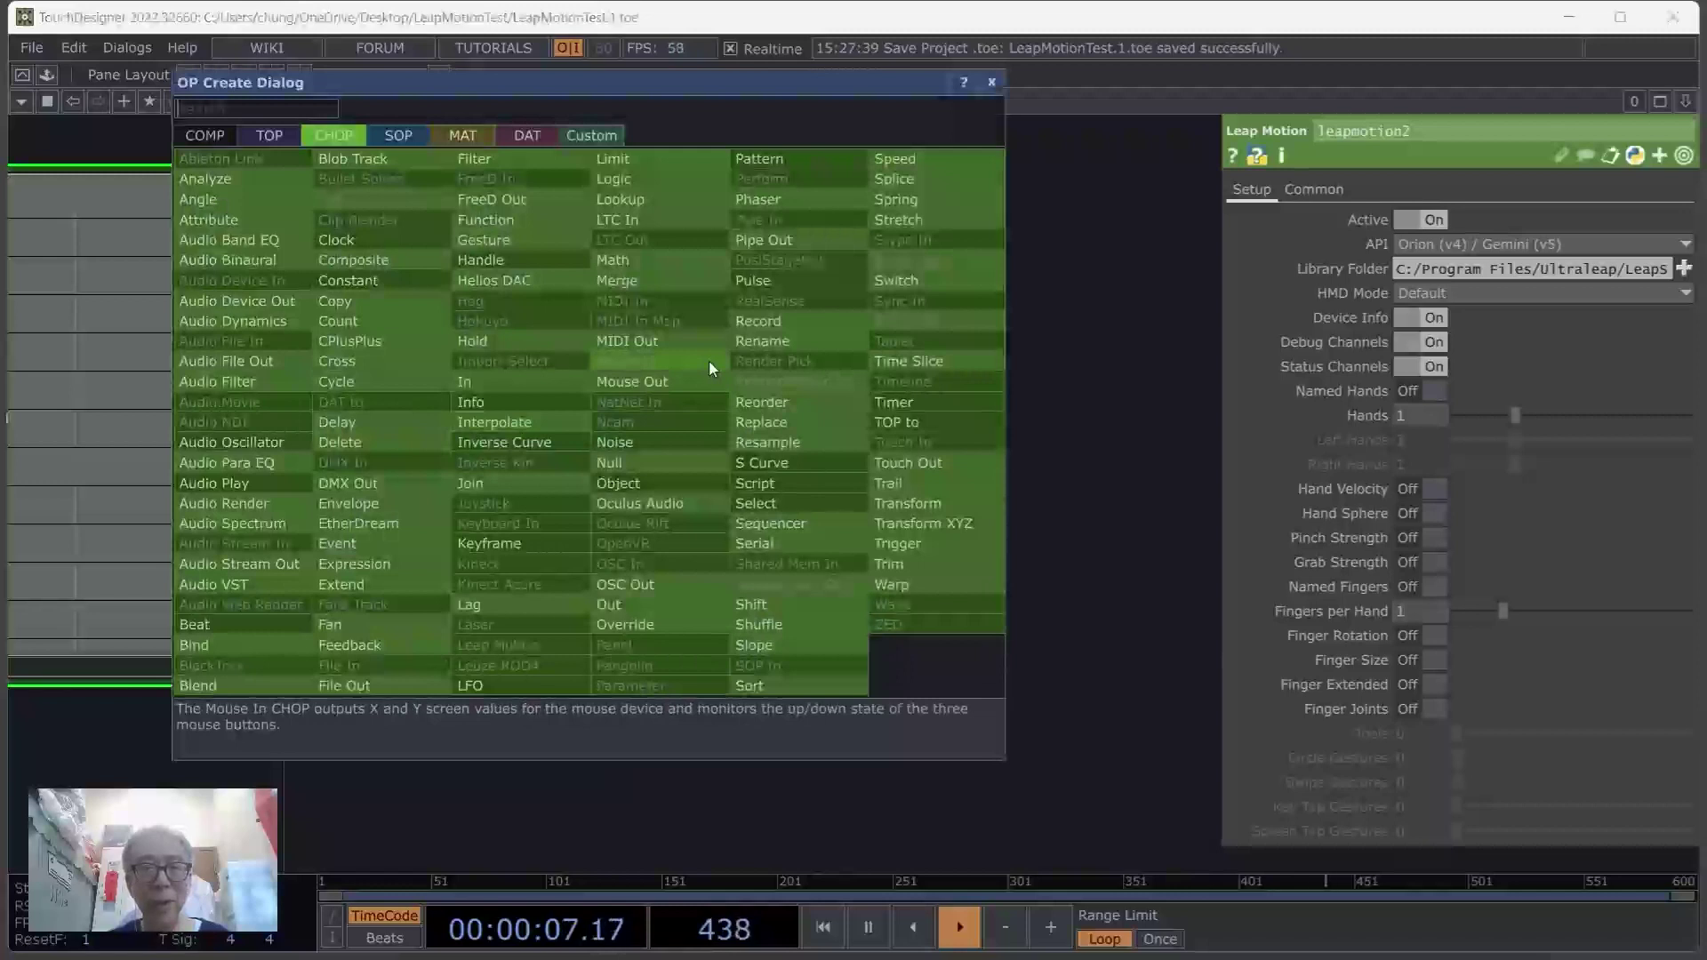
Add a Select CHOP (select1) wired from leapmotion2
click(782, 498)
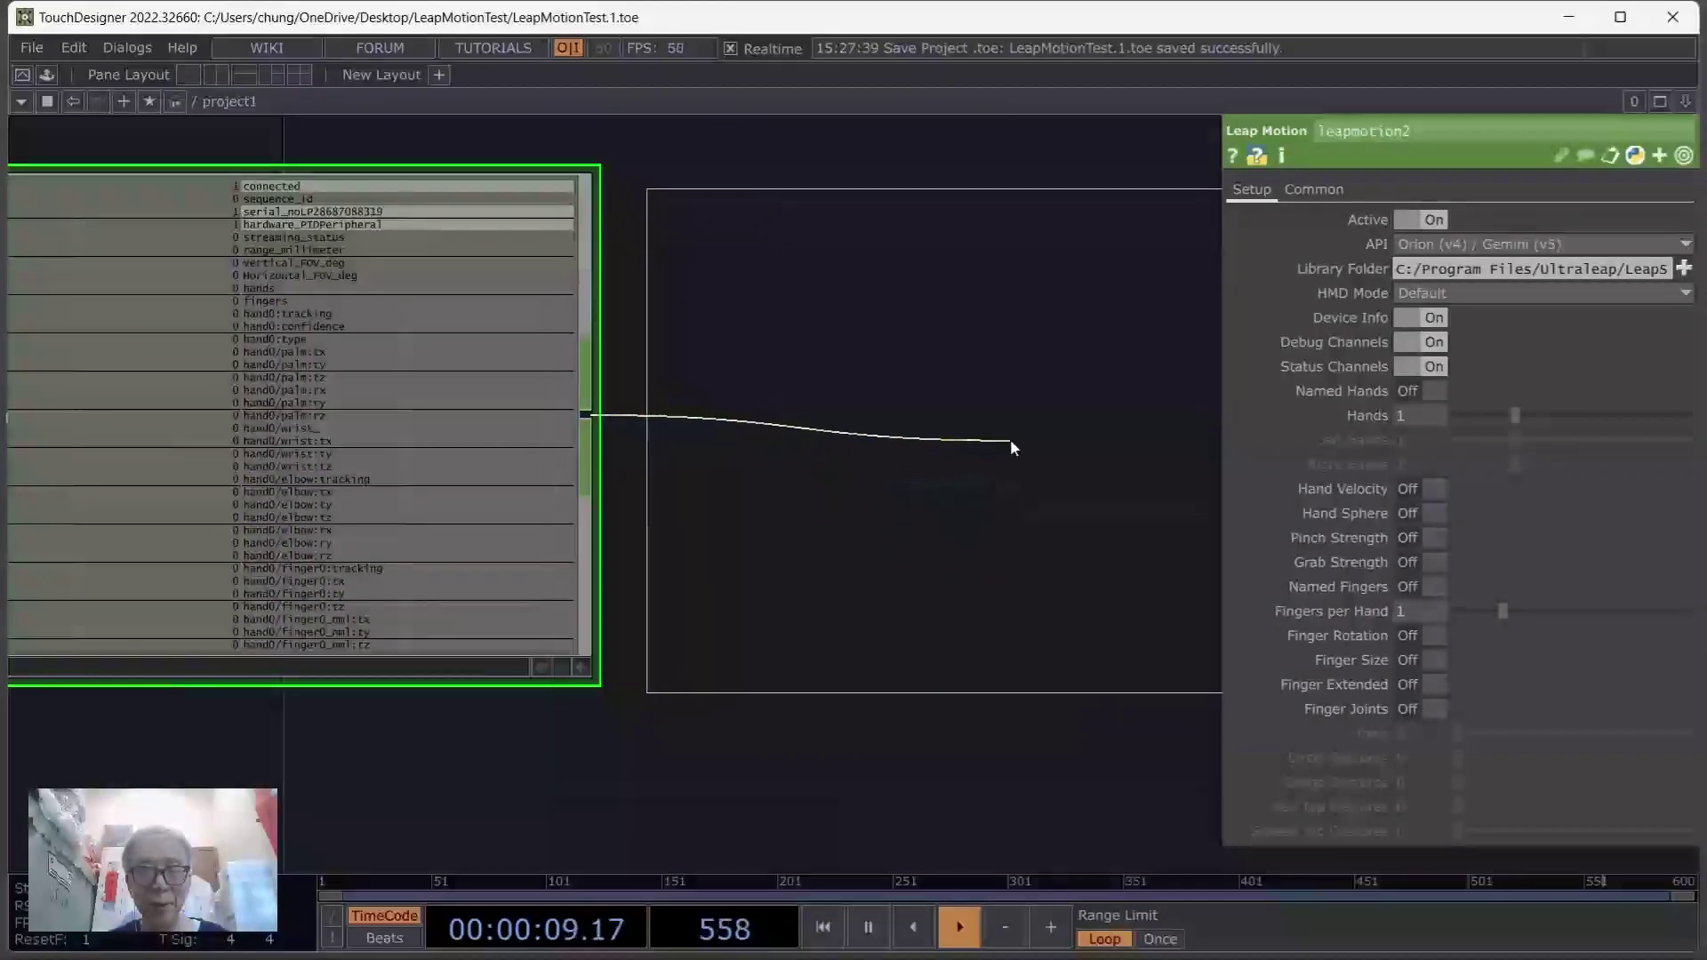
click(1014, 439)
drag(1096, 744, 679, 740)
drag(1117, 507, 1090, 597)
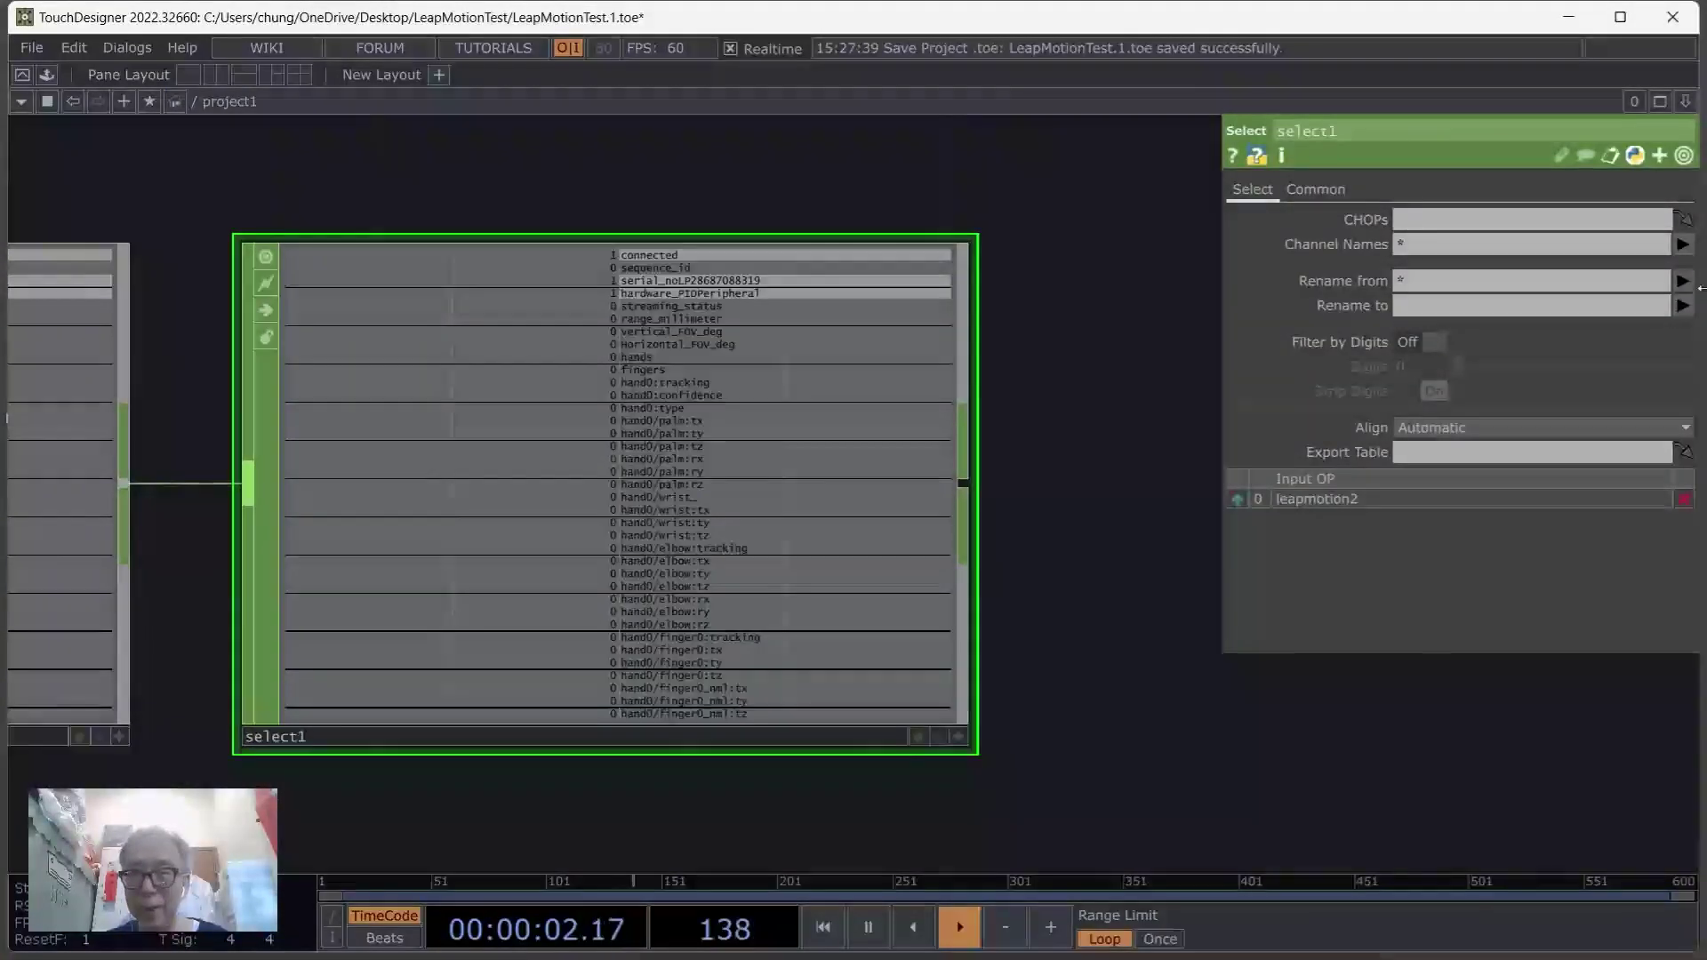
Keep only hand0/palm:tx and hand0/palm:ty in select1, renamed to tx and ty
click(1682, 245)
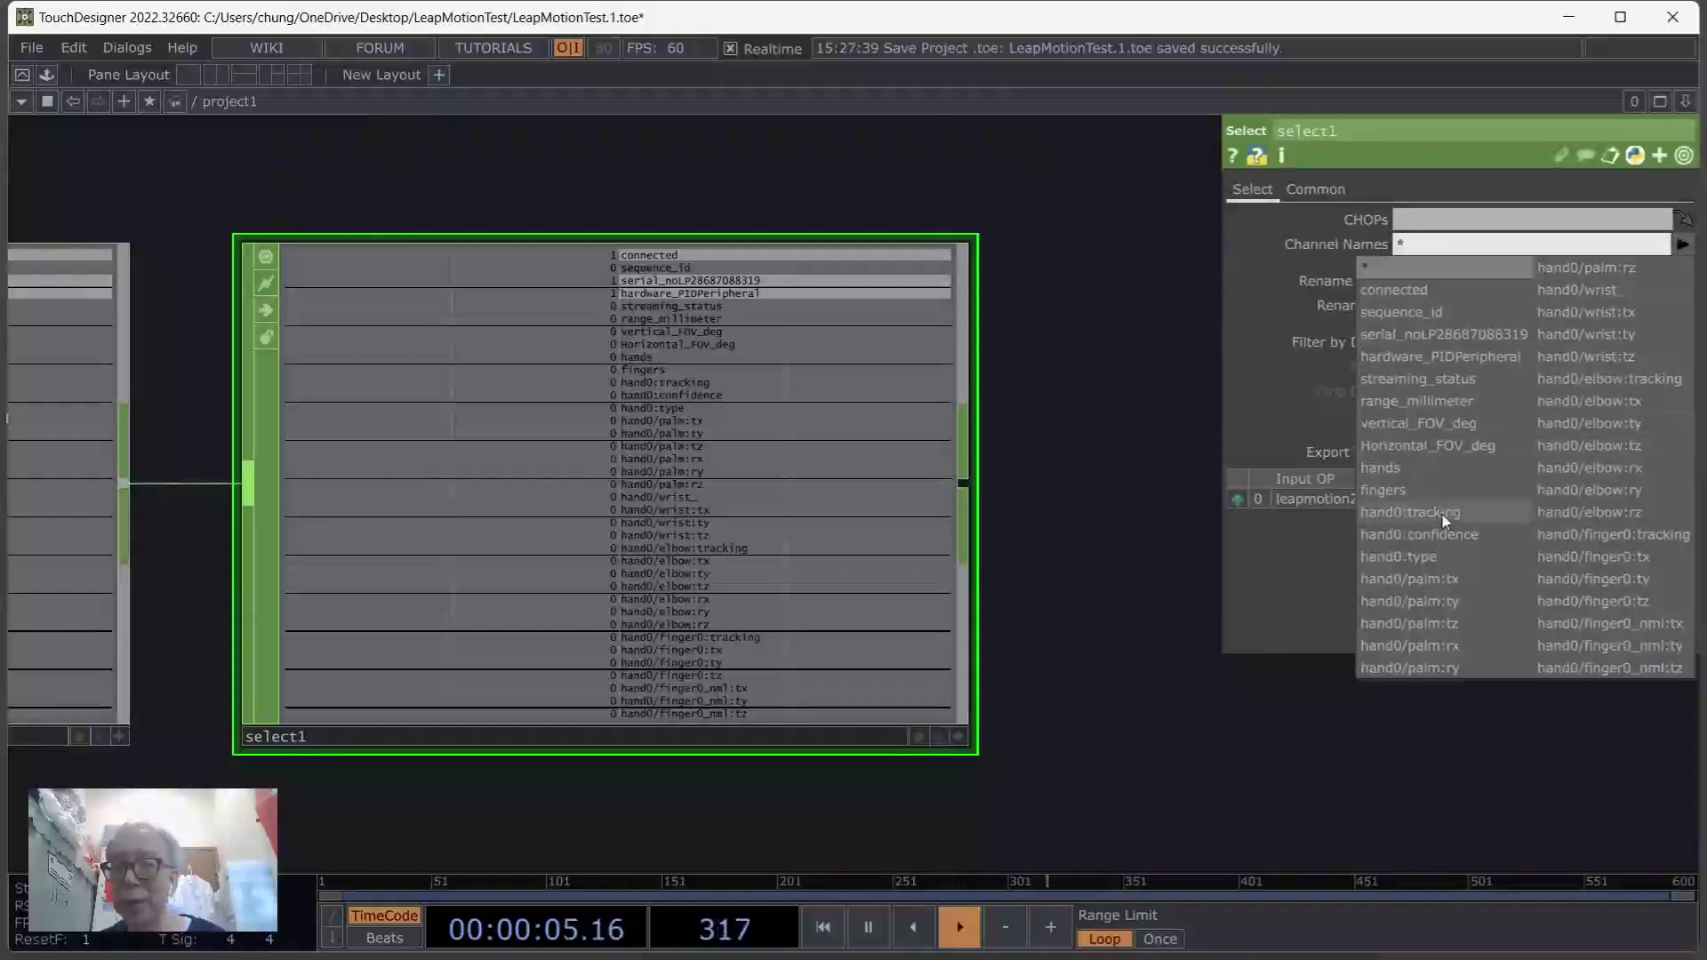
click(1442, 577)
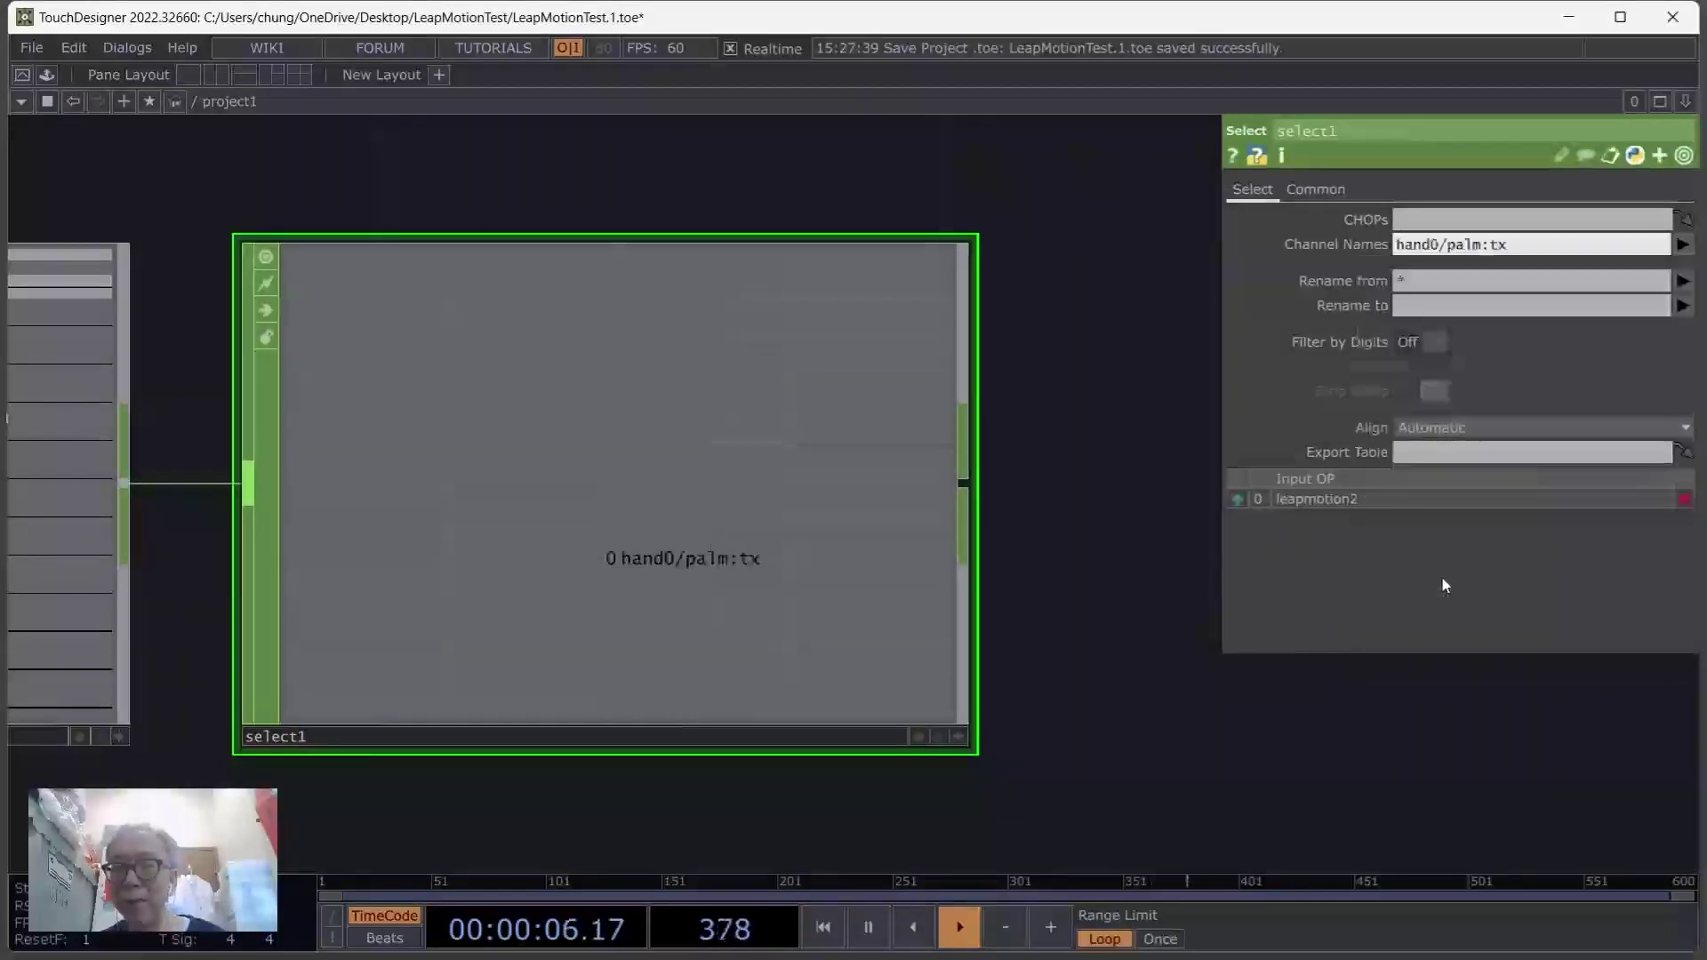
click(1682, 245)
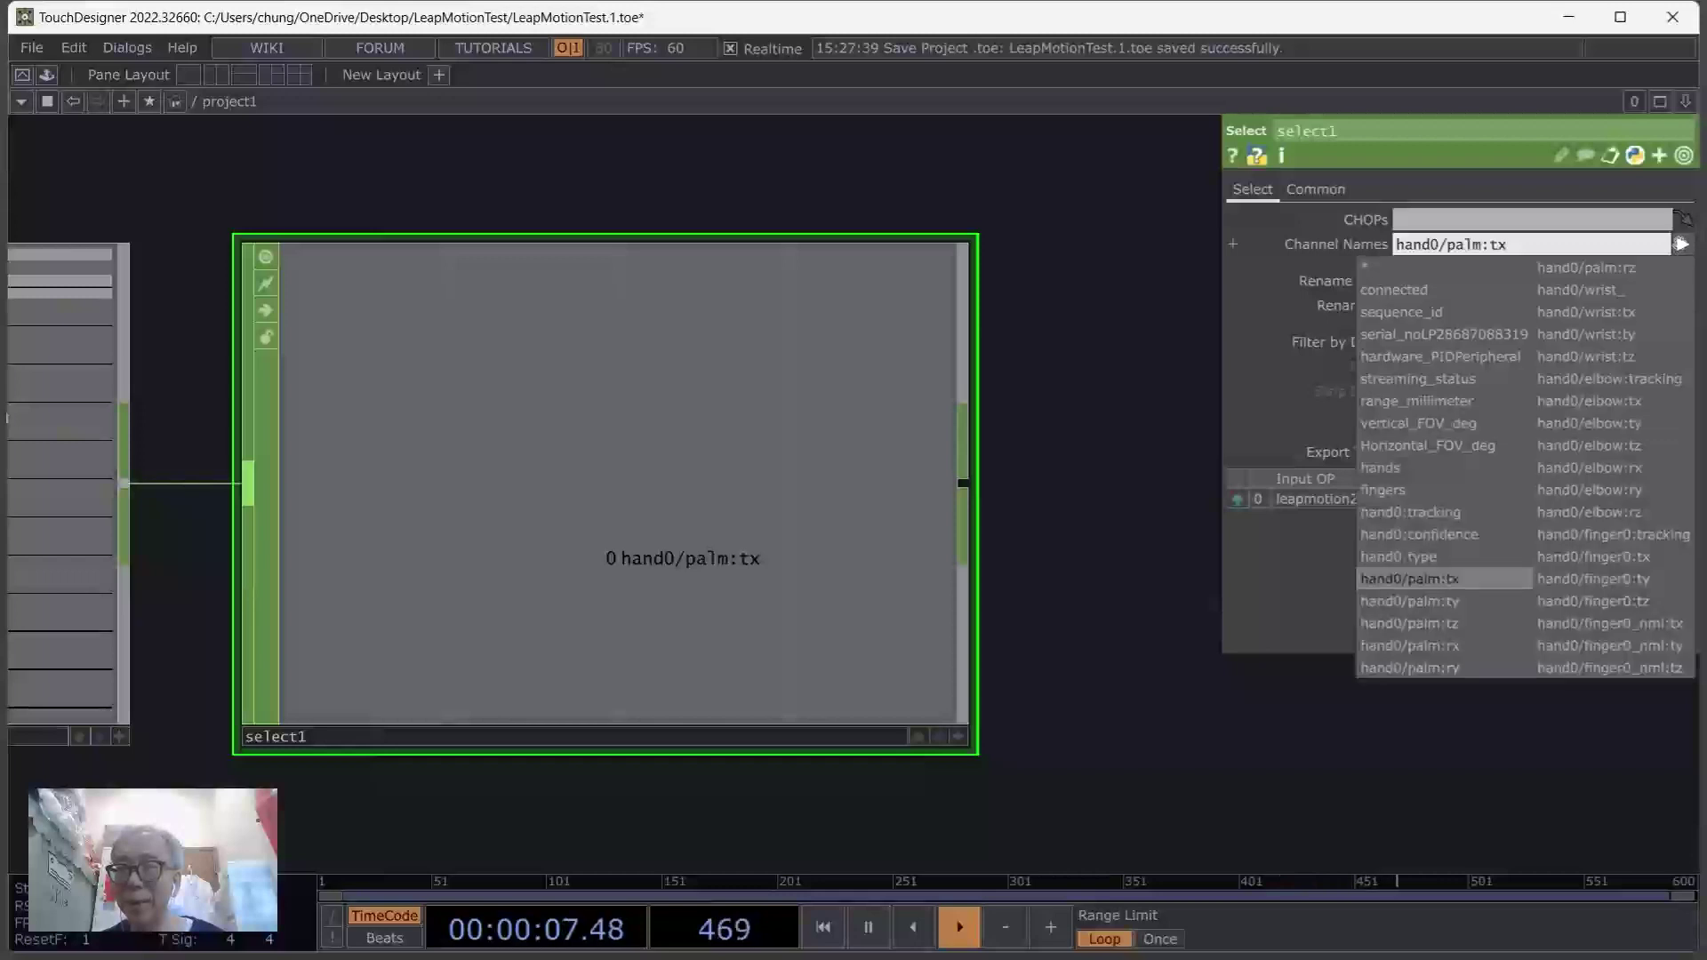
click(1460, 602)
click(1465, 305)
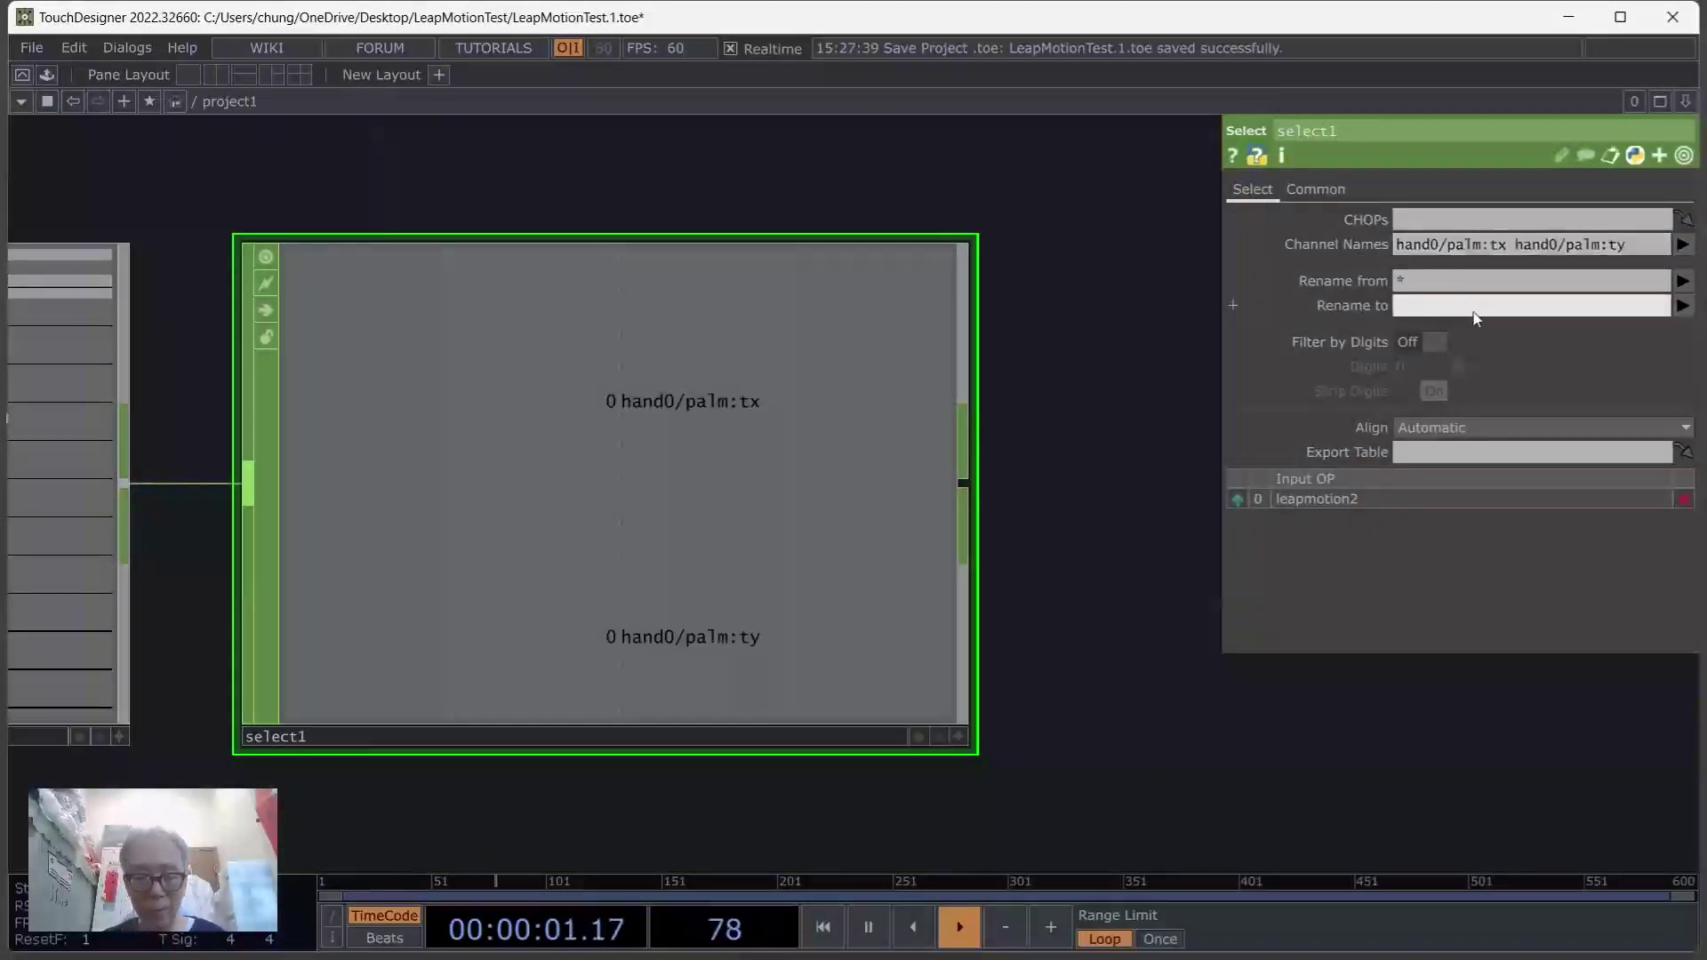
text(tx ty)
key(Return)
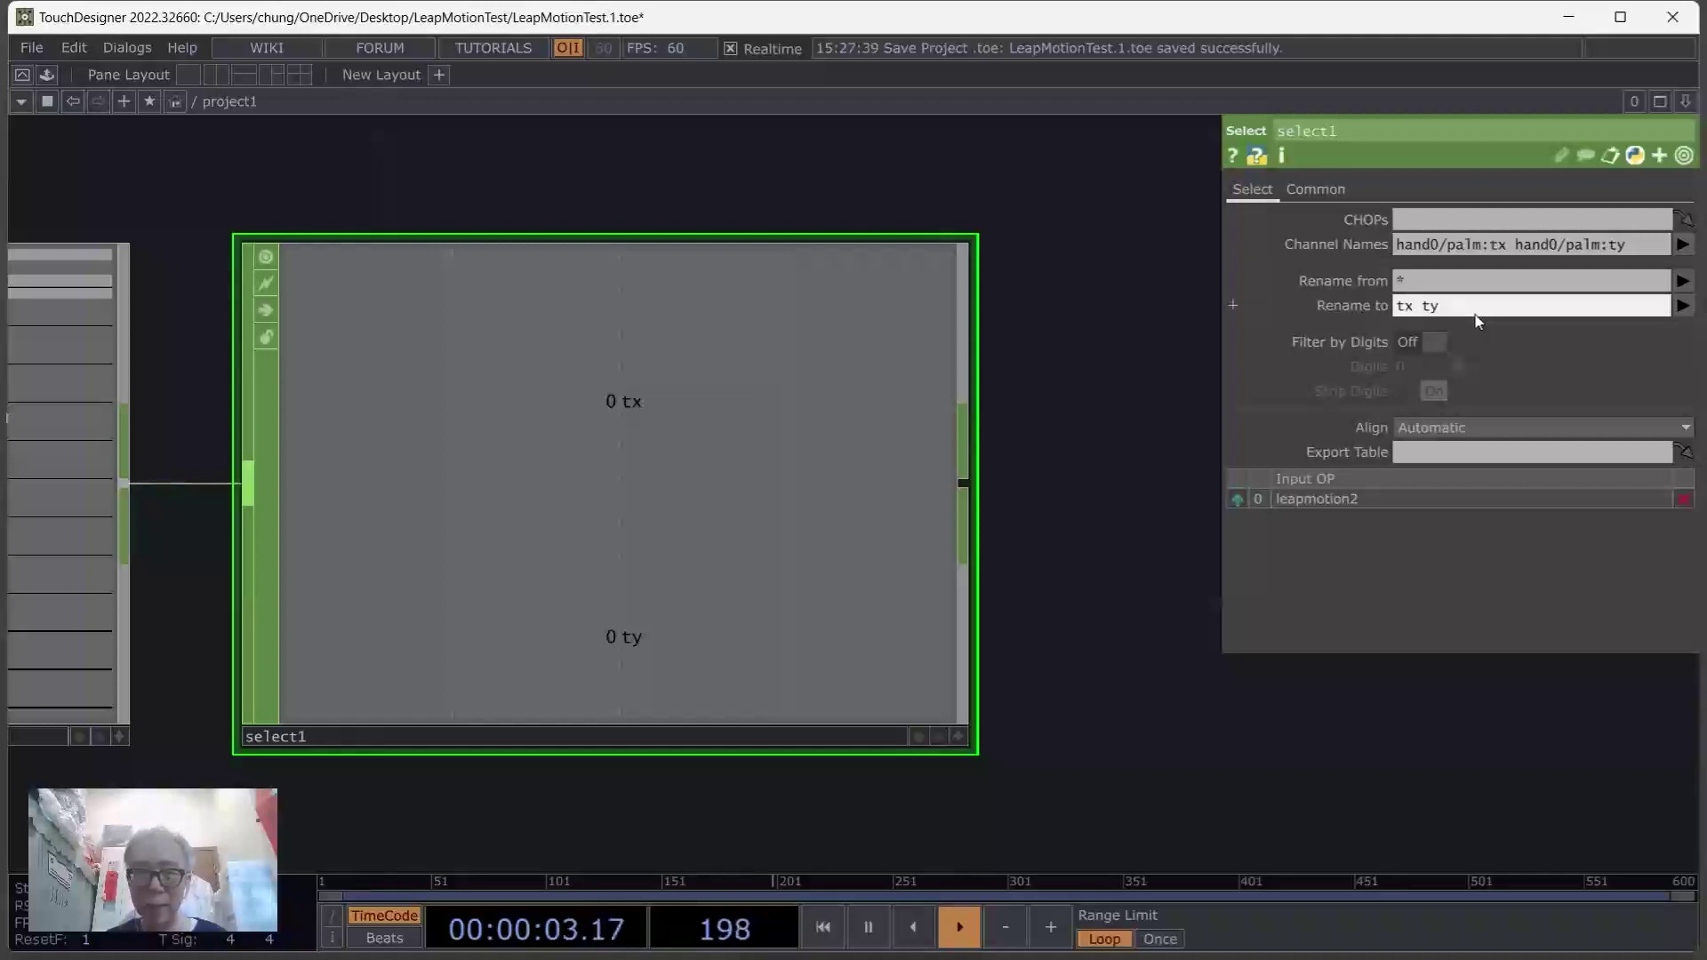
Move out1 further left and select the leapmotion1 TOP
key(h)
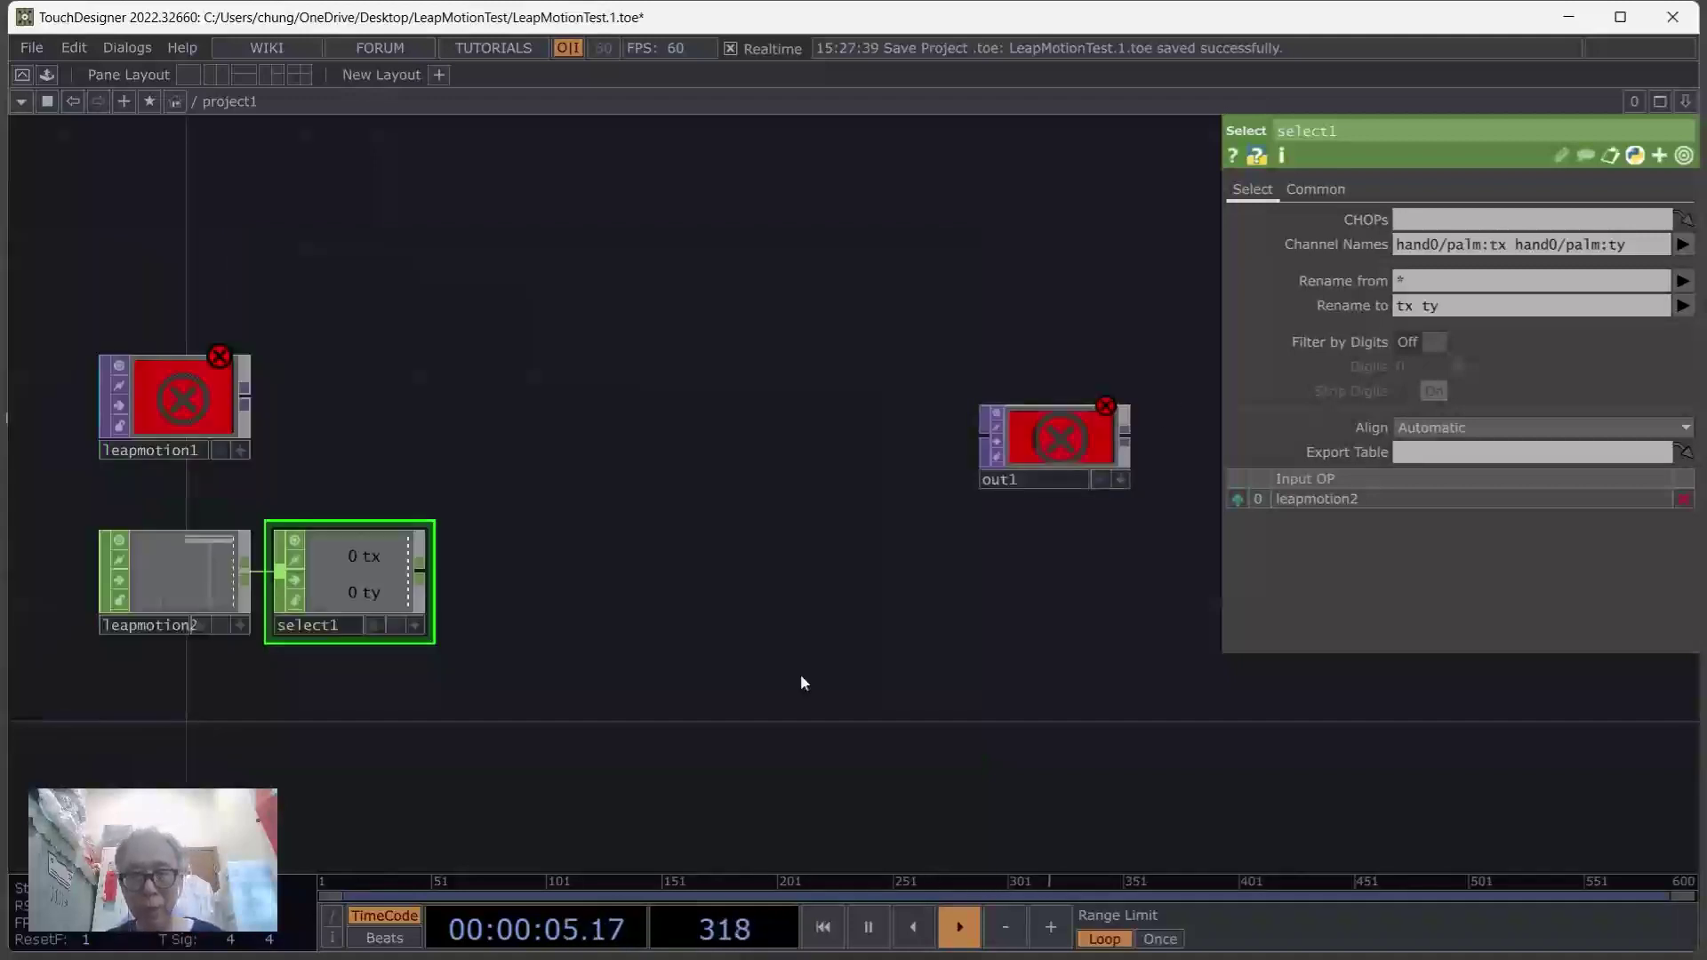
drag(1177, 423, 849, 544)
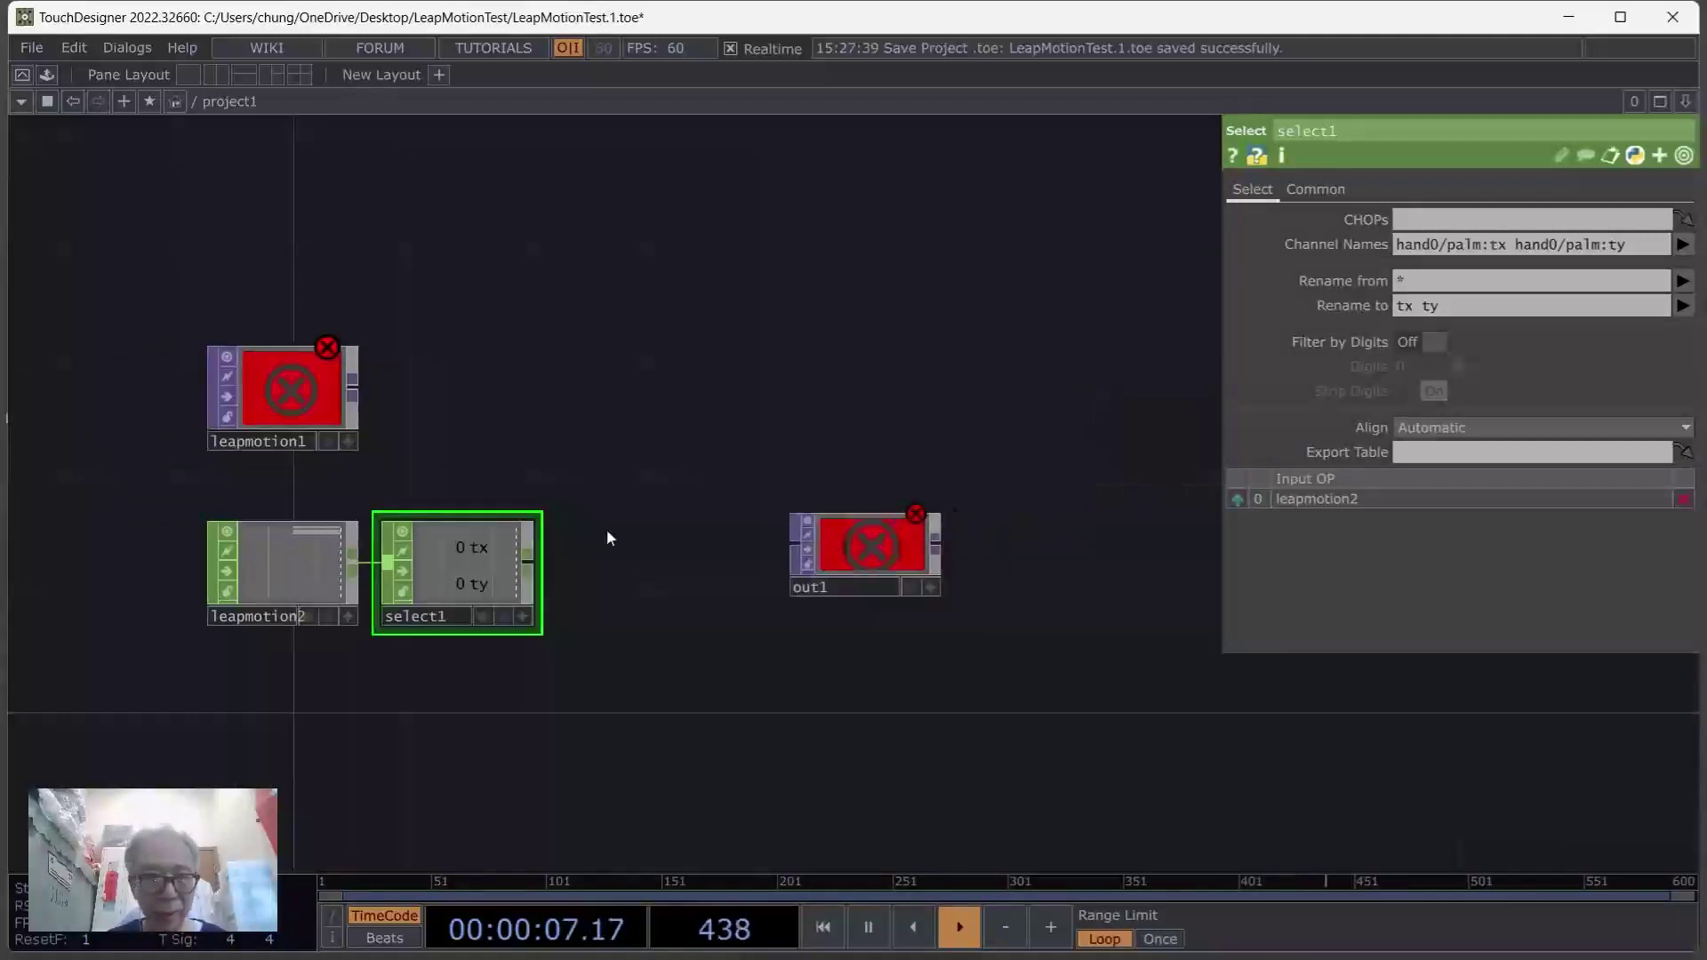
scroll(574, 450, up, 2)
drag(574, 450, 843, 460)
click(408, 404)
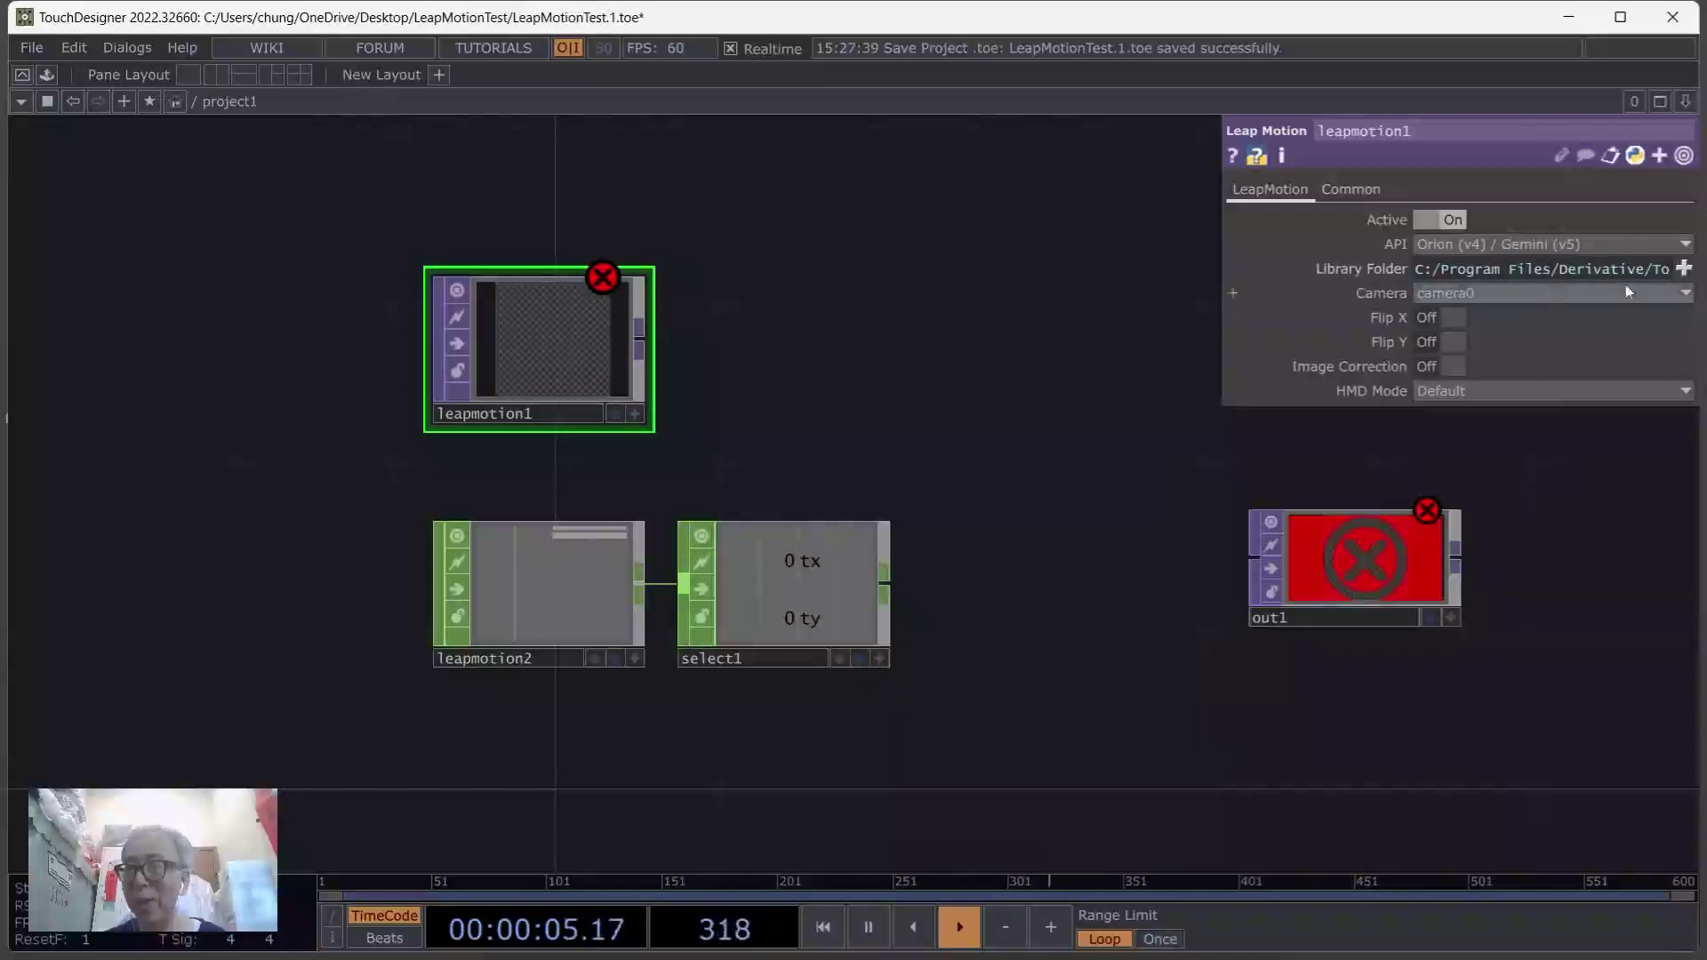
Set leapmotion1's Library Folder to C:/Program Files/Ultraleap/LeapSDK/lib/x64
click(1683, 269)
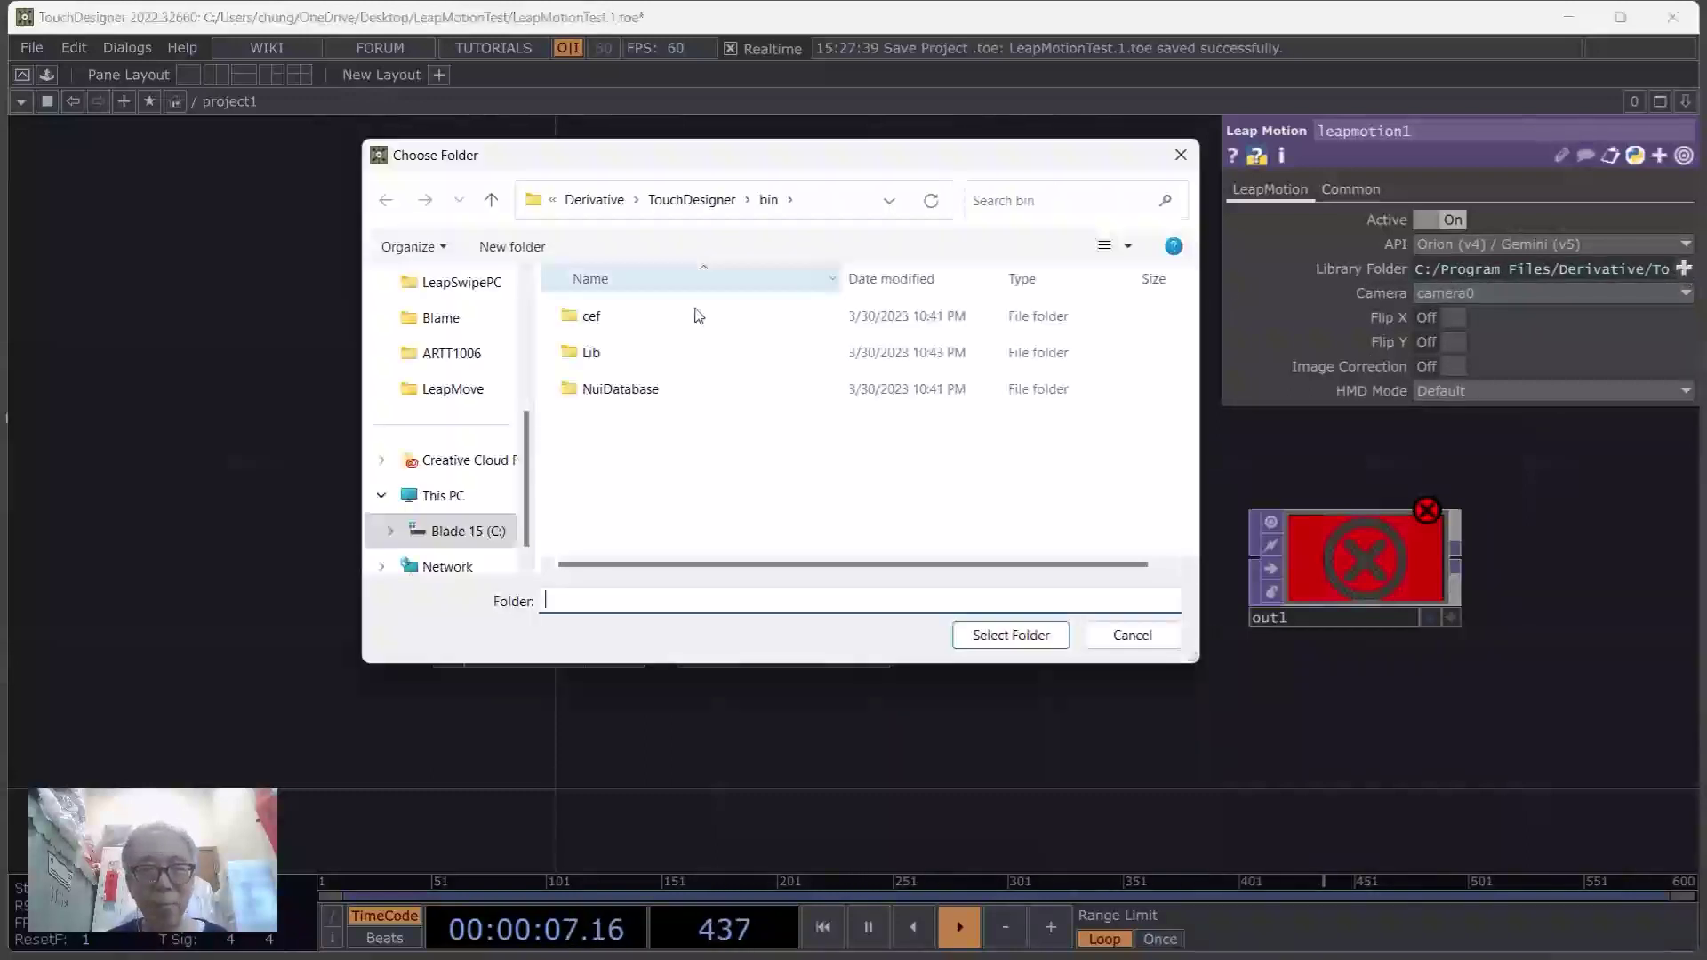
click(460, 532)
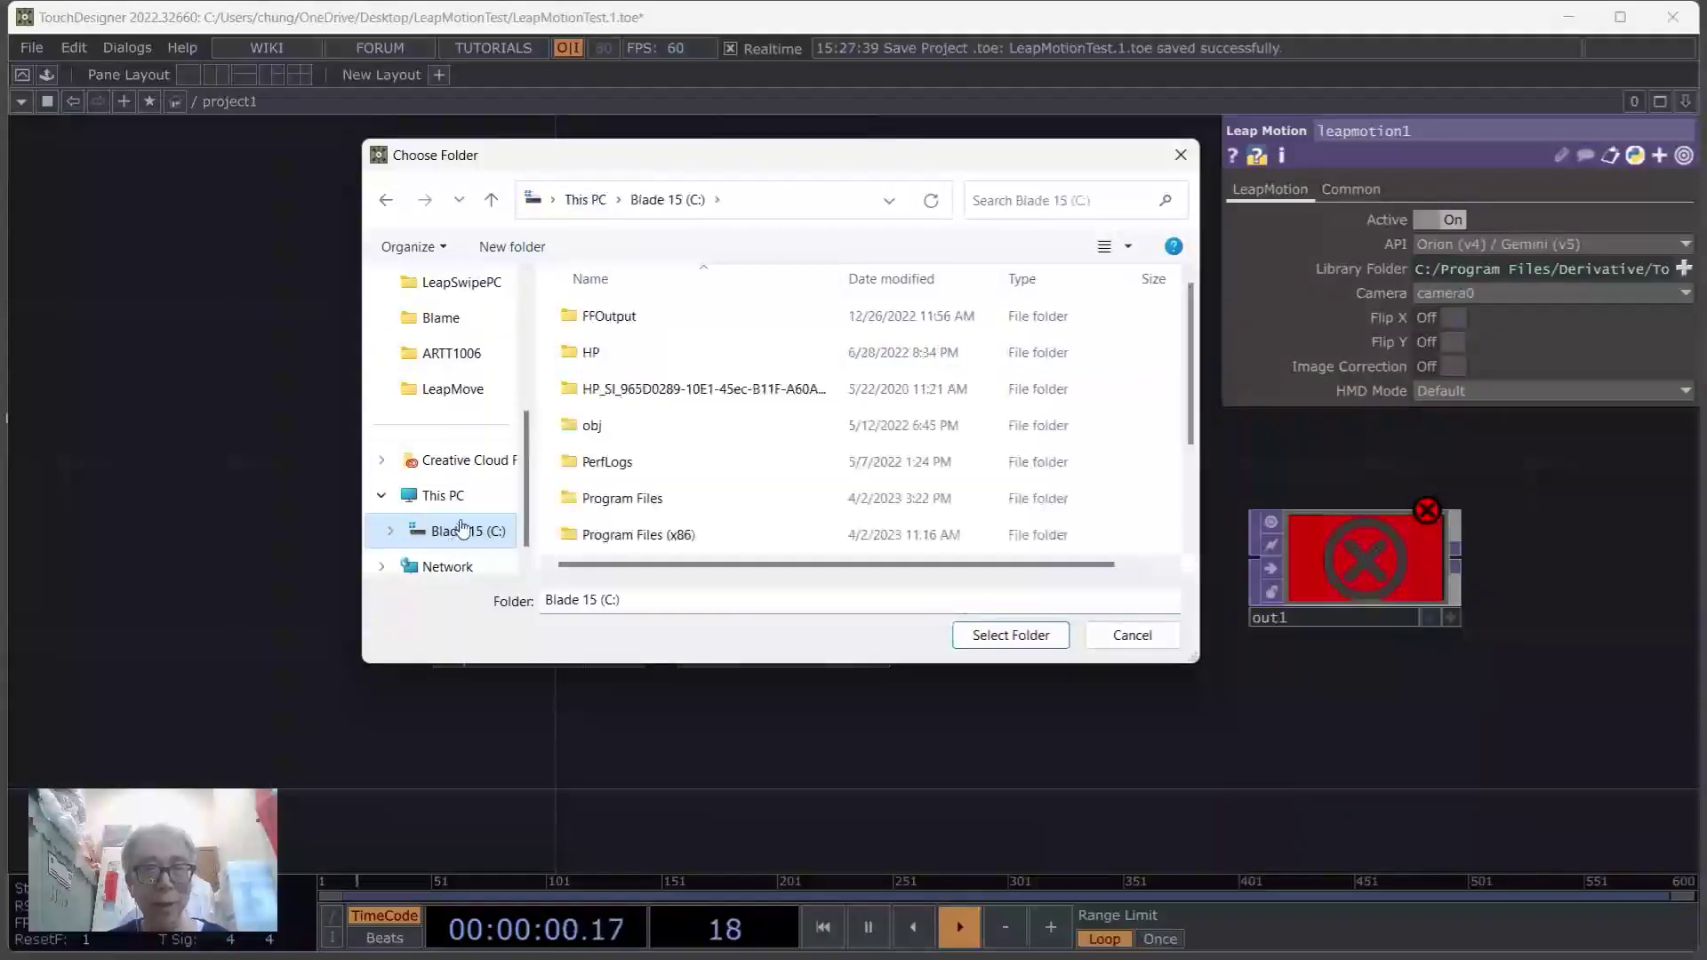
double_click(628, 502)
scroll(736, 432, down, 15)
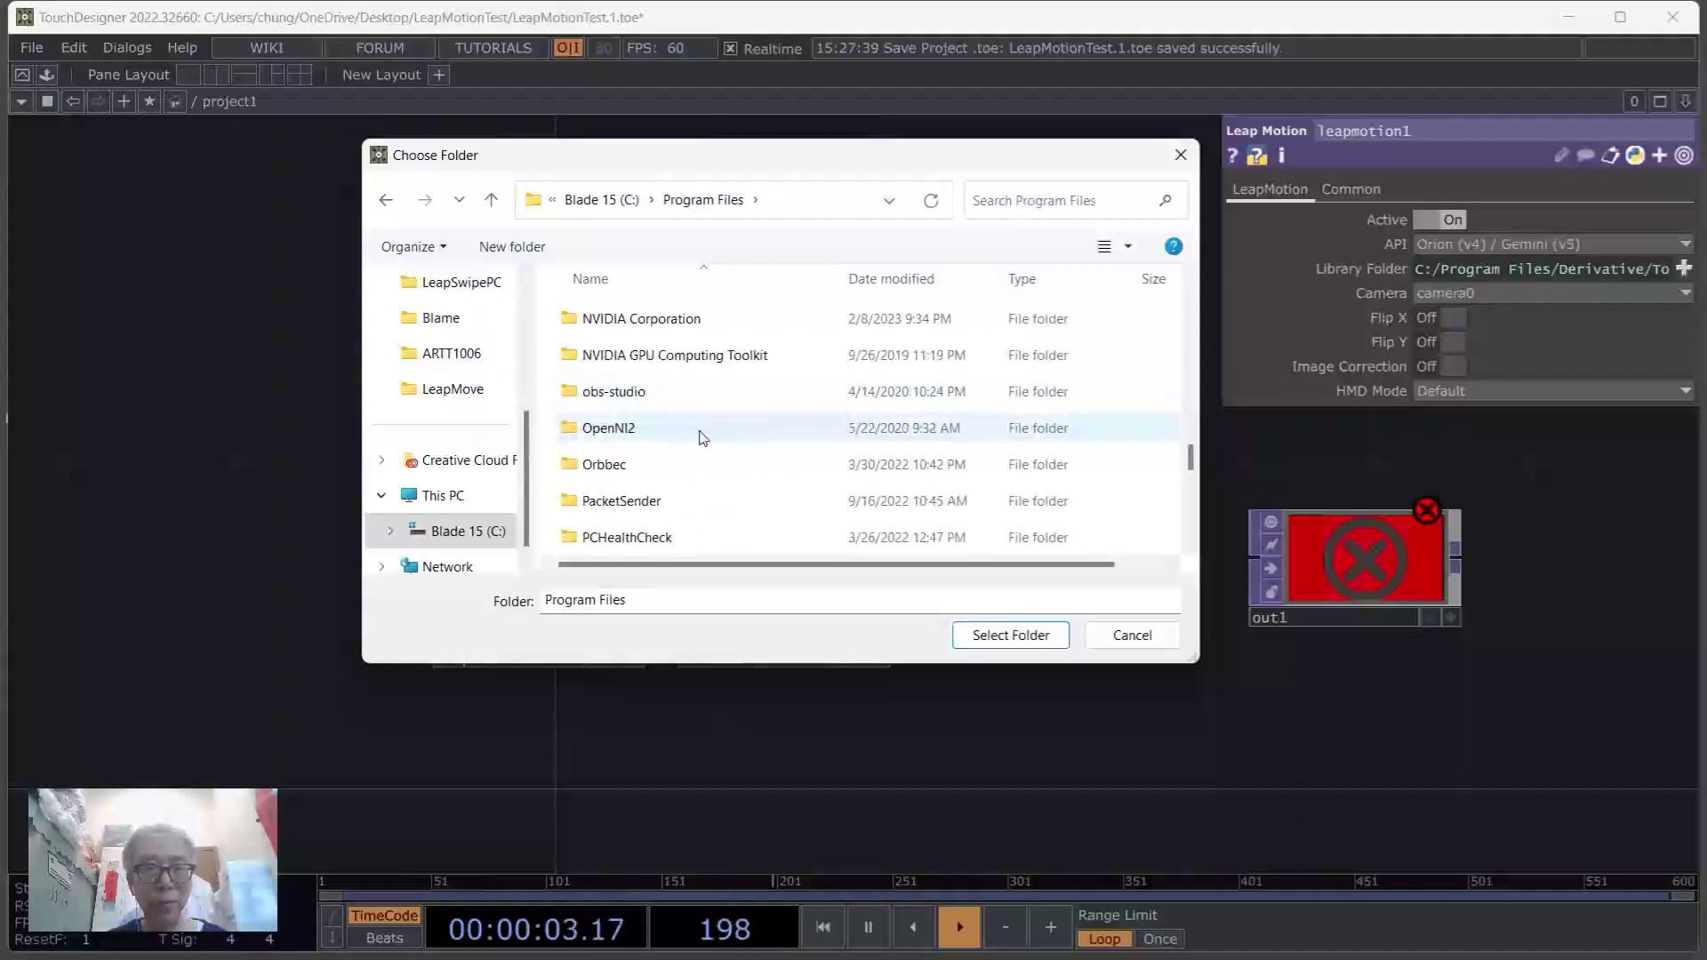
key(u)
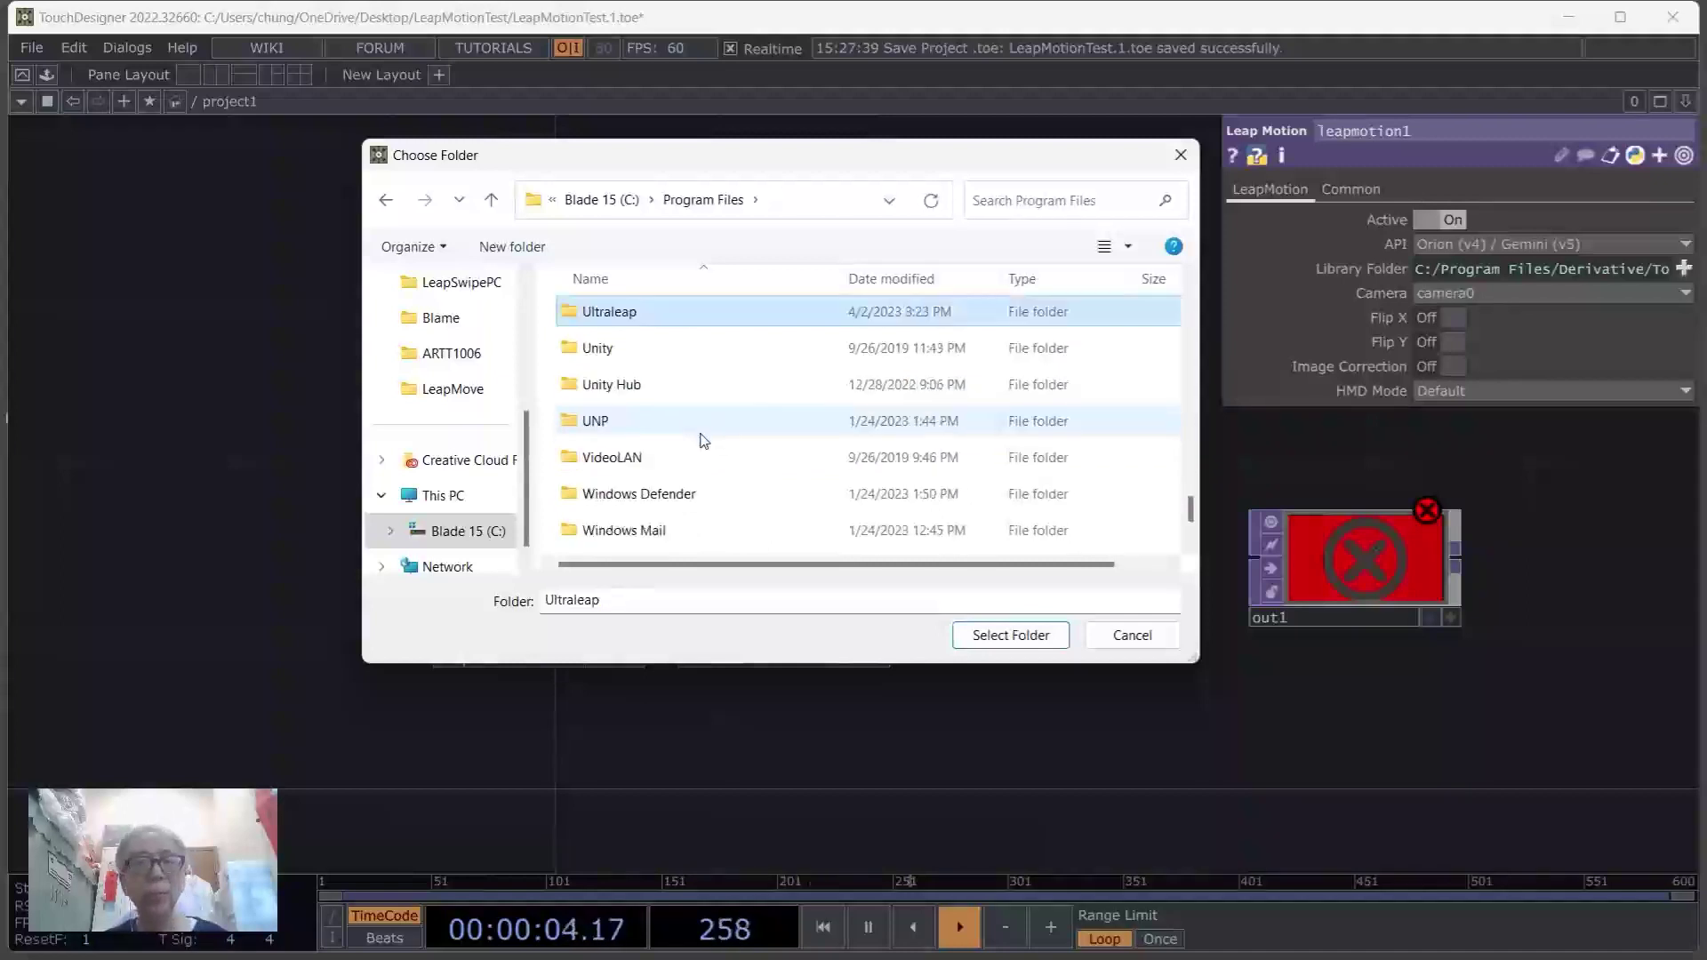
double_click(689, 328)
double_click(656, 355)
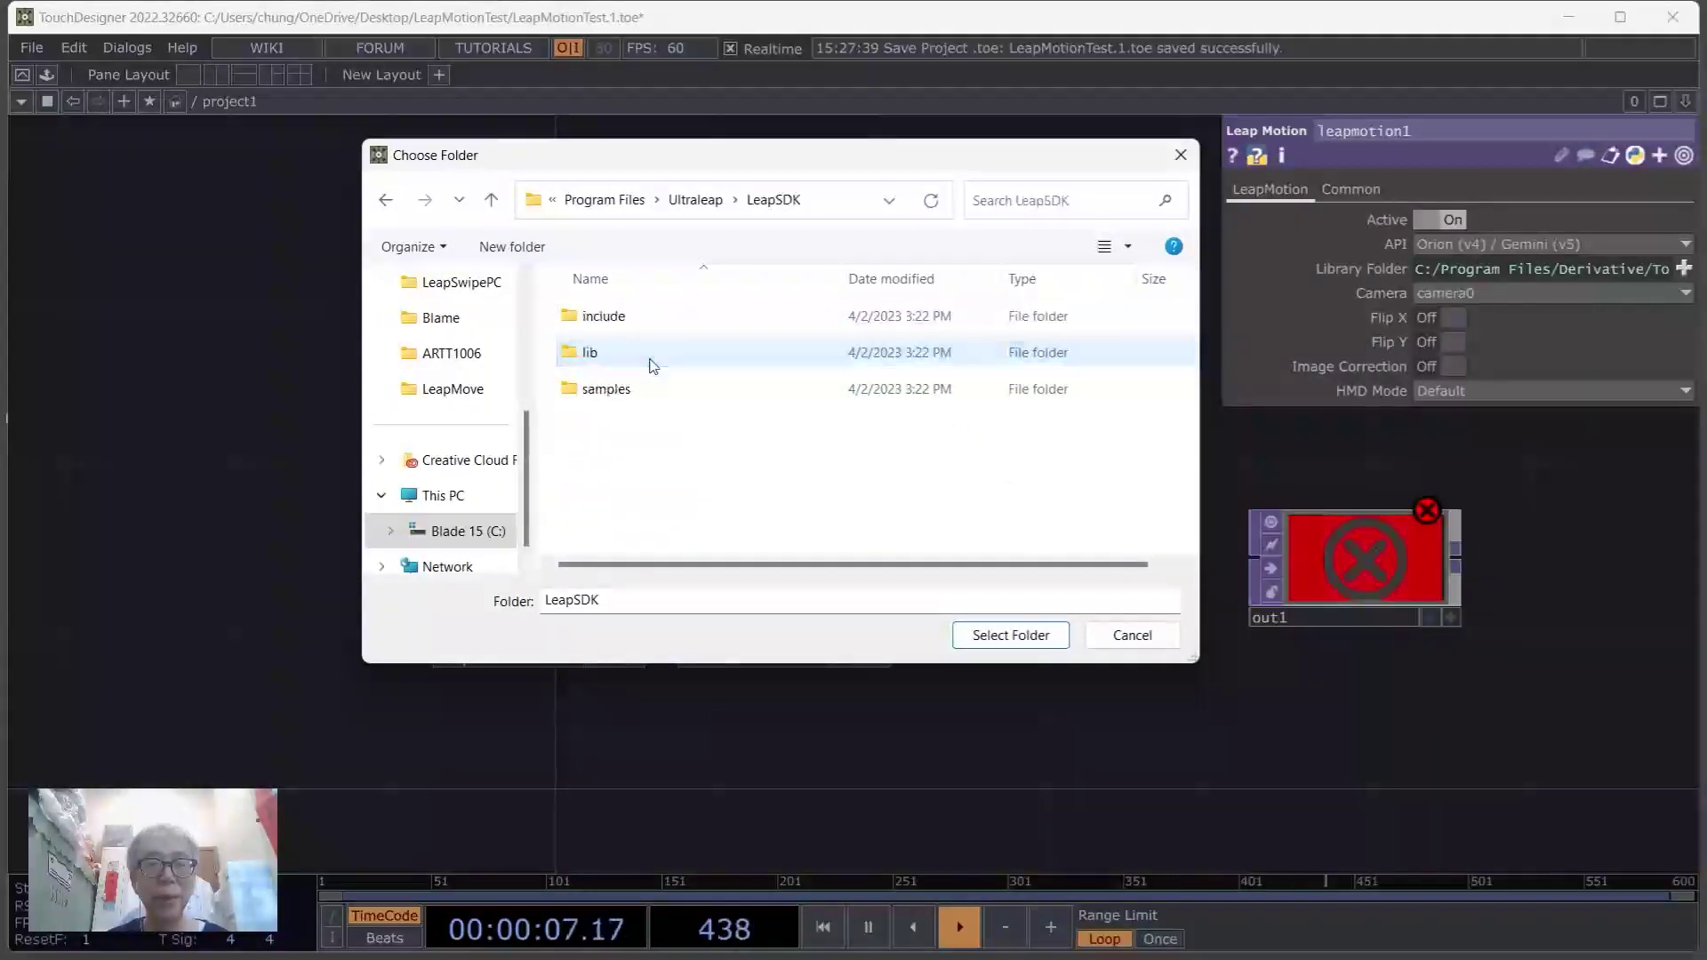
double_click(661, 353)
double_click(655, 354)
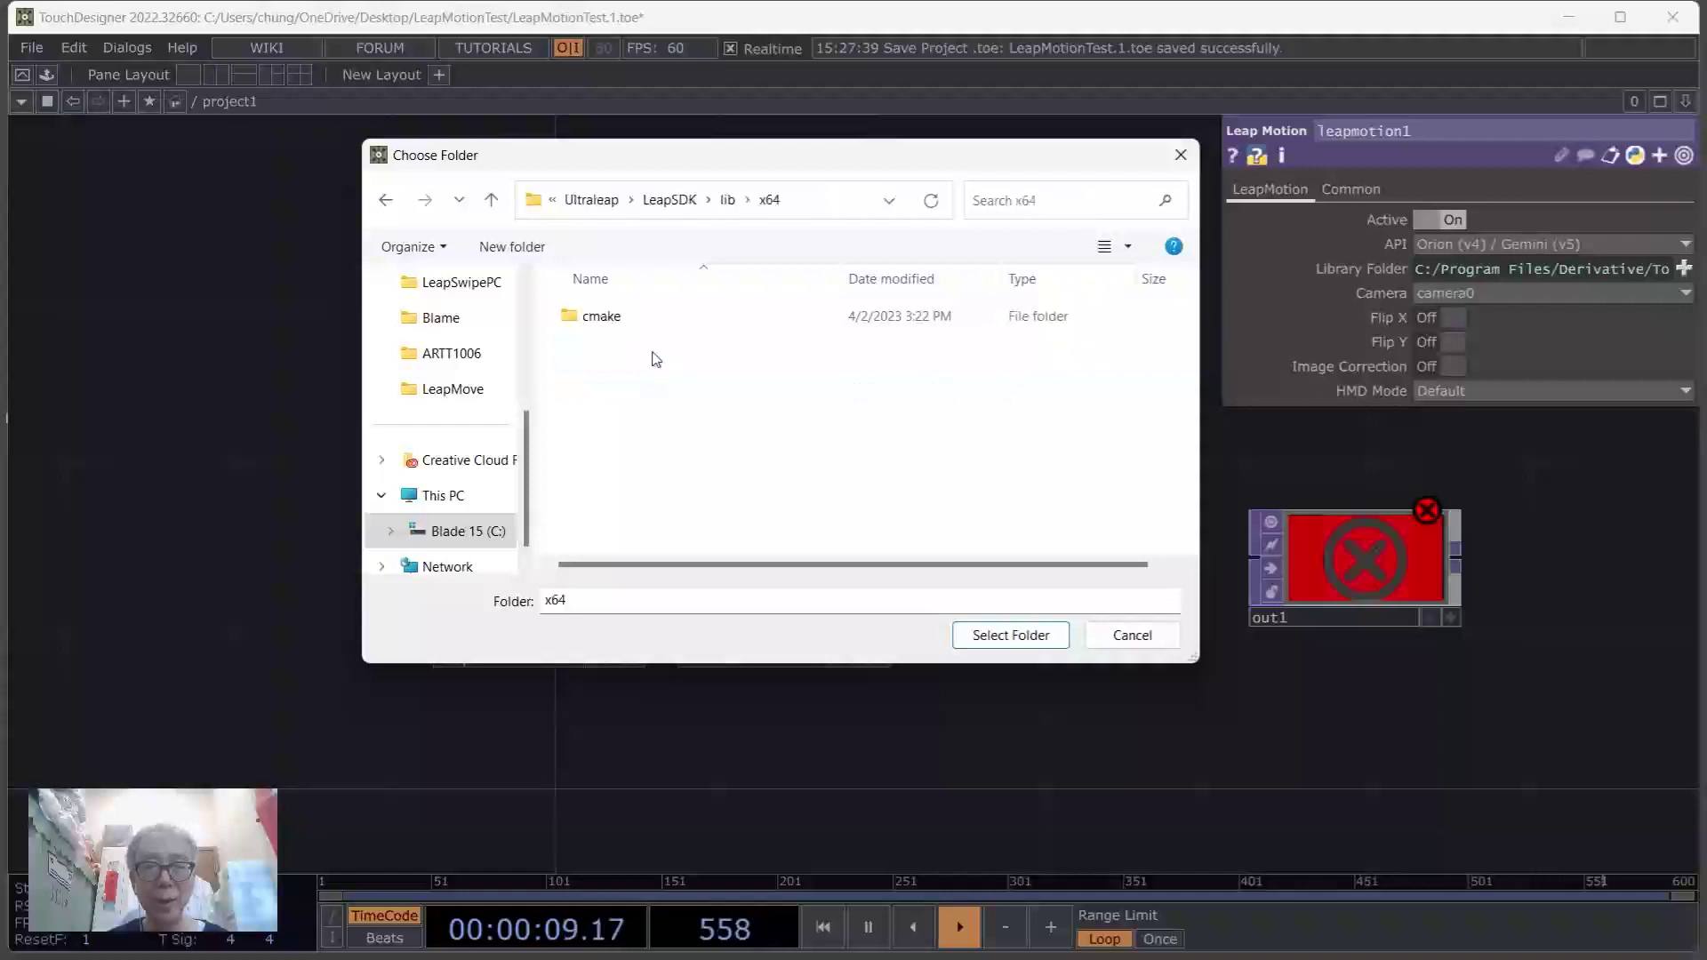
click(1010, 635)
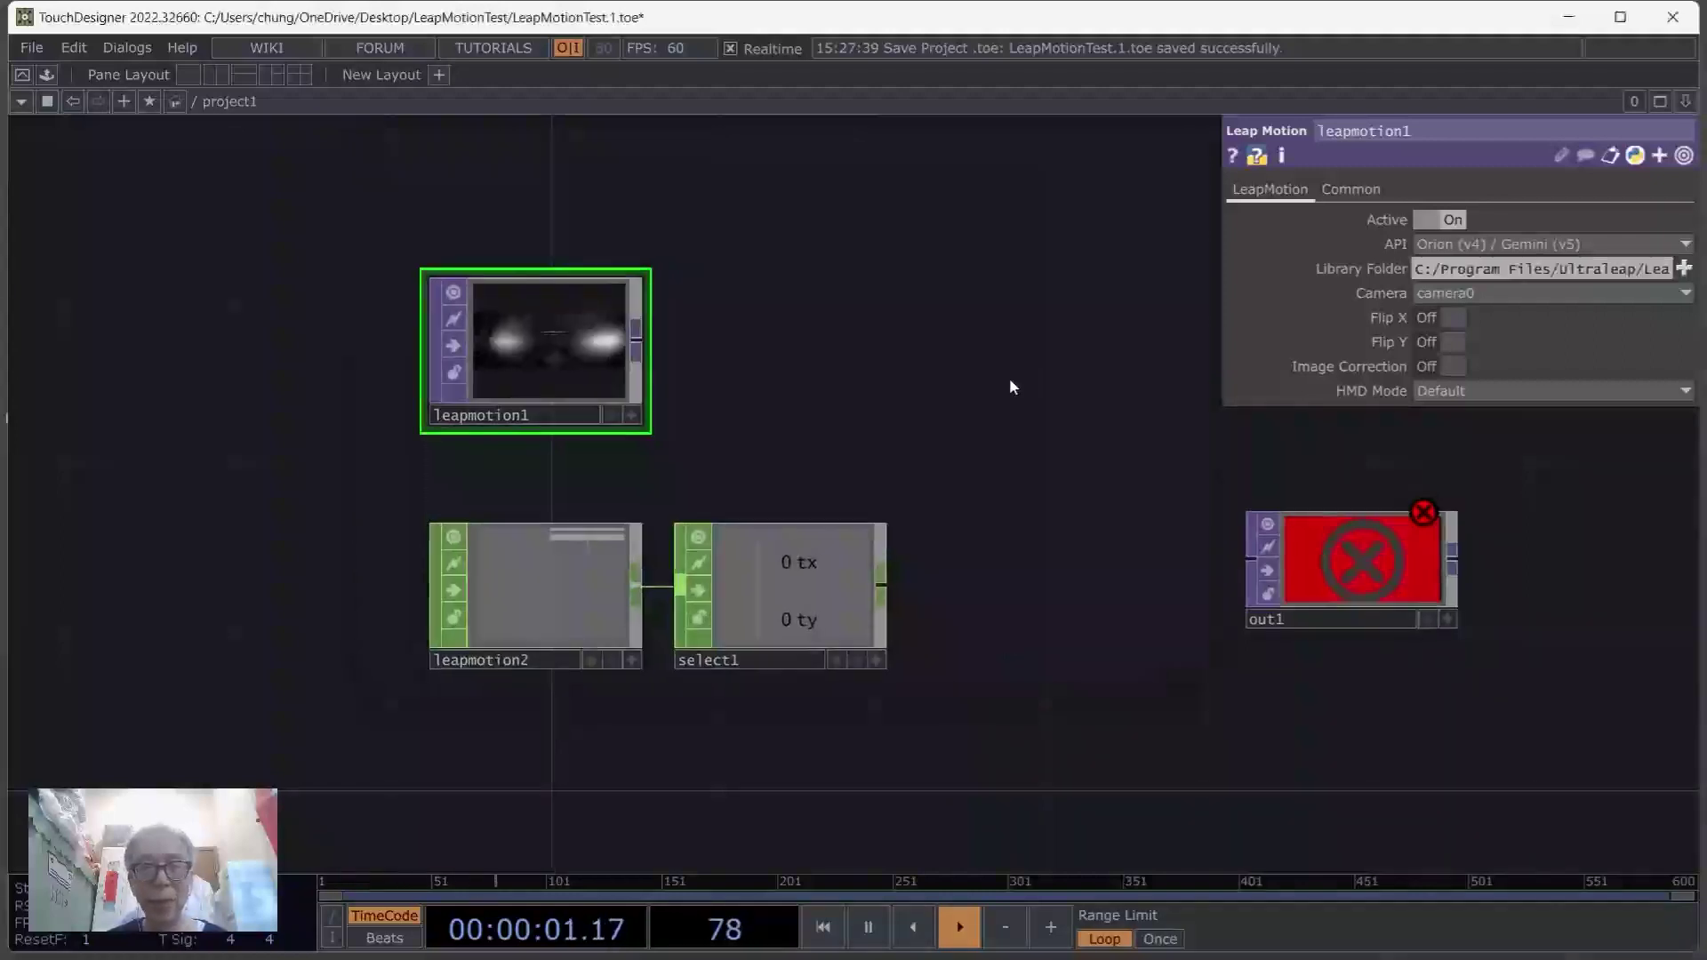
Centre the camera image and save the project as LeapMotionTest.2.toe
drag(863, 348, 1084, 345)
scroll(974, 381, up, 3)
scroll(1017, 384, up, 2)
drag(973, 400, 1073, 452)
click(30, 51)
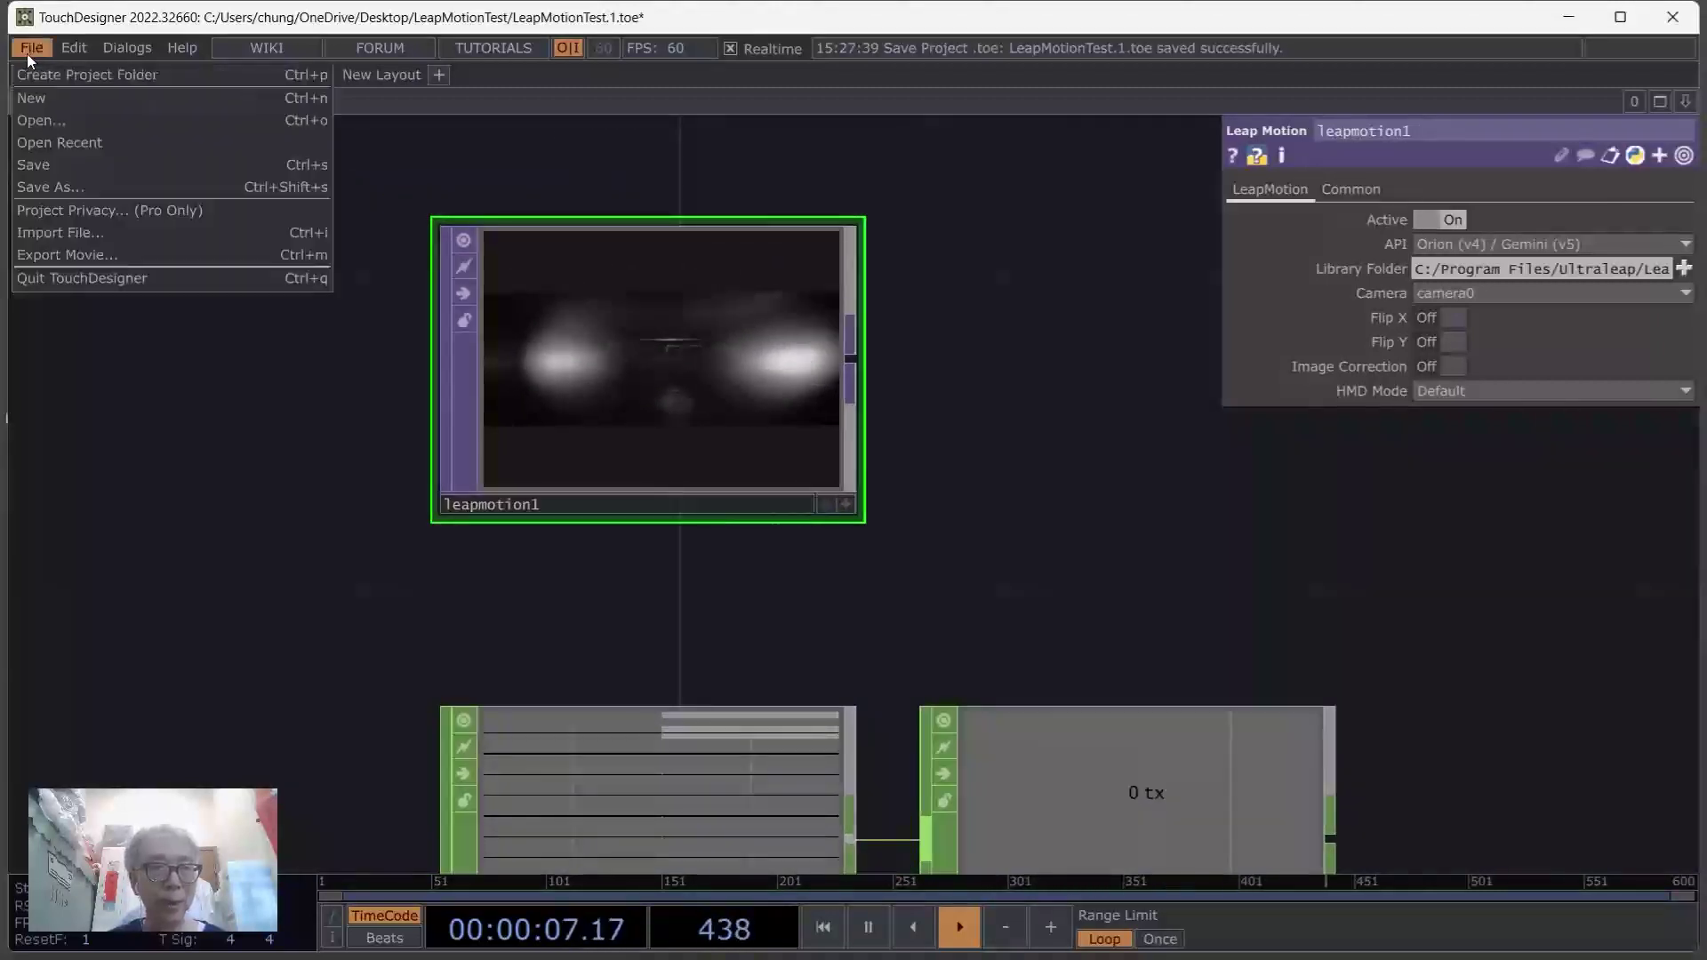
click(60, 164)
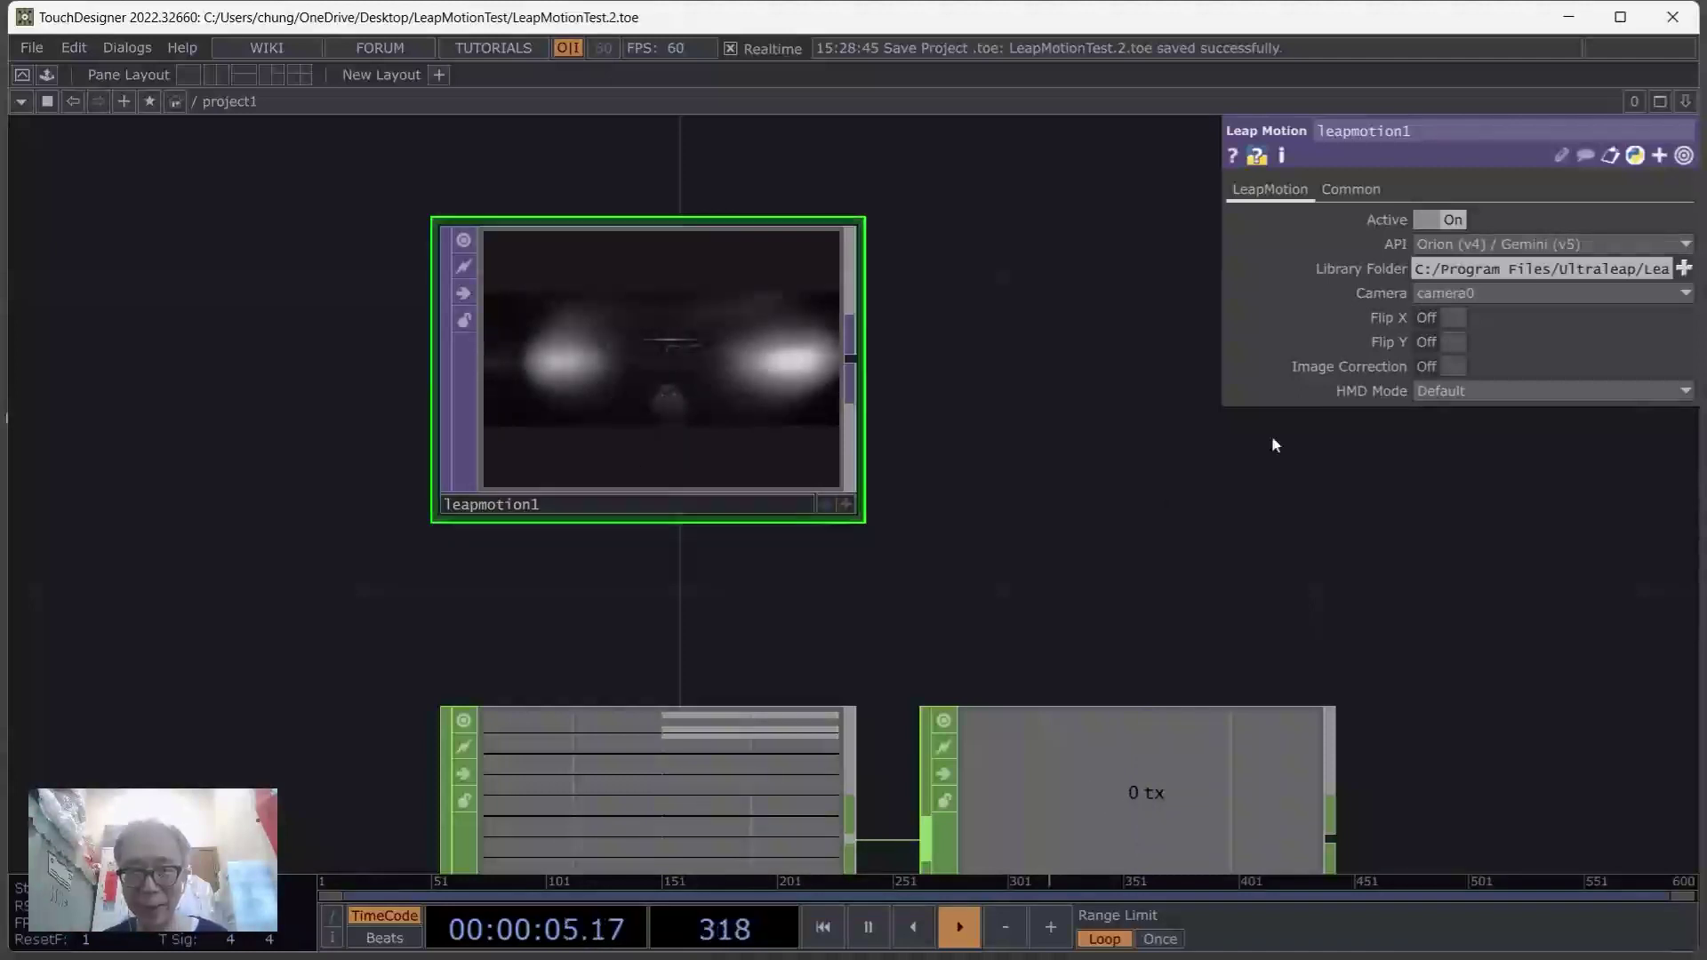
Bring leapmotion2, select1 and out1 into view and save again as LeapMotionTest.3.toe
drag(1272, 435, 1006, 248)
drag(1092, 392, 1137, 382)
drag(1473, 630, 1404, 514)
drag(827, 264, 889, 274)
scroll(454, 317, down, 3)
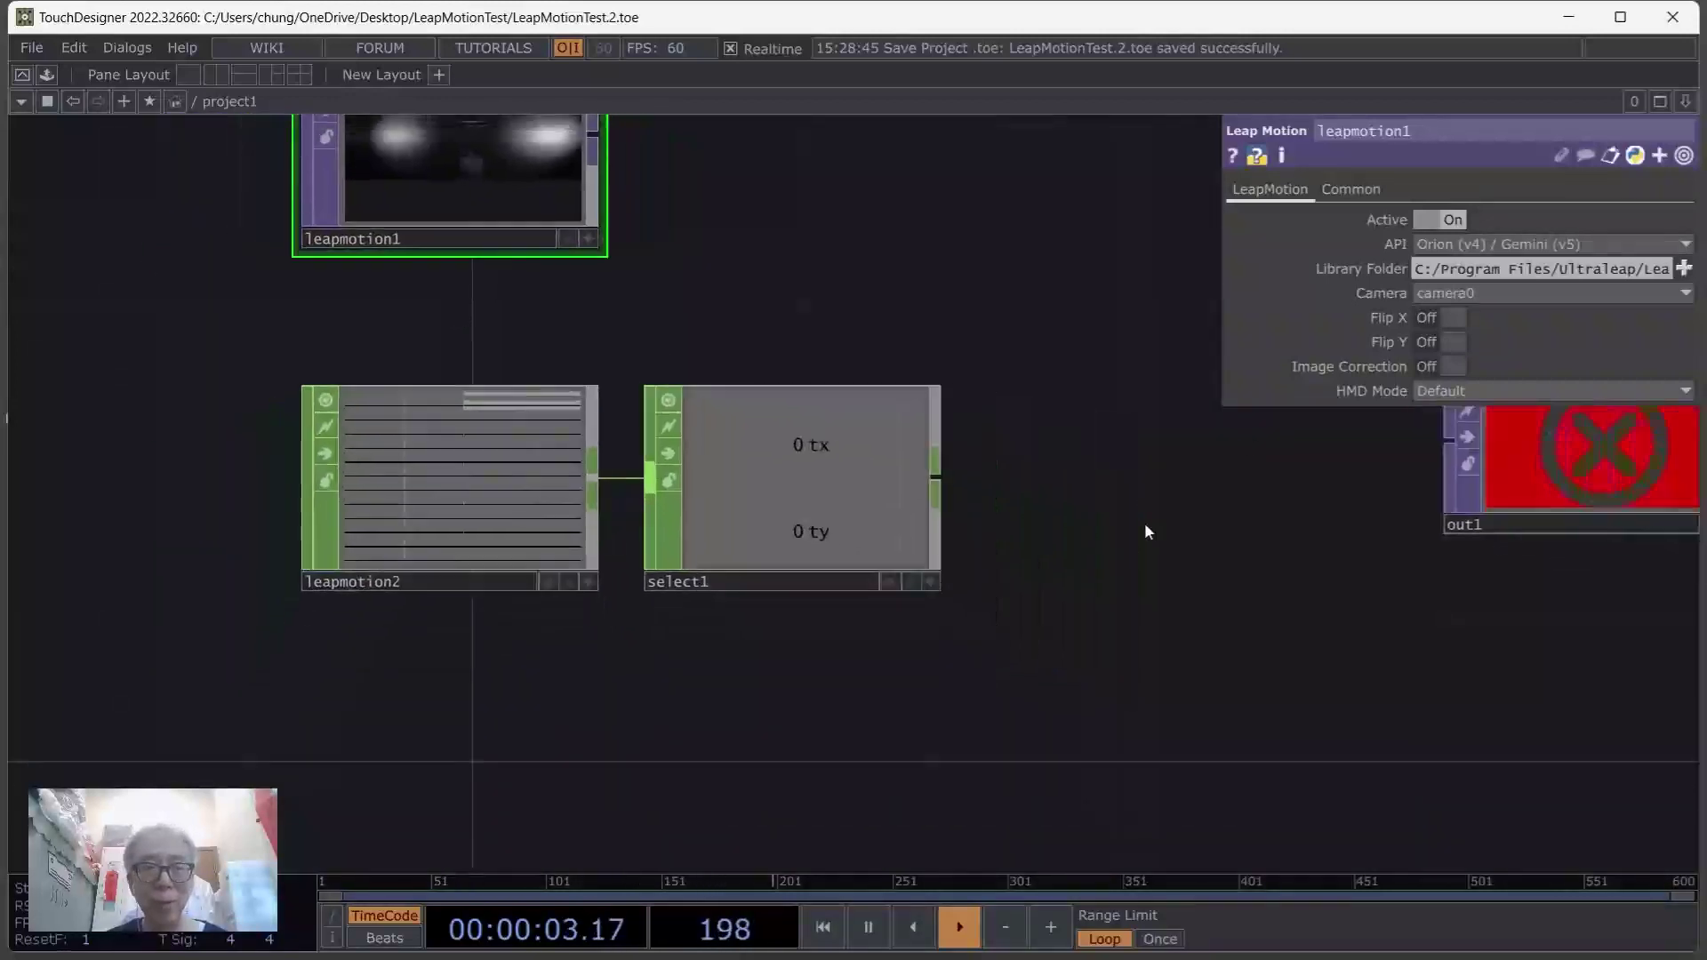
scroll(1145, 525, up, 3)
drag(758, 228, 821, 265)
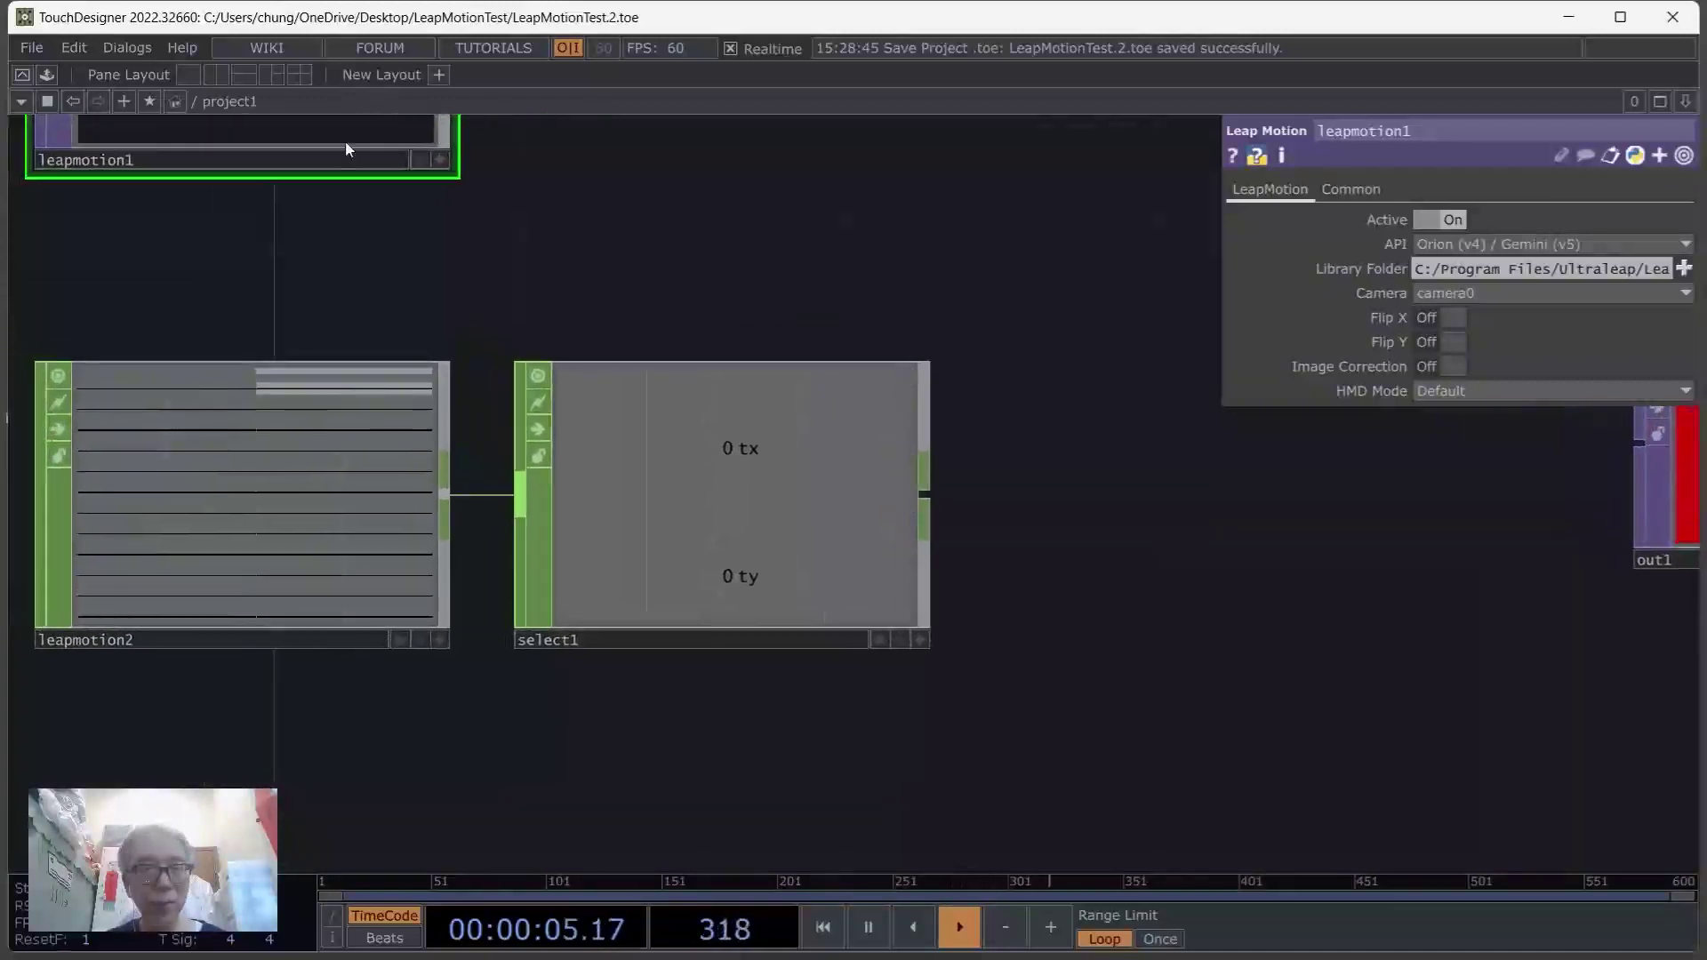
click(29, 47)
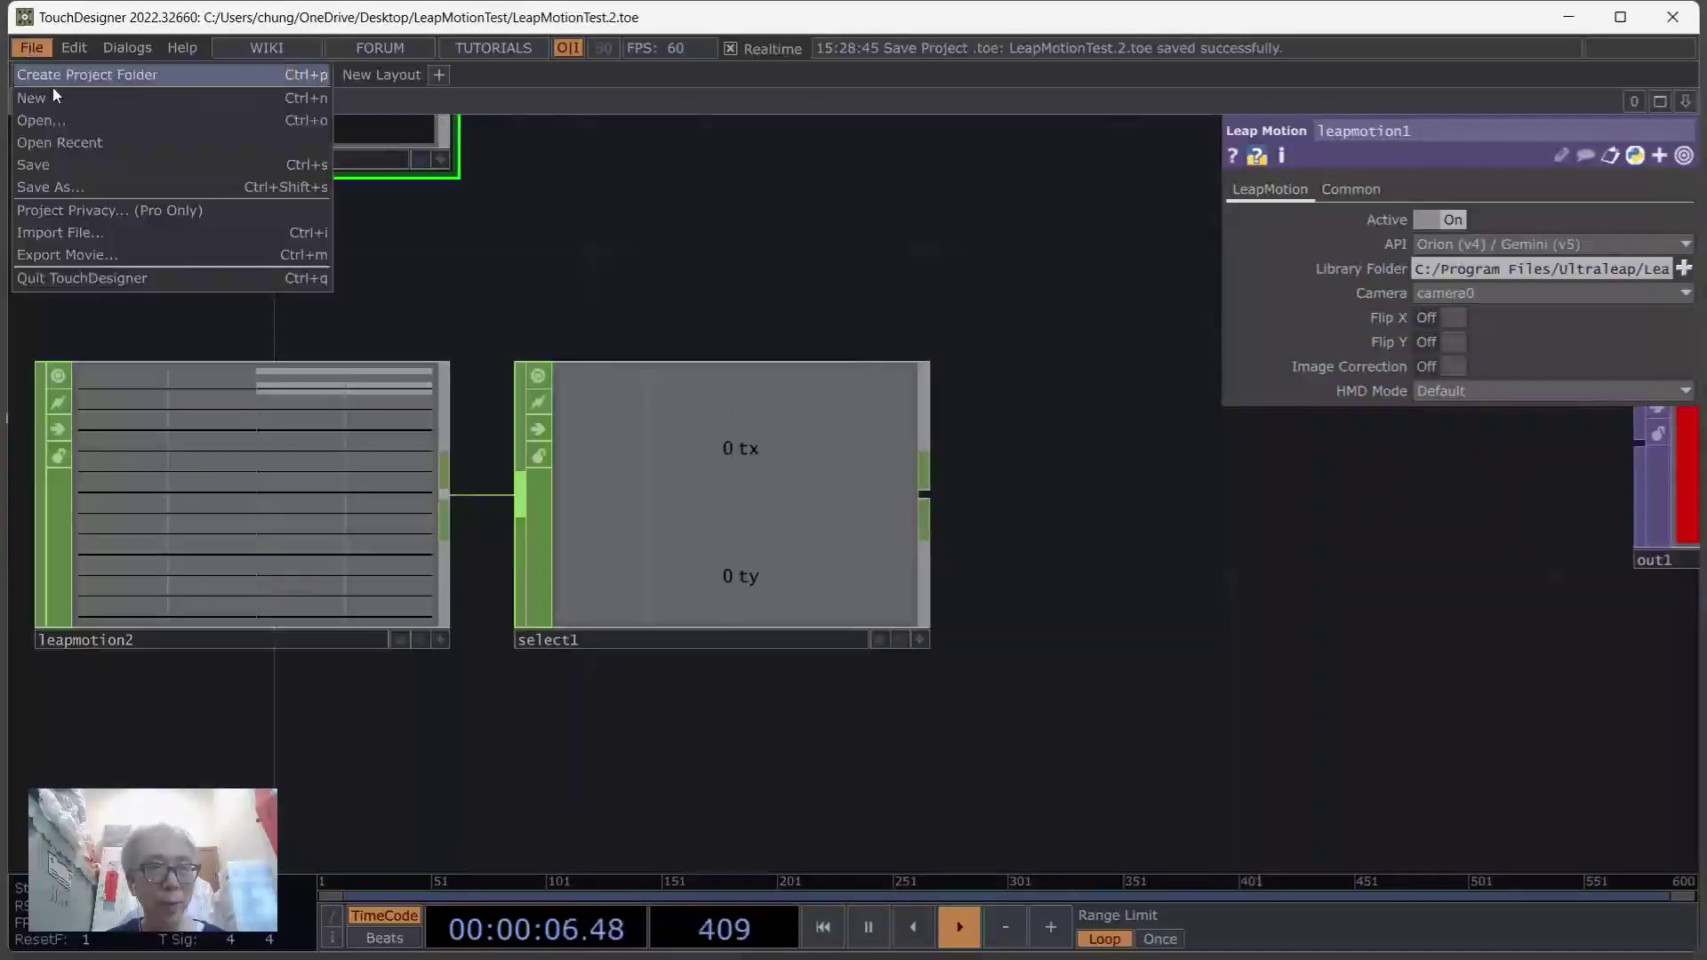
click(51, 170)
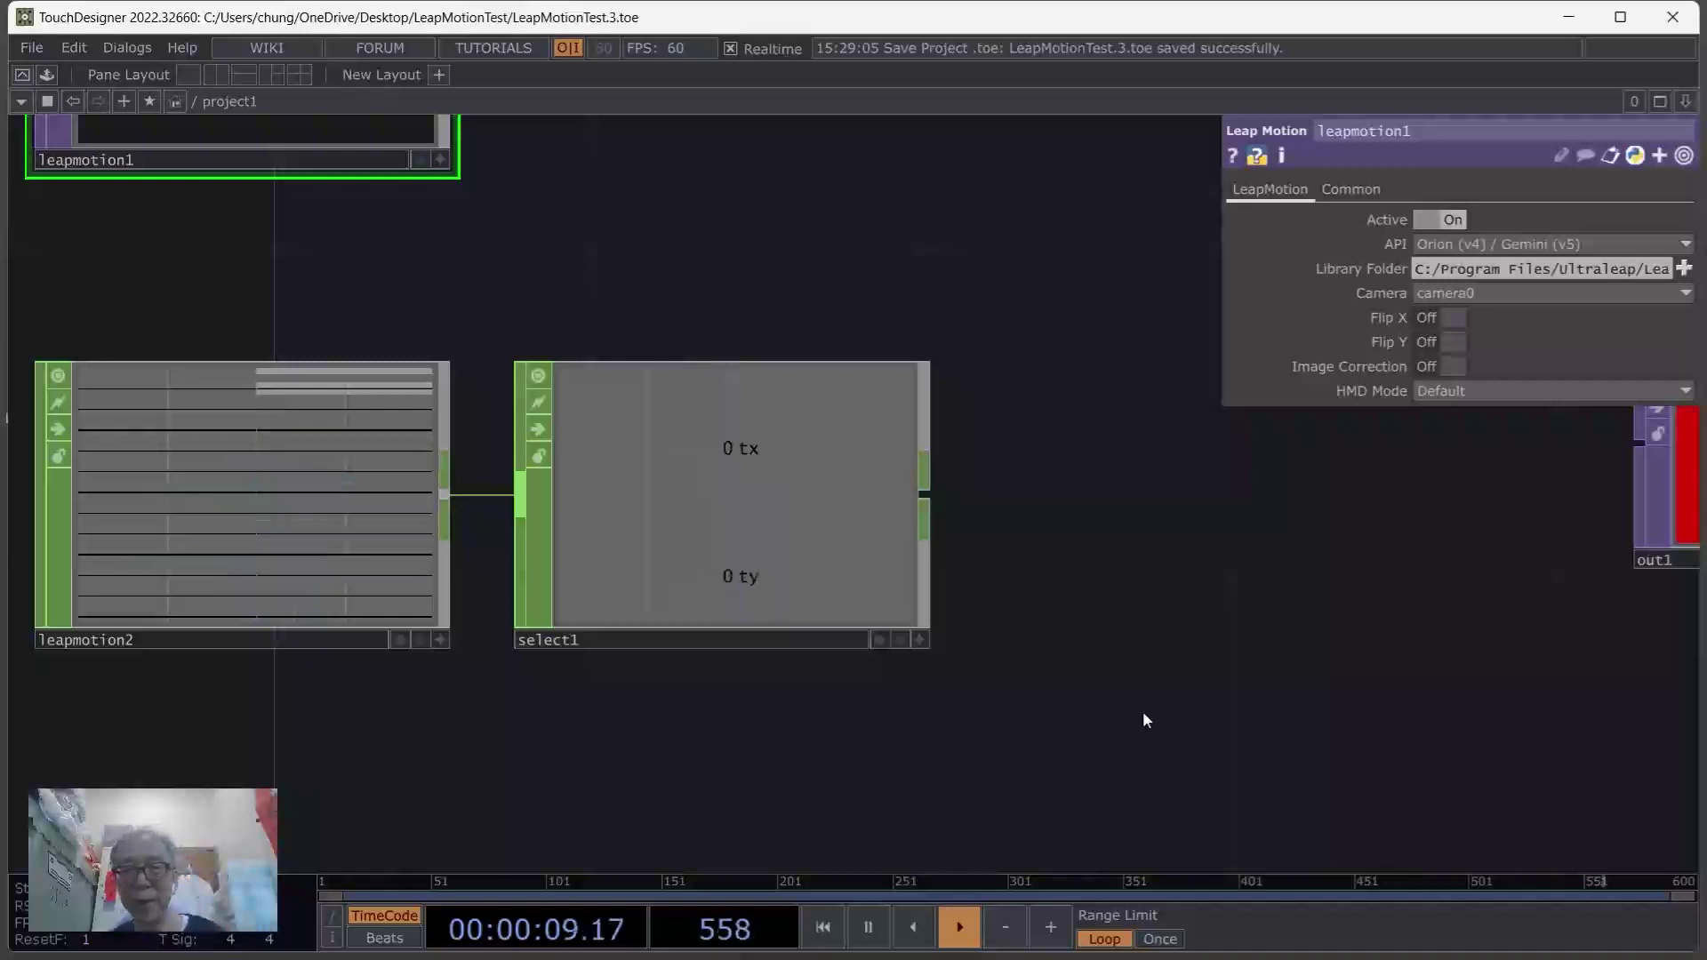
Zoom in on leapmotion2 and select it to show its Setup parameters
drag(1175, 633, 1533, 676)
scroll(1364, 619, up, 2)
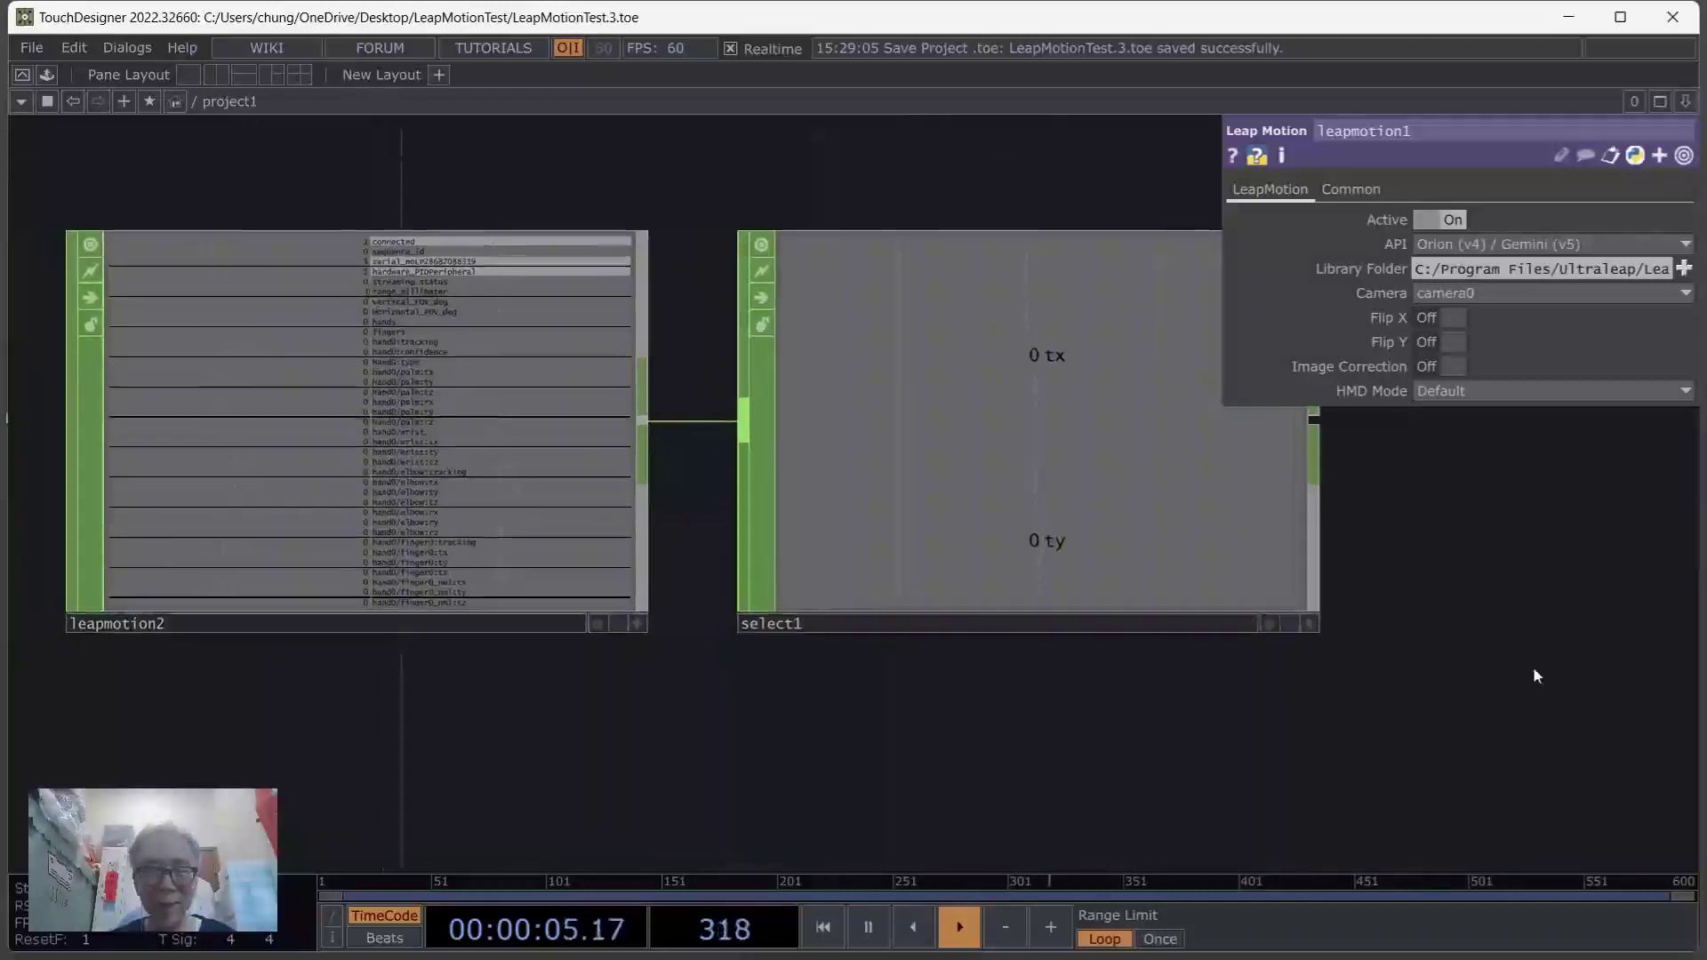
drag(866, 760, 941, 789)
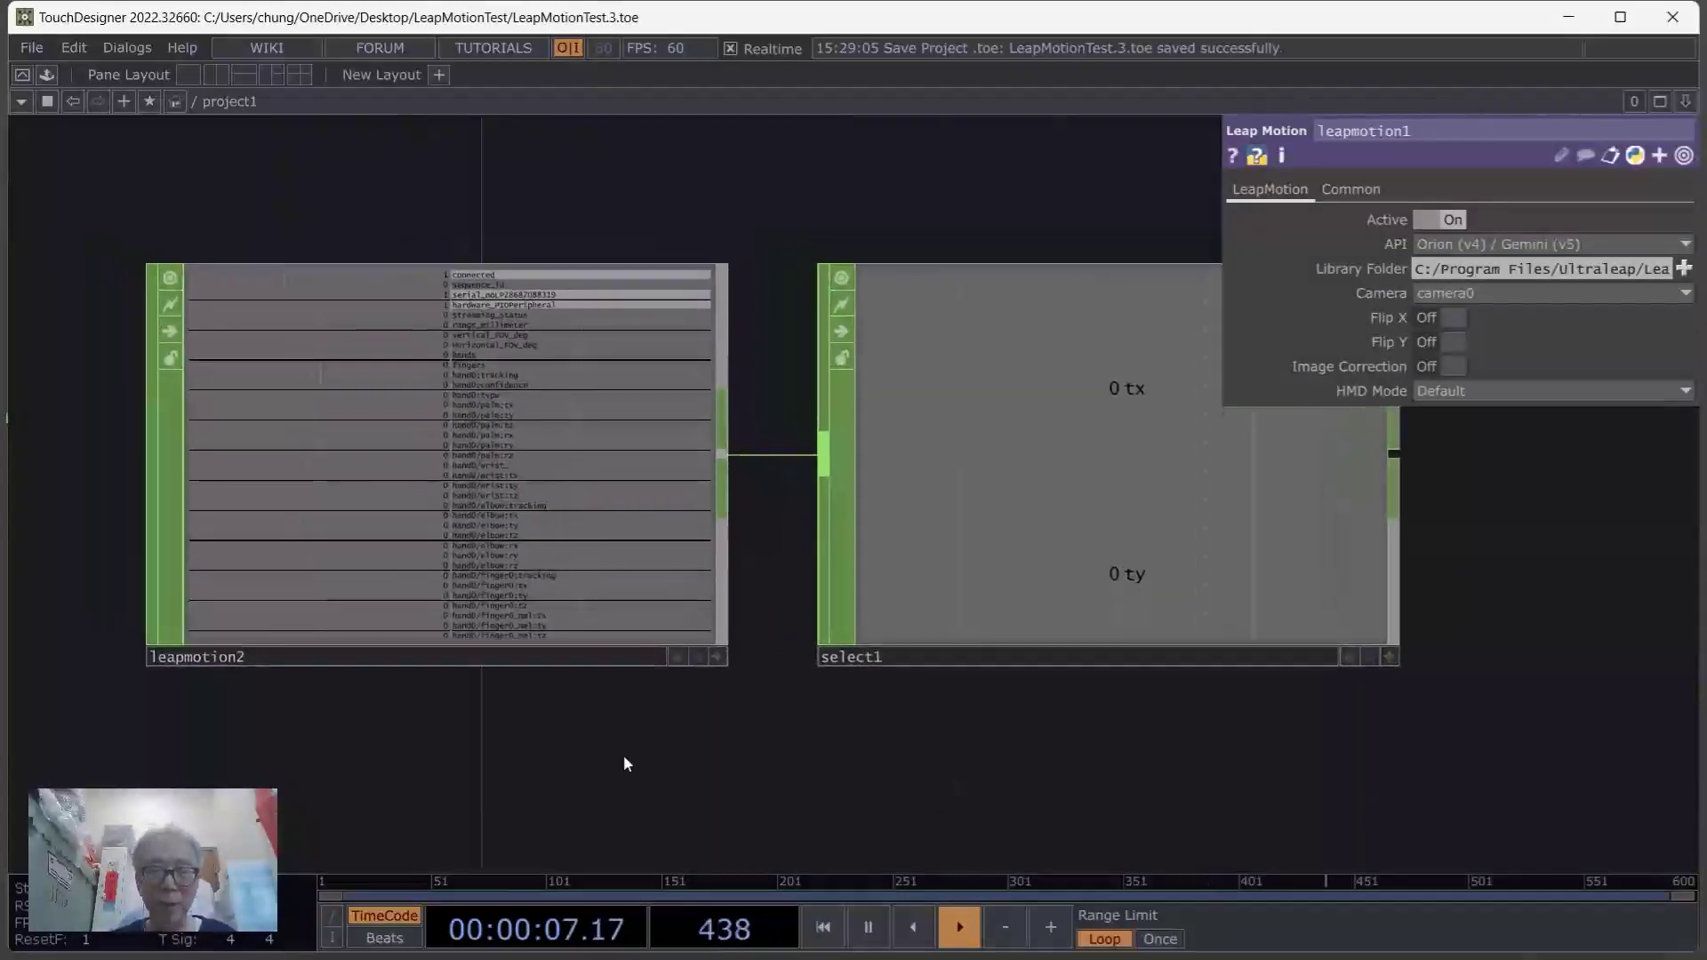
scroll(591, 768, up, 2)
drag(572, 749, 749, 819)
drag(999, 733, 1036, 827)
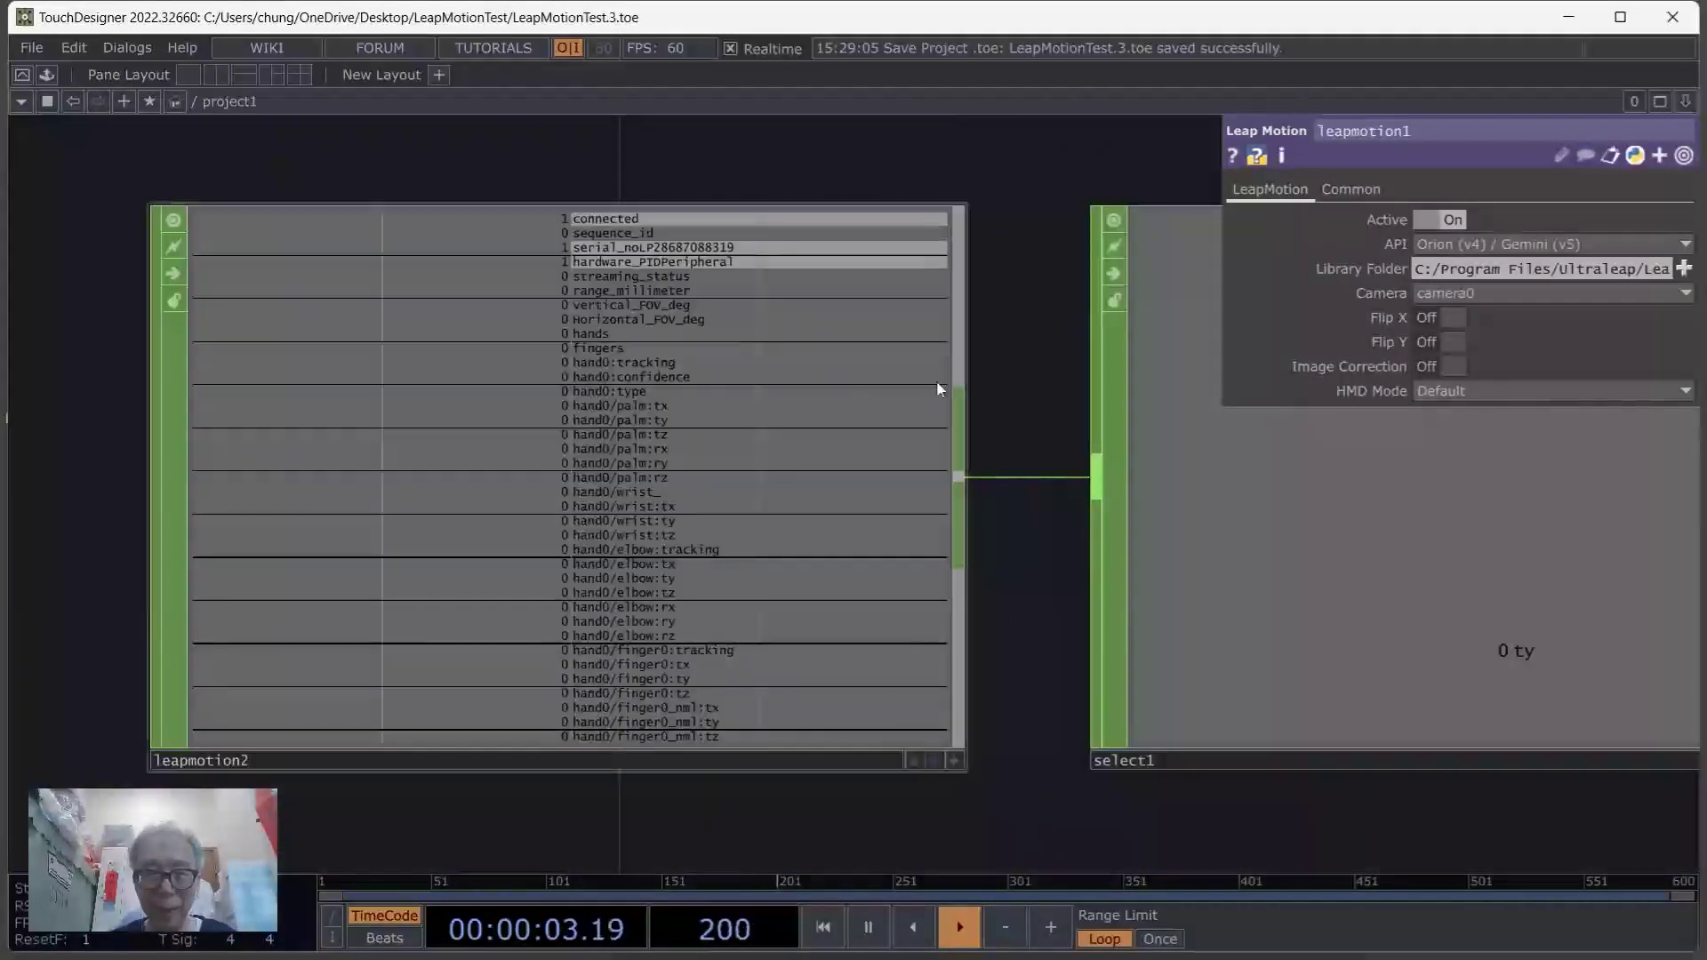
click(836, 395)
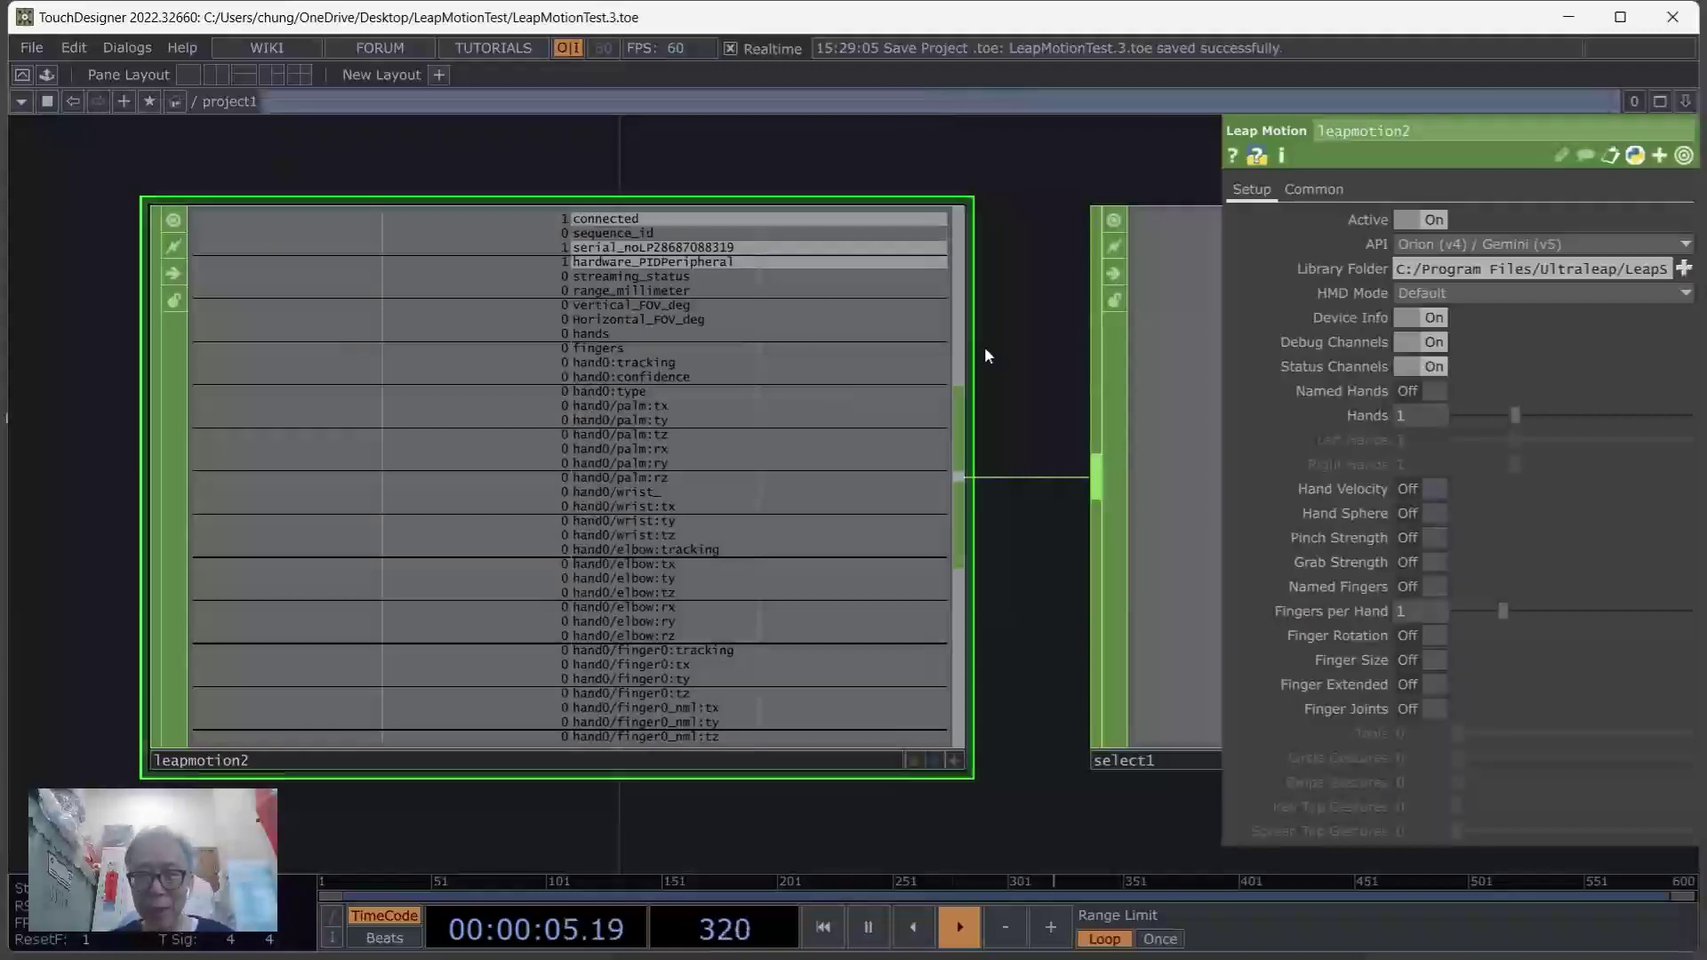
Centre select1 to watch its live palm tx and ty values
drag(1036, 317, 1092, 316)
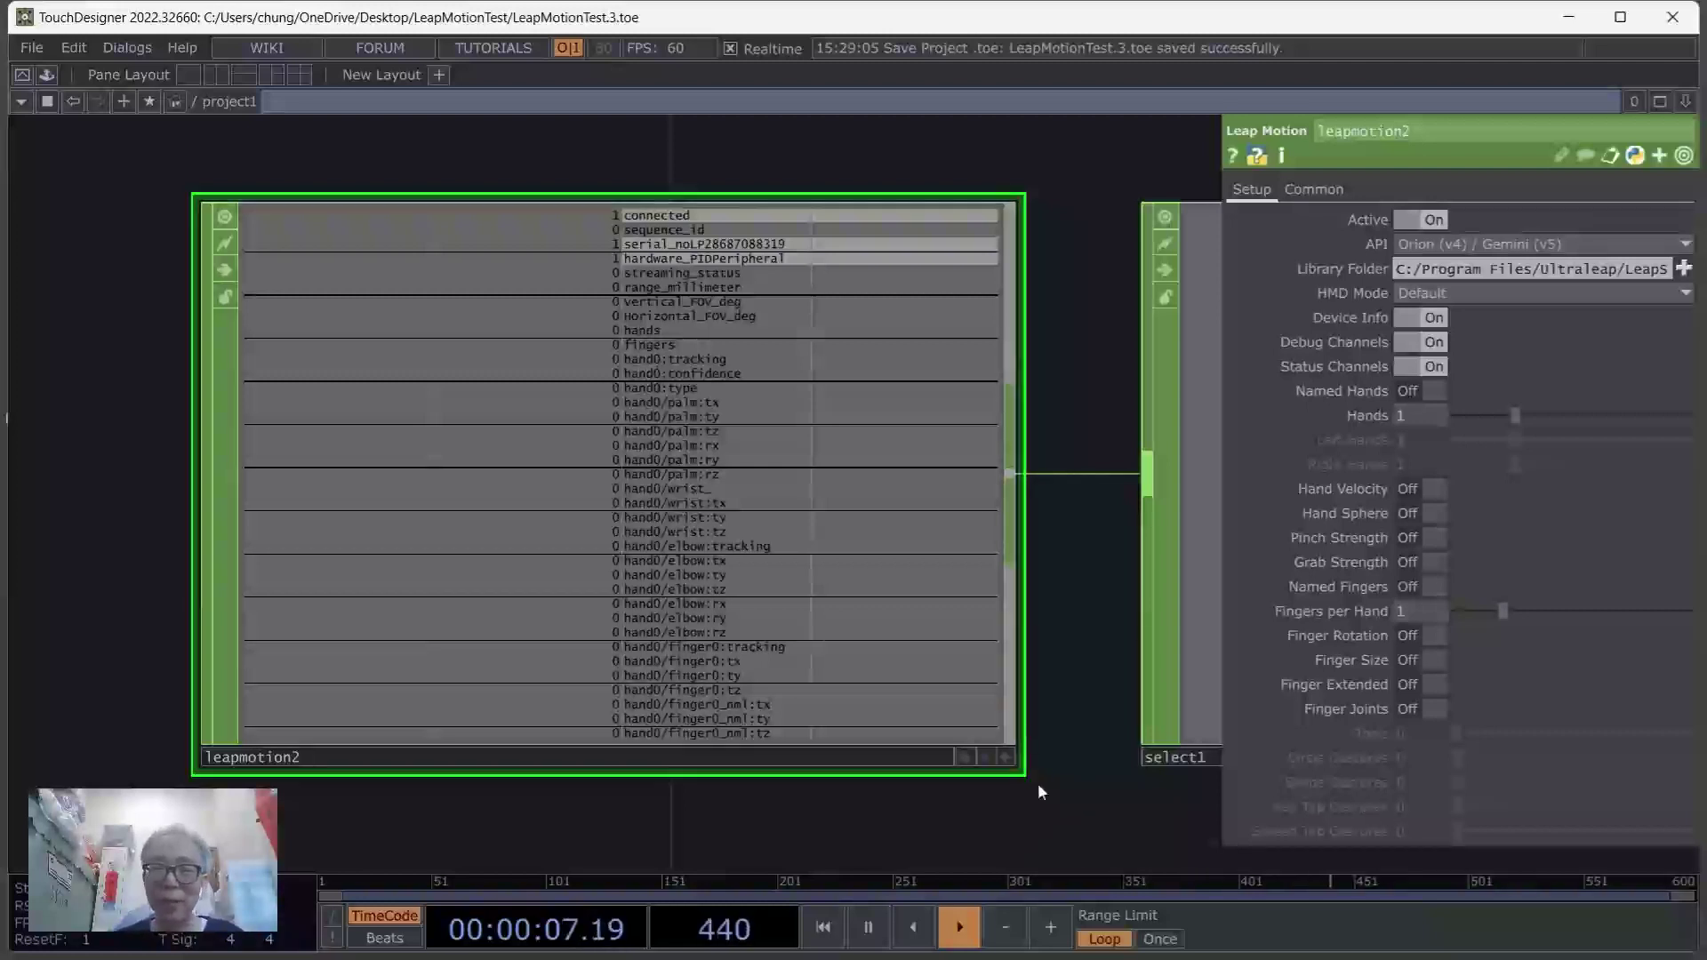
drag(1072, 800, 521, 694)
drag(1101, 762, 735, 795)
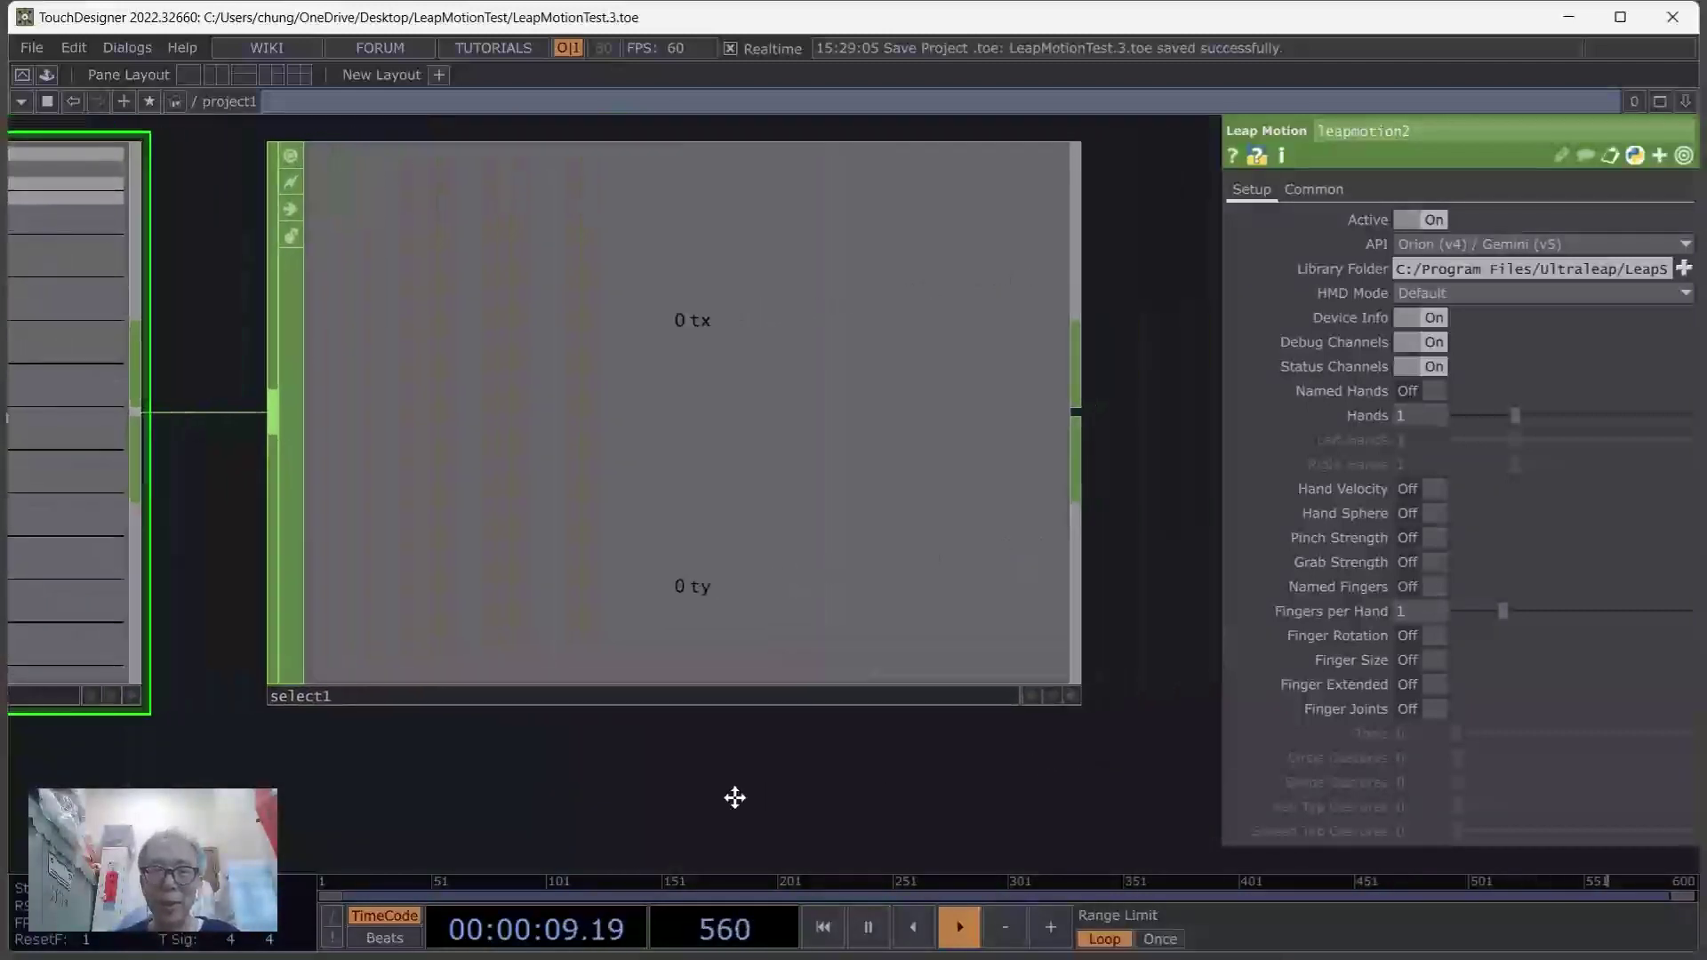
drag(1177, 552, 1159, 583)
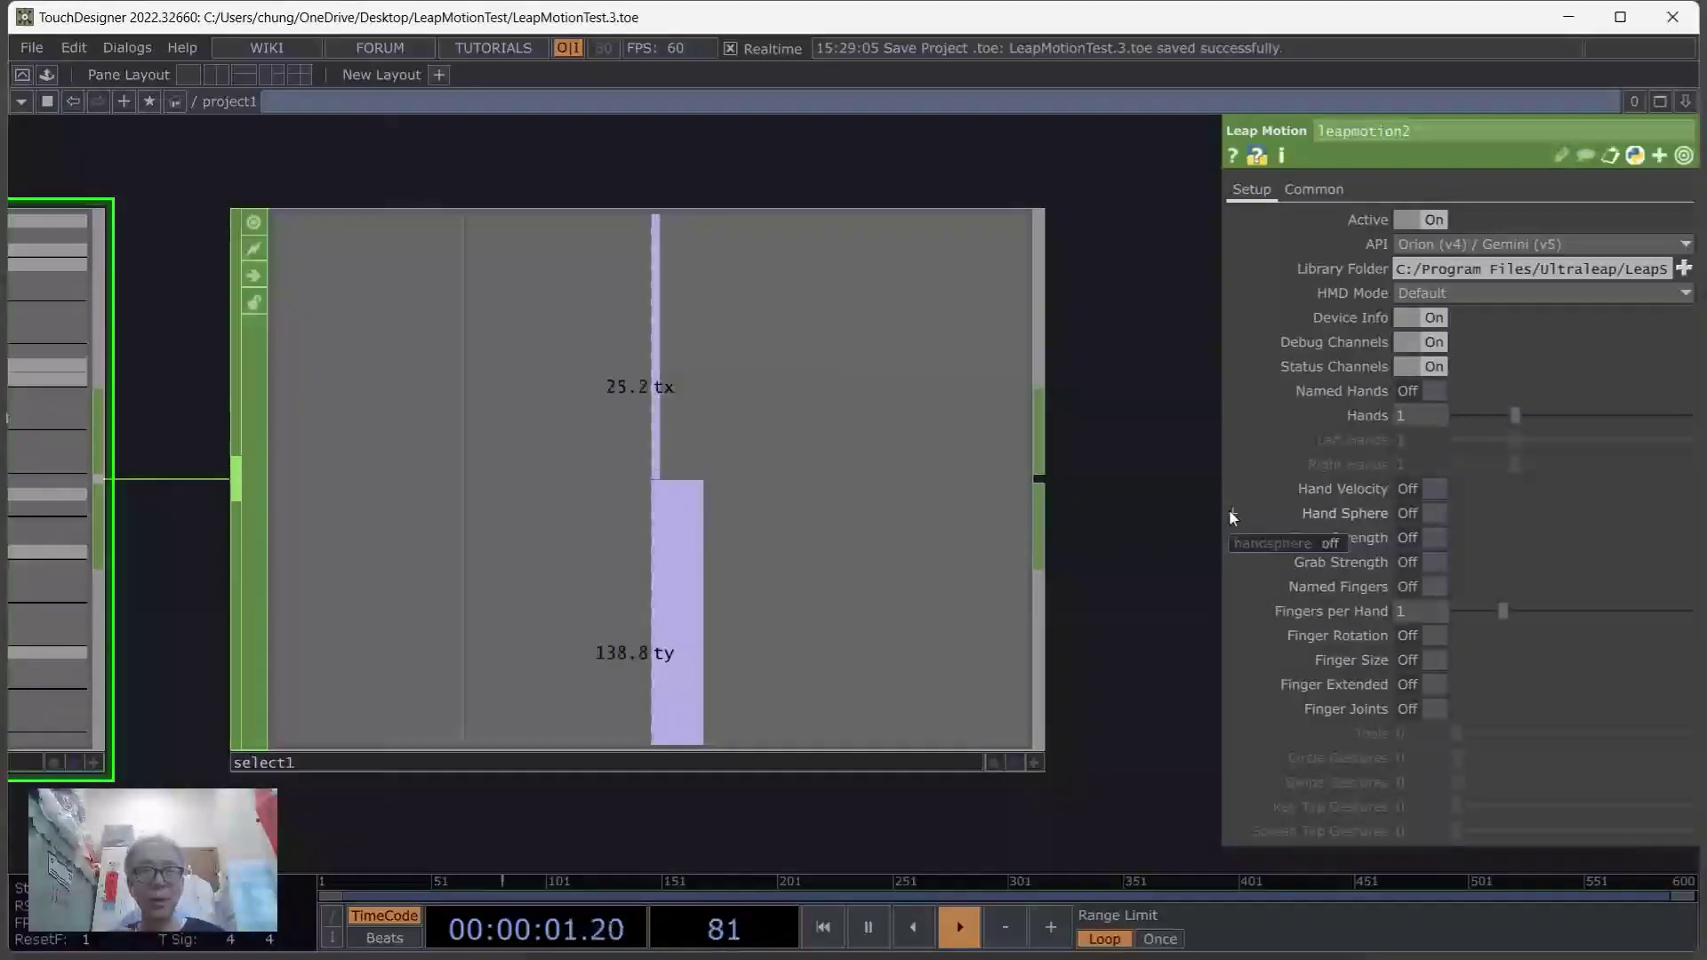